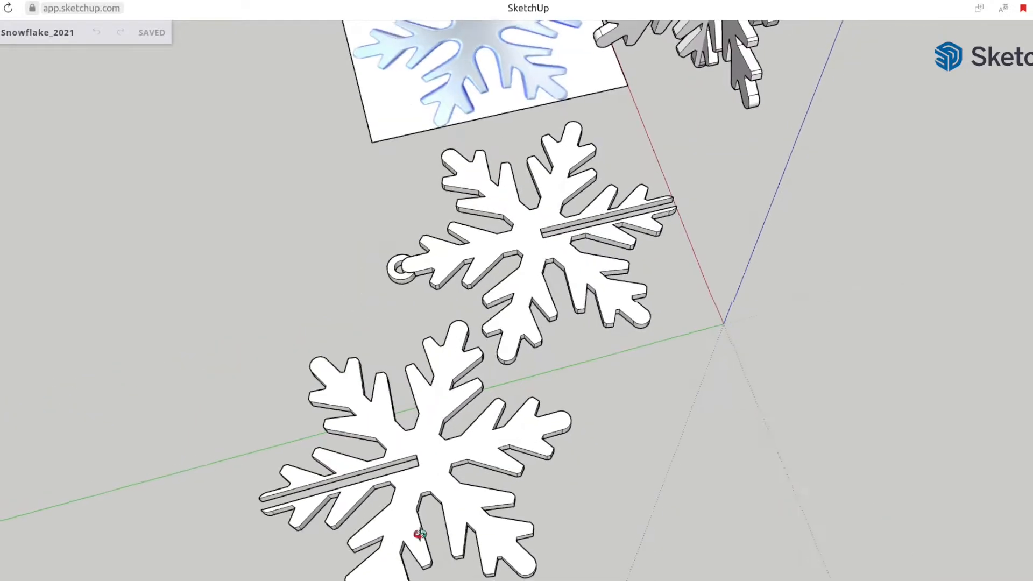
Examine the existing slotted snowflake parts, the hanging ring and the assembled snowflake from several angles
middle_click_drag(439, 279, 547, 262)
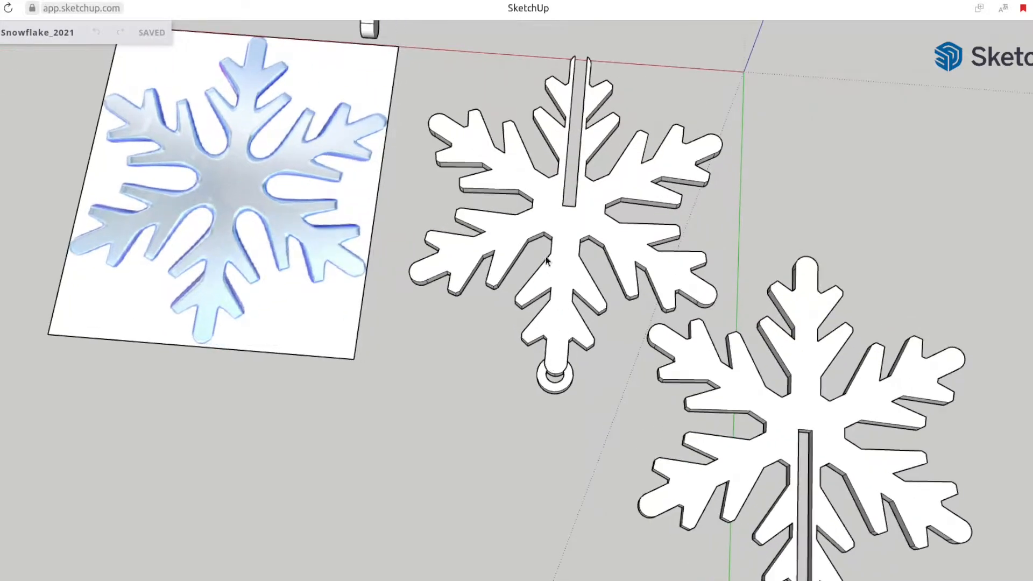
scroll(561, 383, "up", 2)
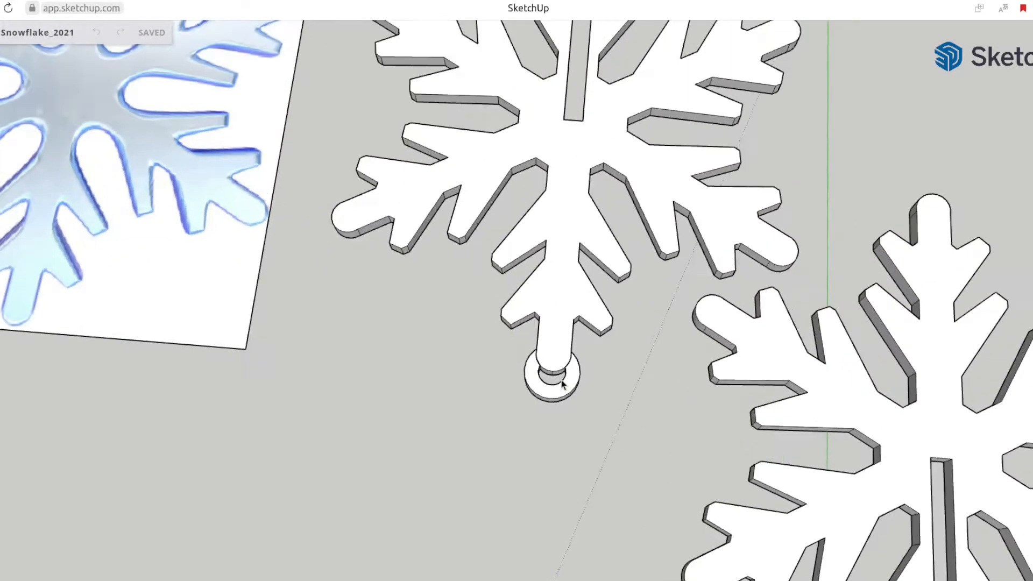
left_click(555, 395)
scroll(548, 400, "down", 5)
middle_click_drag(799, 503, 664, 263, "shift")
middle_click_drag(683, 208, 312, 178, "shift")
middle_click_drag(698, 213, 679, 274, "shift")
middle_click_drag(678, 274, 975, 350)
middle_click_drag(527, 350, 627, 399)
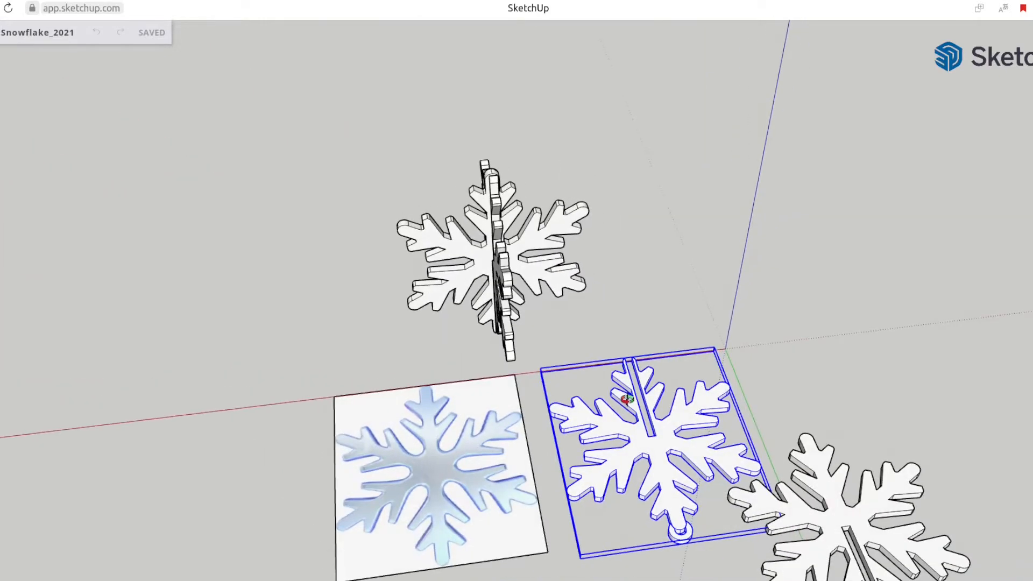
Switch to the web browser's snowflake reference pages and look through the paper snowflake templates on FirstPalette
key("ctrl+Tab")
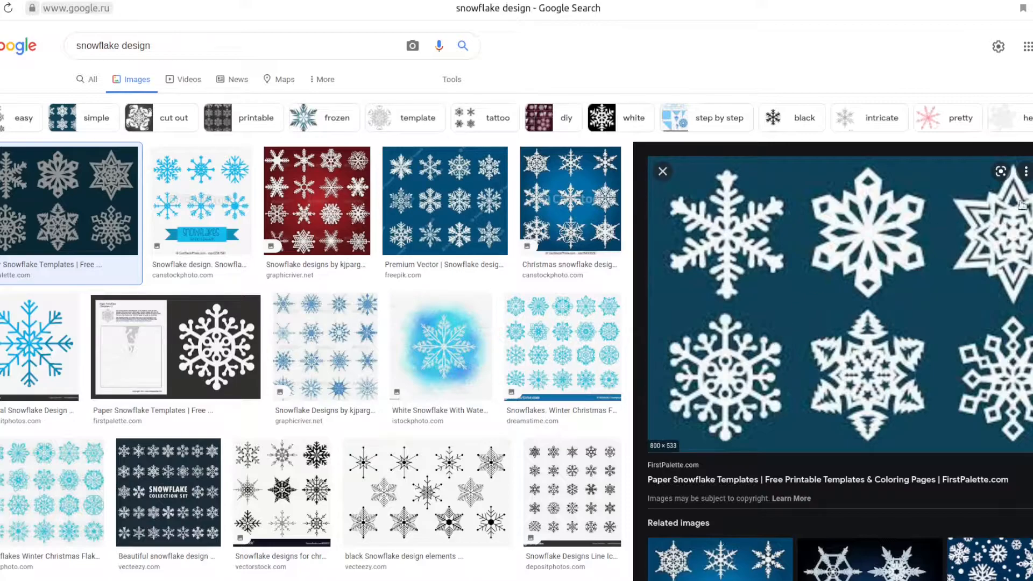
left_click(276, 1)
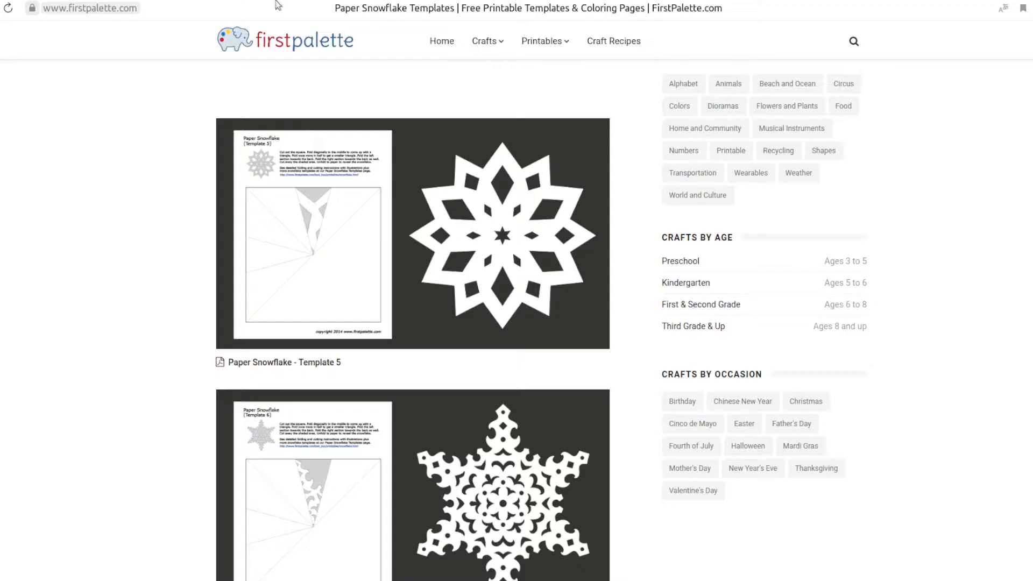
scroll(414, 489, "down", 8)
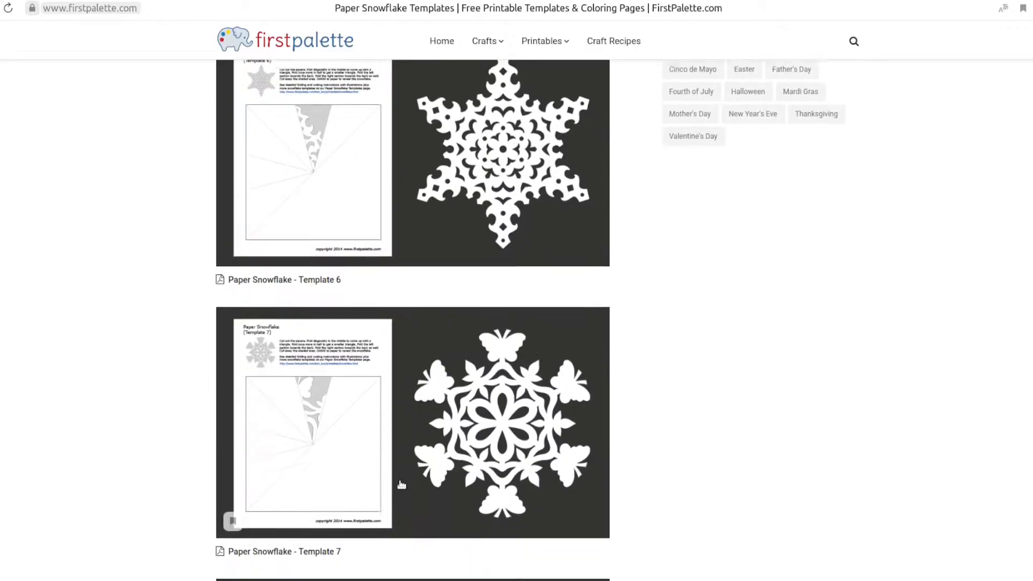
scroll(414, 489, "down", 3)
scroll(403, 478, "up", 12)
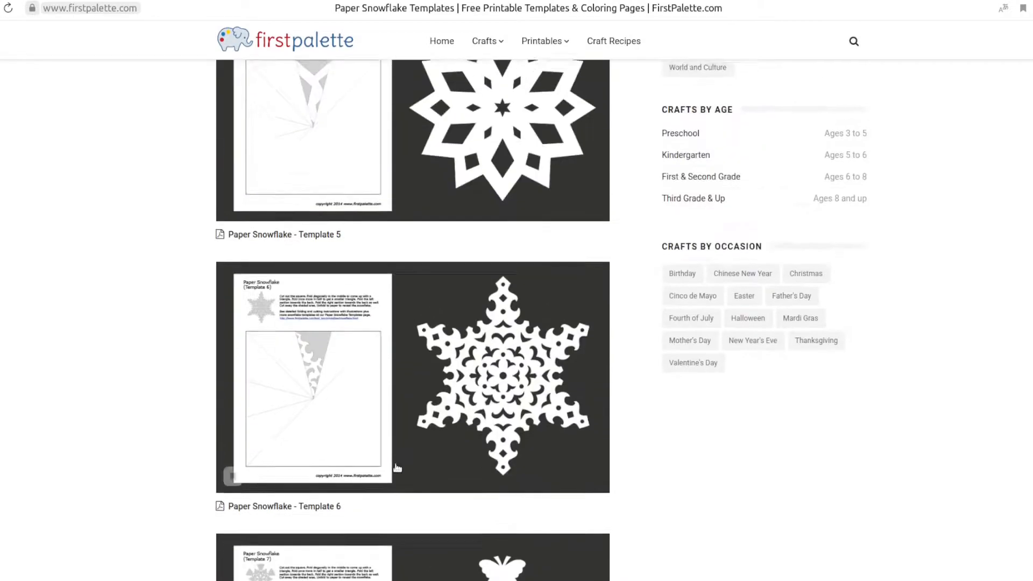
Bring up the Paper Snowflake Template 5 picture and save it as snowflake5a.png in the Christmas2021 folder
left_click(548, 292)
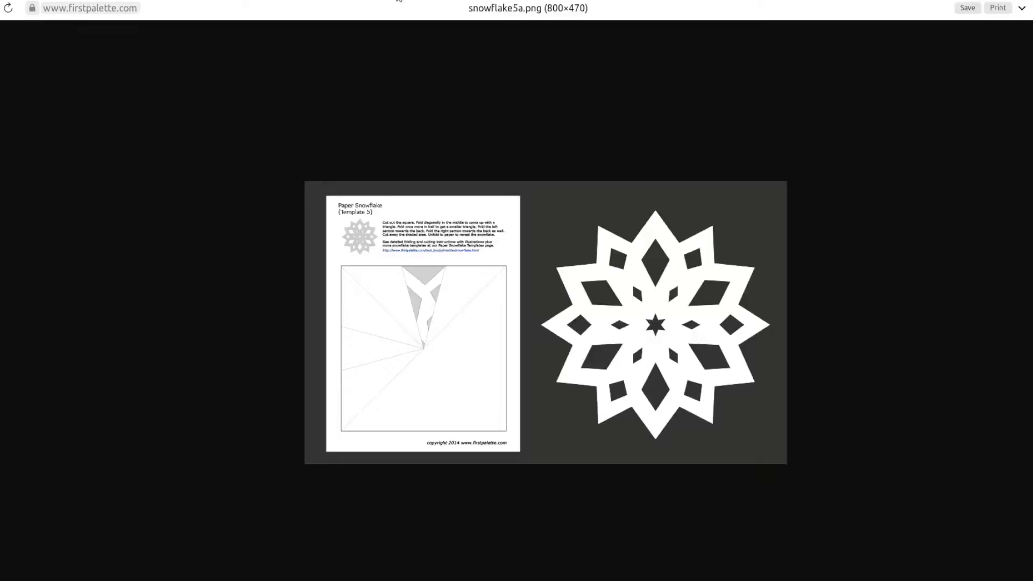
right_click(547, 294)
left_click(558, 304)
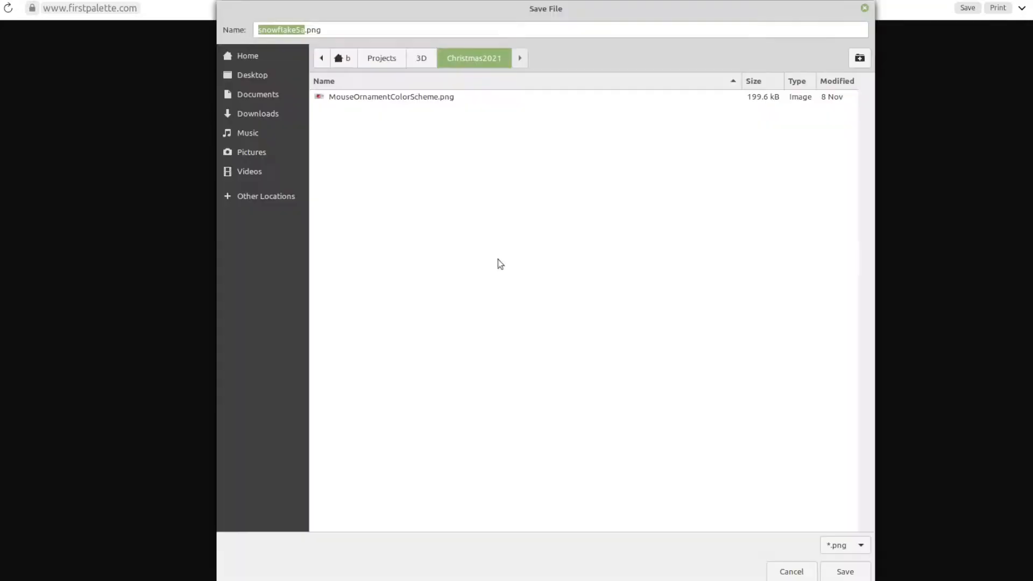
key("Return")
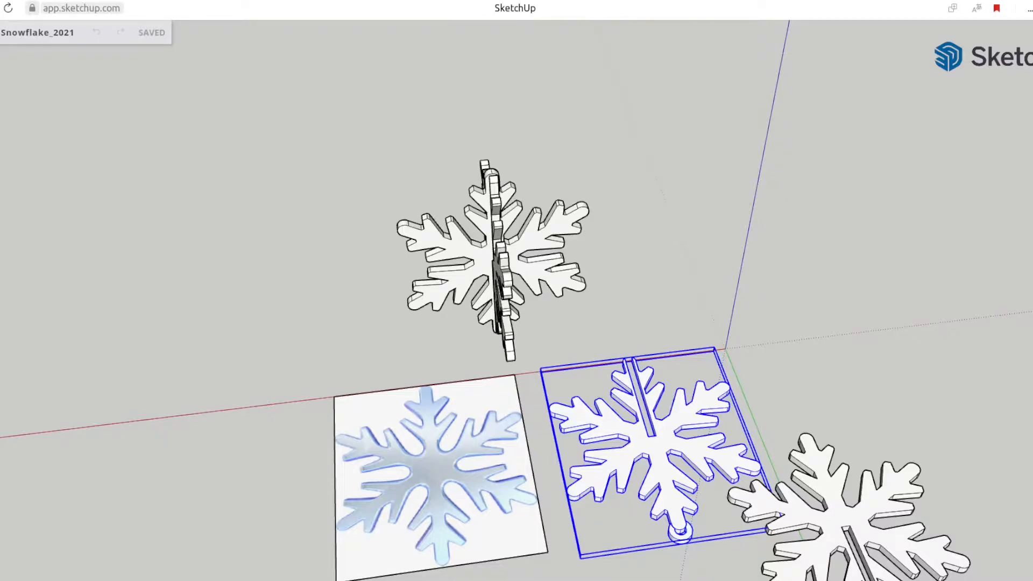
Import snowflake5a.png from the device into the Snowflake_2021 model as an image and place it on the ground beyond the origin
left_click(0, 32)
left_click(35, 166)
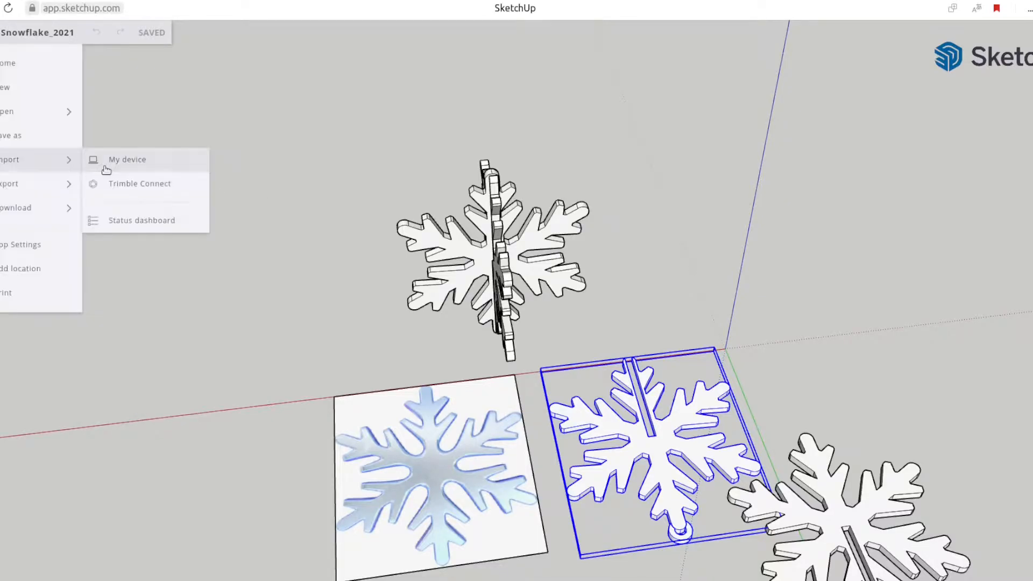
left_click(117, 162)
left_click(545, 328)
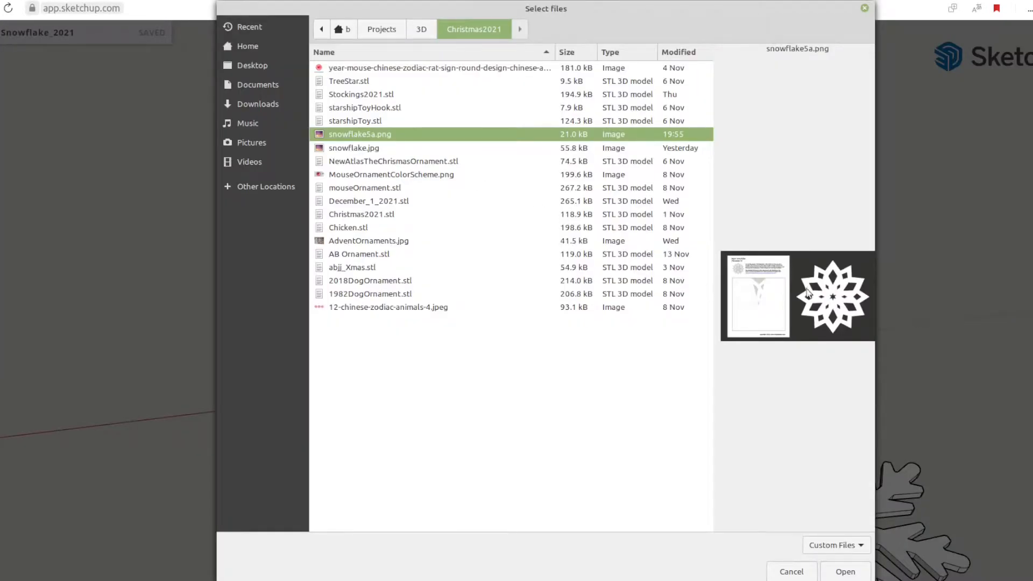
left_click(845, 569)
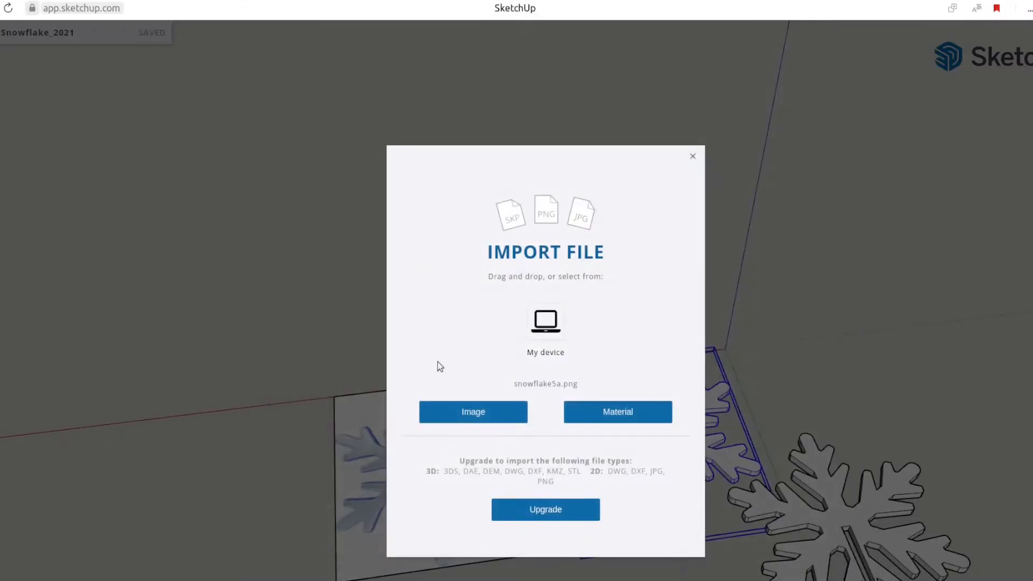
left_click(475, 417)
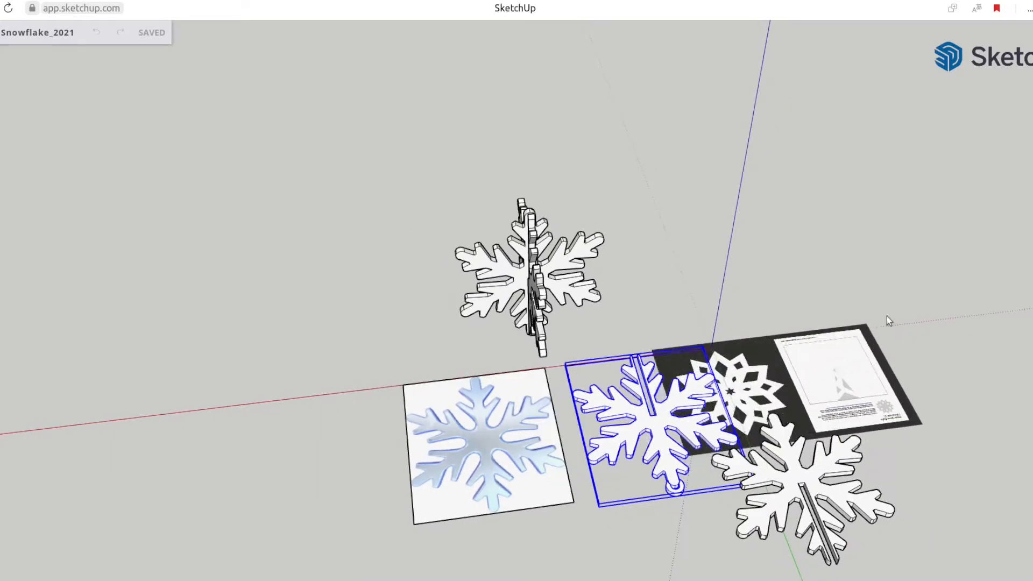
left_click(956, 302)
middle_click_drag(737, 395, 630, 352, "shift")
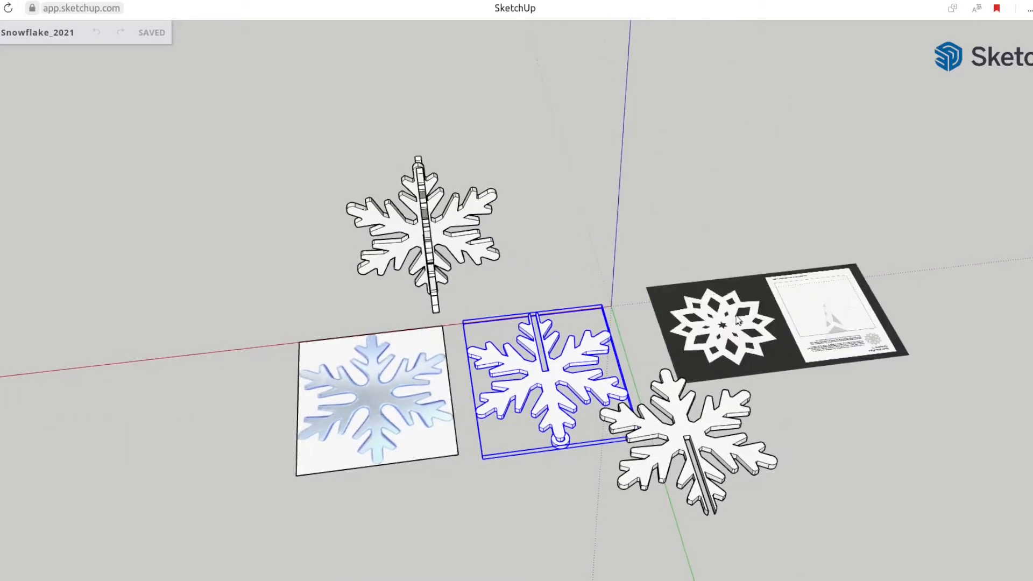
left_click(732, 300)
Check the existing reference picture's frame corner to corner with the Rectangle tool and draw a square on the ground from the origin
middle_click_drag(735, 301, 651, 375)
scroll(484, 344, "up", 2)
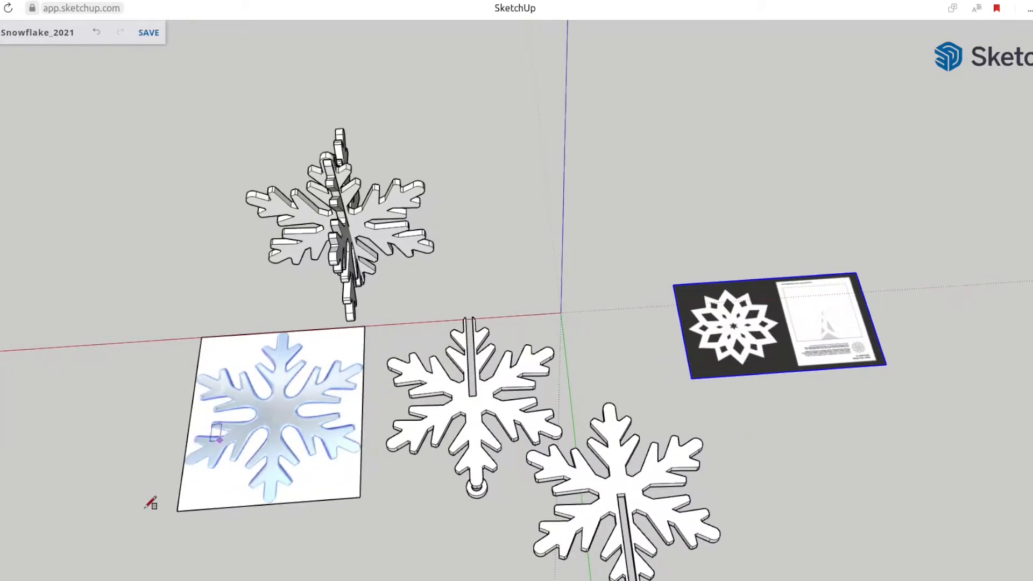
left_click(177, 511)
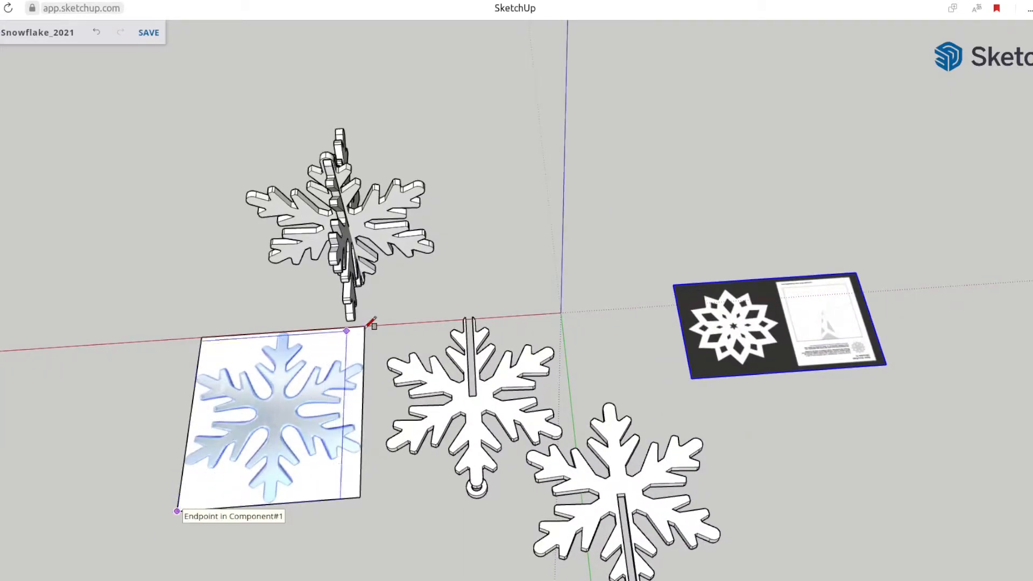
left_click(365, 328)
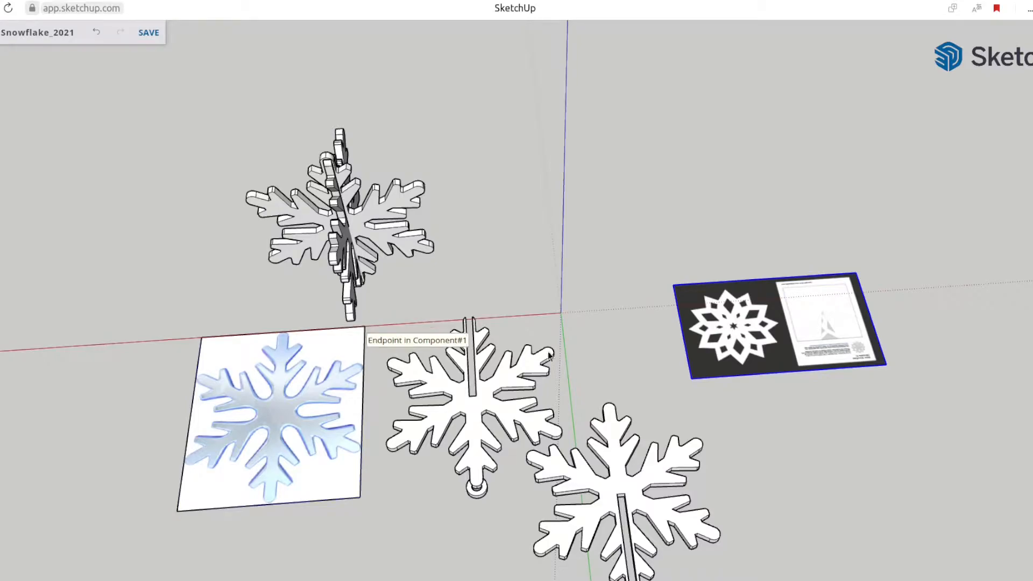
scroll(563, 317, "down", 1)
middle_click_drag(563, 317, 288, 410, "shift")
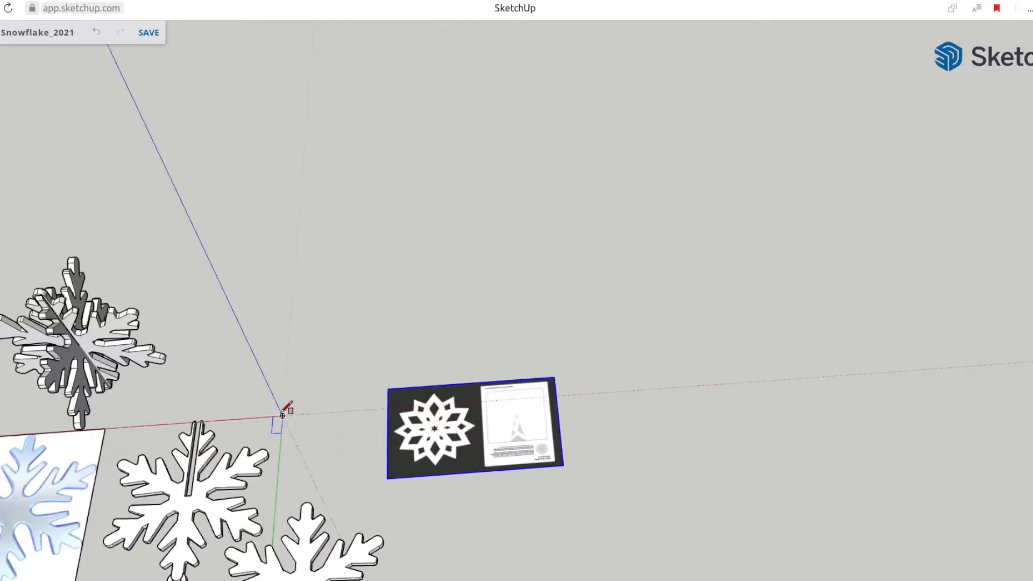
left_click(282, 415)
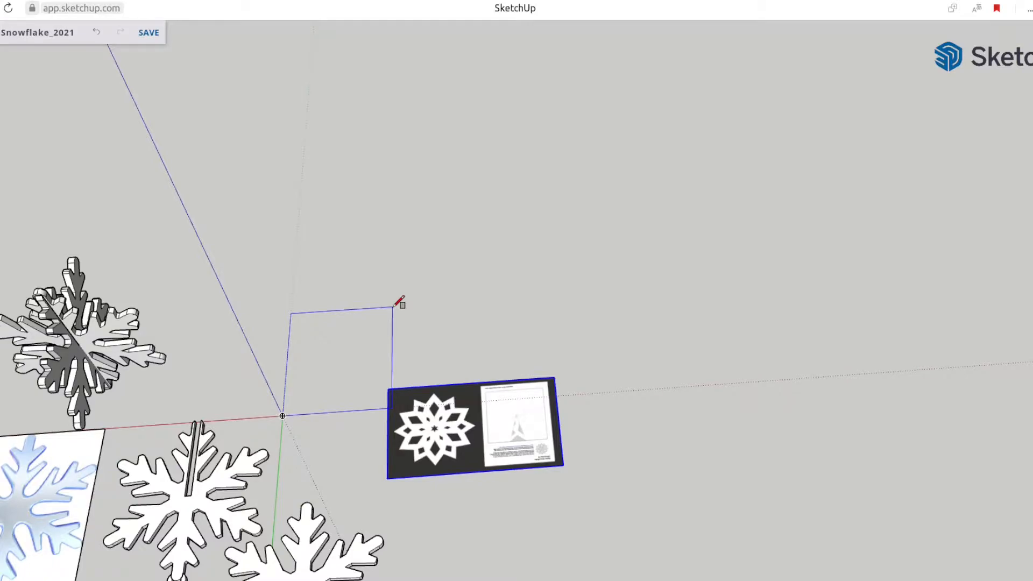
key("Return")
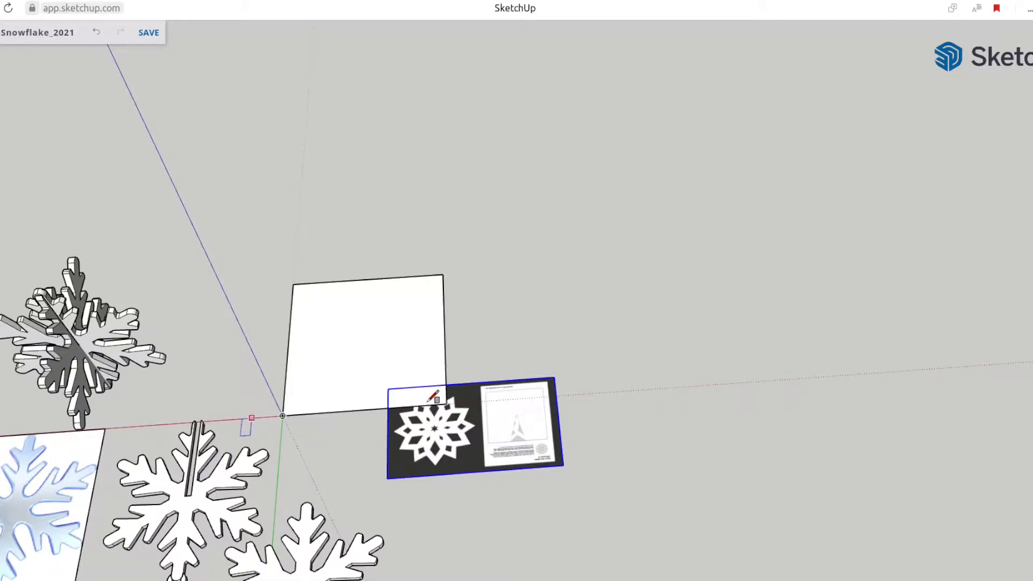
Move the imported image over the new square and delete the square's face, keeping only its outline
scroll(424, 397, "up", 3)
key("m")
left_click(426, 431)
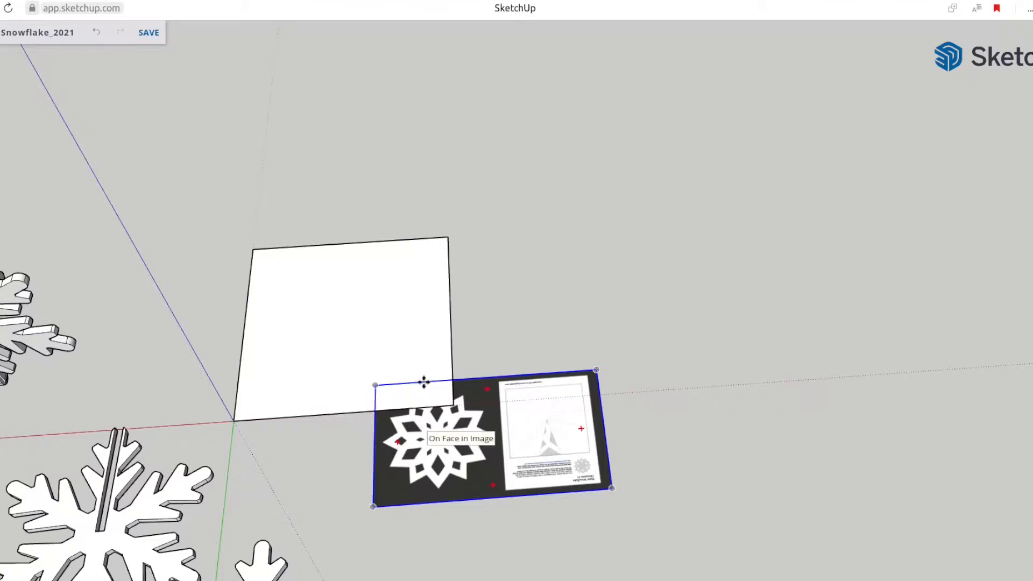
left_click(296, 288)
key("space")
left_click(322, 379)
key("Delete")
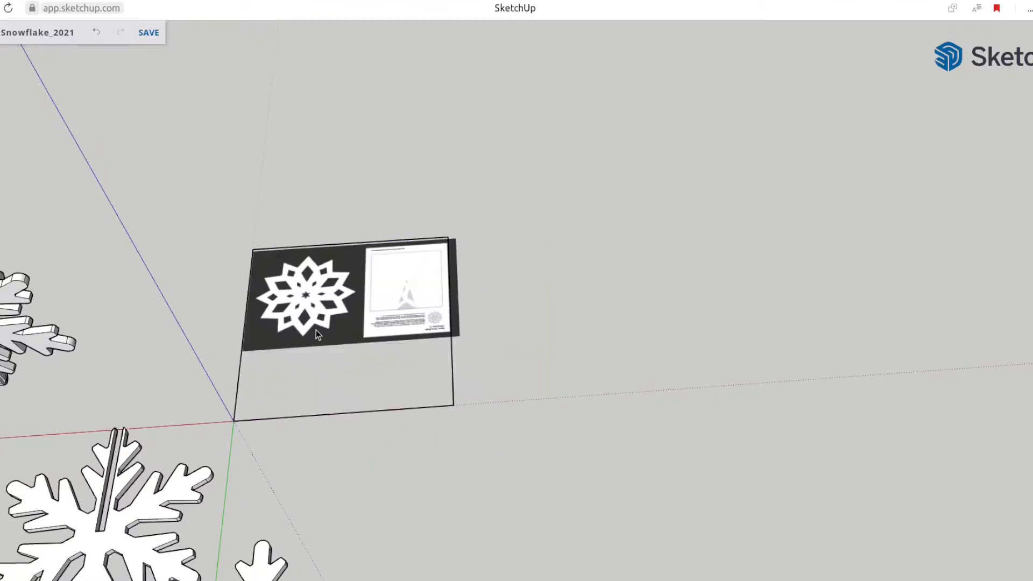
Move the image so its corner sits exactly on the square outline's far corner along the green axis
scroll(295, 317, "up", 2)
left_click(298, 315)
key("m")
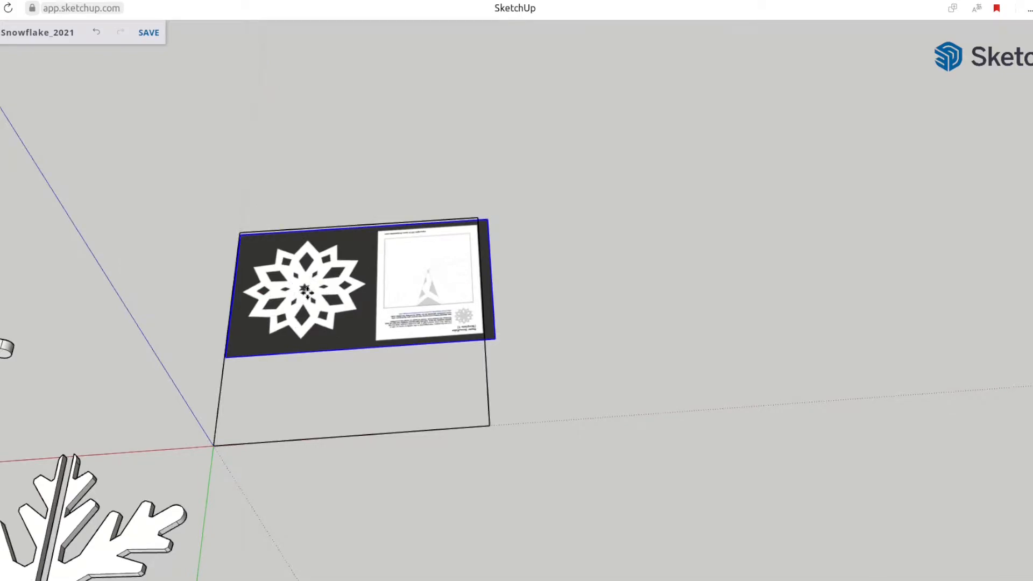
left_click(241, 233)
left_click(295, 264)
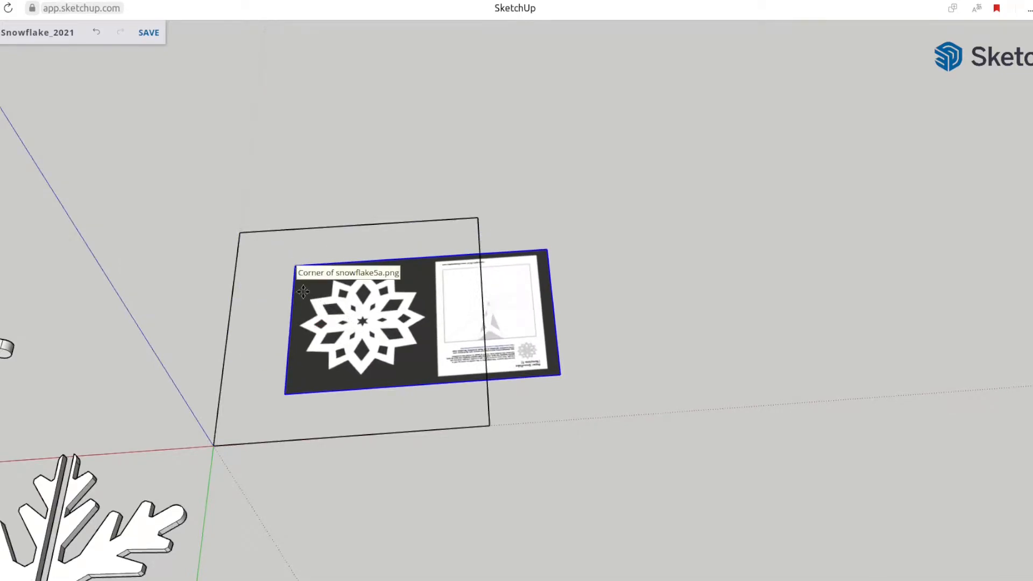
Scale the image uniformly from its opposite corner until the white snowflake fits inside the square outline
key("s")
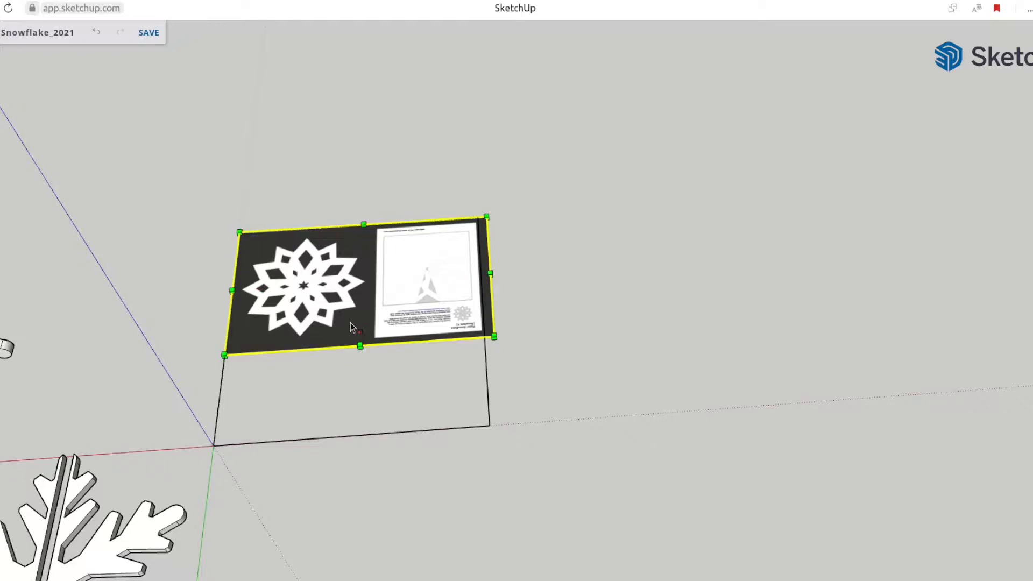
left_click(493, 336)
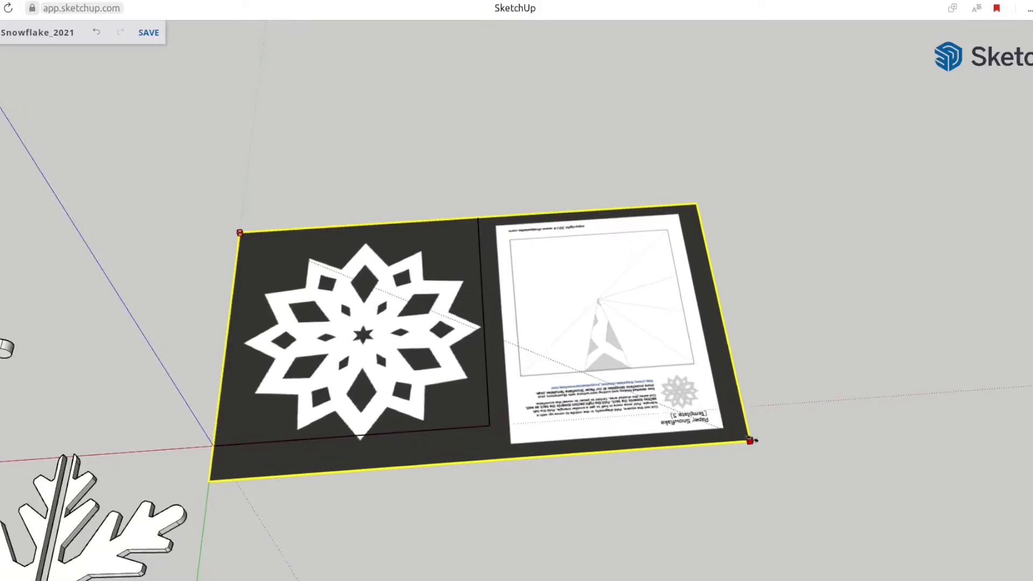
left_click(727, 423)
left_click(484, 492)
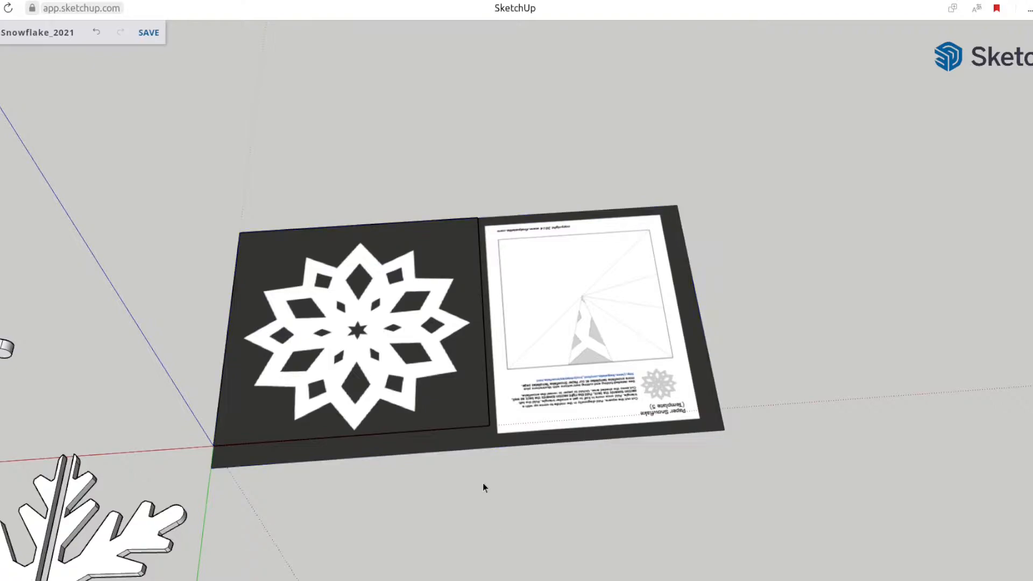
Move the scaled image along the red axis to beside the square outline and explode it
left_click(410, 361)
key("m")
left_click(368, 355)
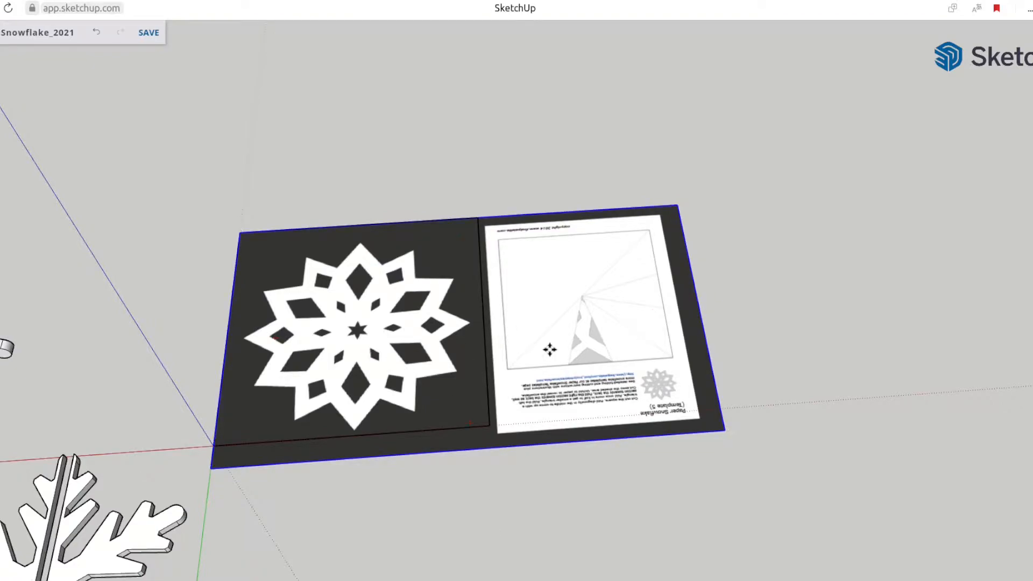
left_click(665, 334)
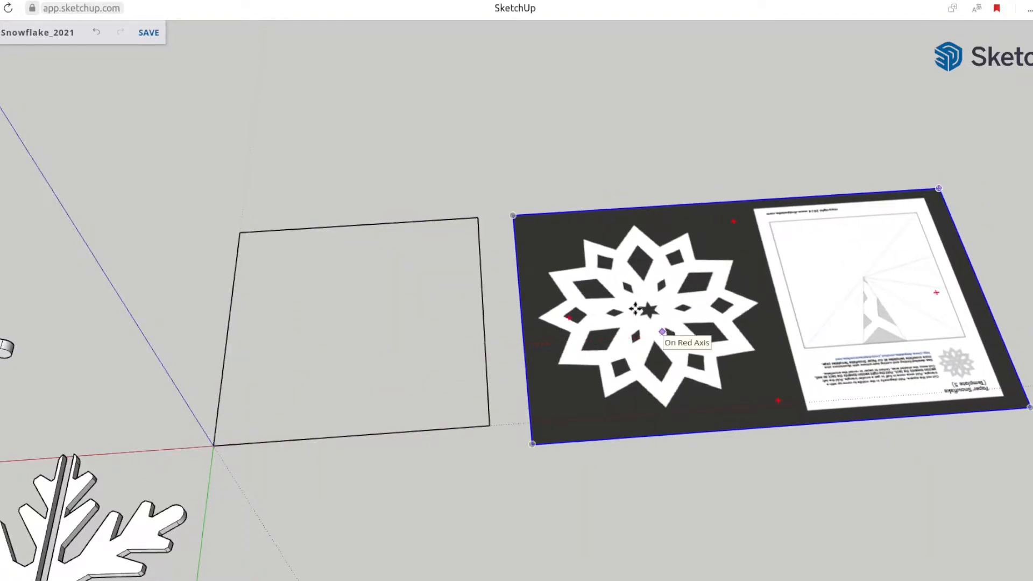
right_click(633, 268)
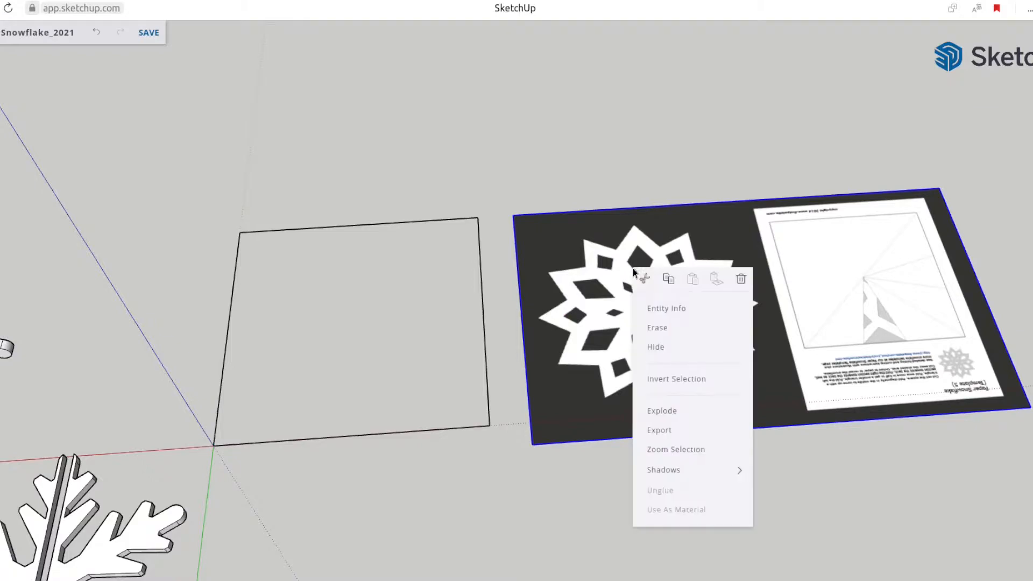
left_click(661, 412)
Copy the exploded image's long edge and side edge inward to form a rectangular frame closely around the white snowflake
left_click(593, 210)
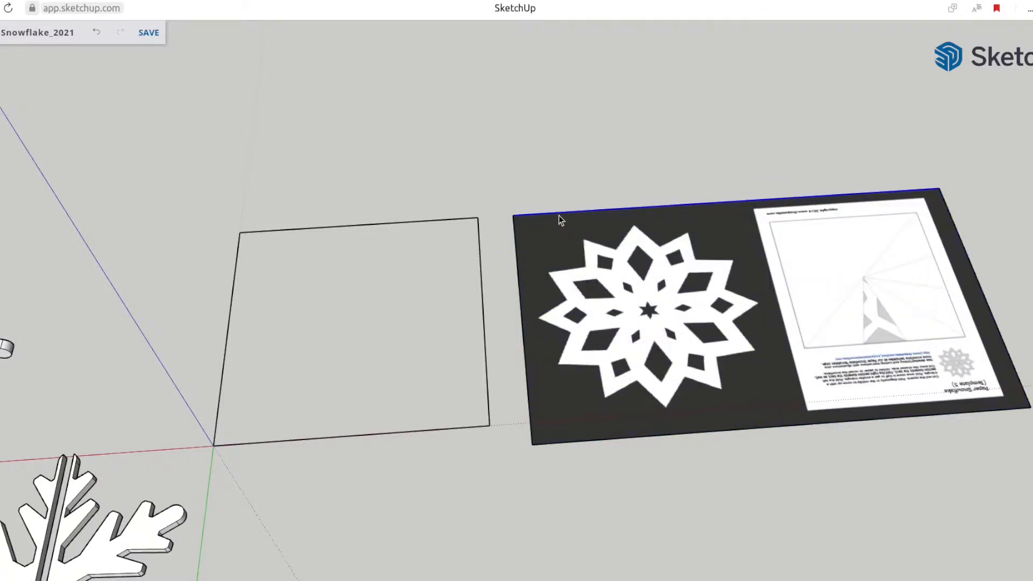
left_click(514, 214)
key("ctrl")
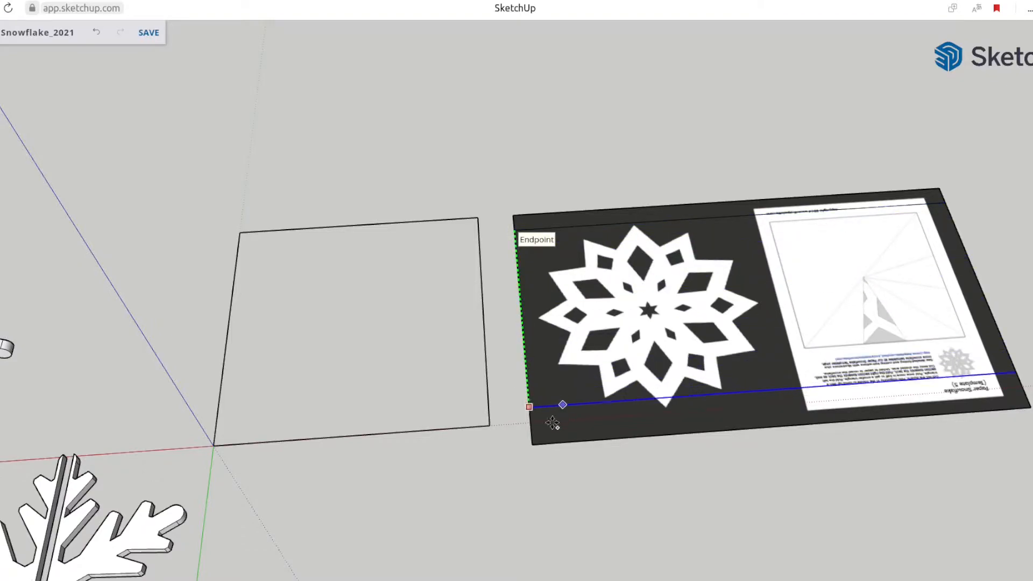
left_click(527, 363)
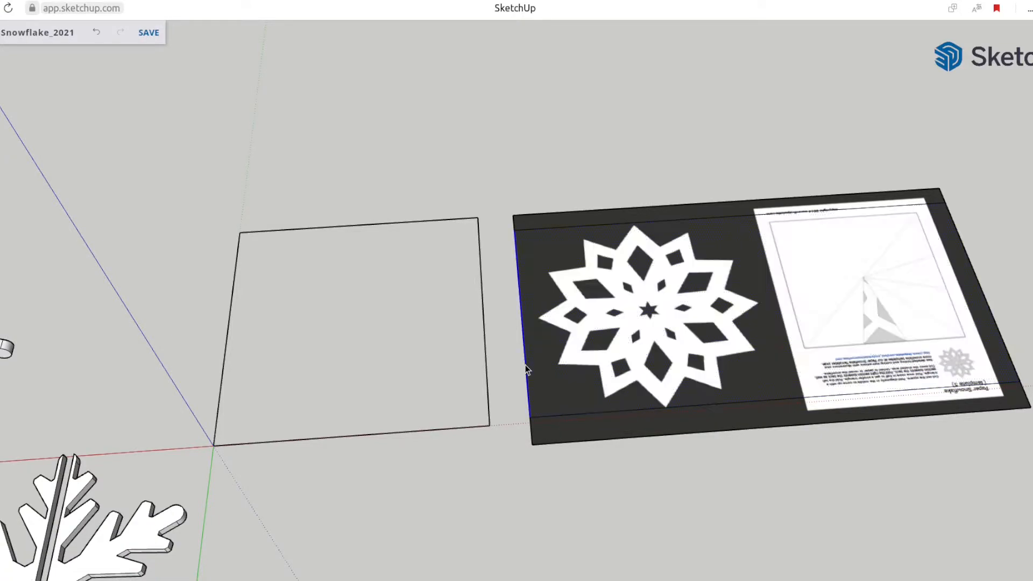
left_click(522, 319)
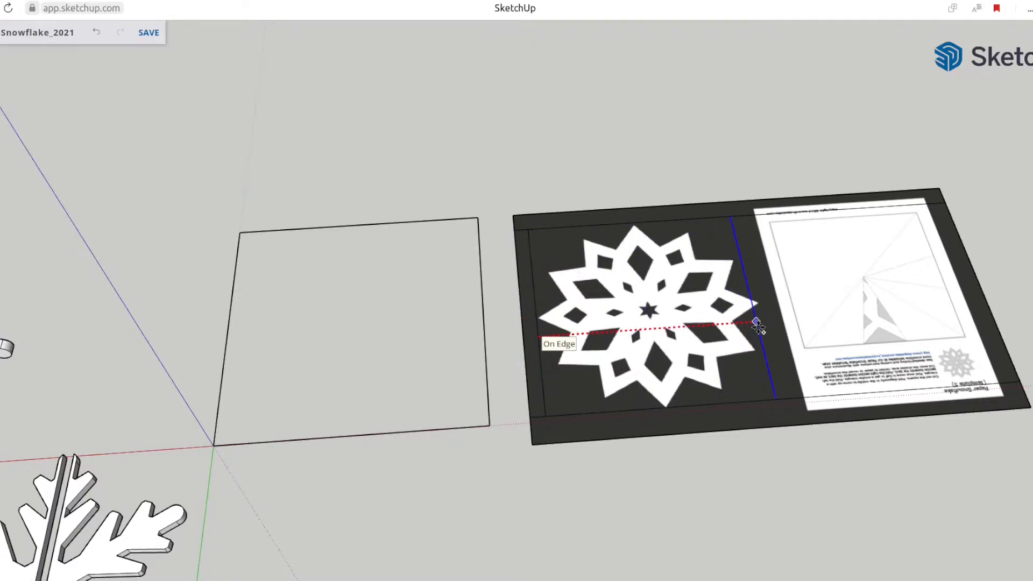
left_click(763, 324)
Erase the outer edges of the image so only the framed snowflake portion is kept
key("e")
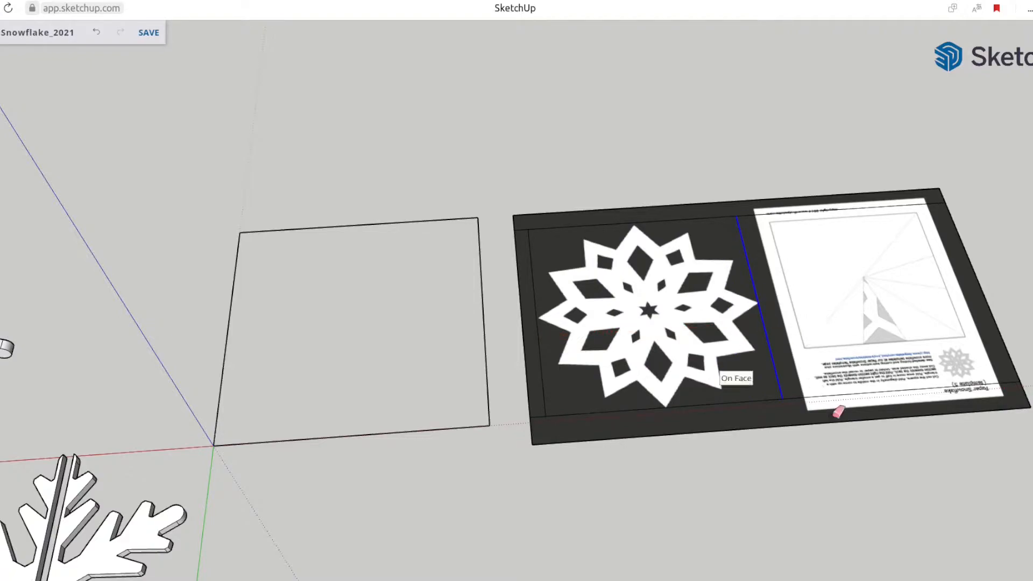
left_click(791, 212)
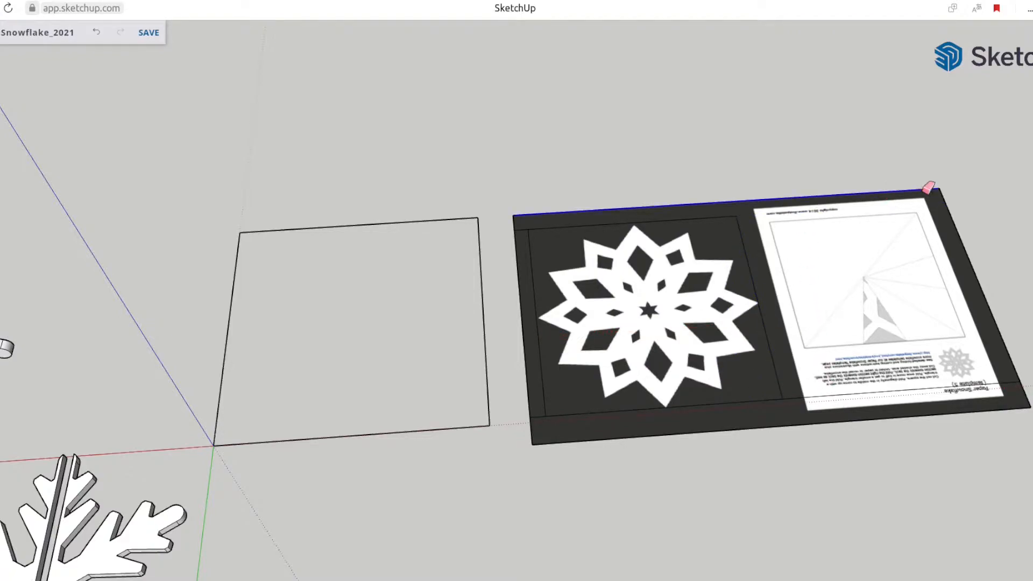
left_click_drag(954, 206, 953, 295)
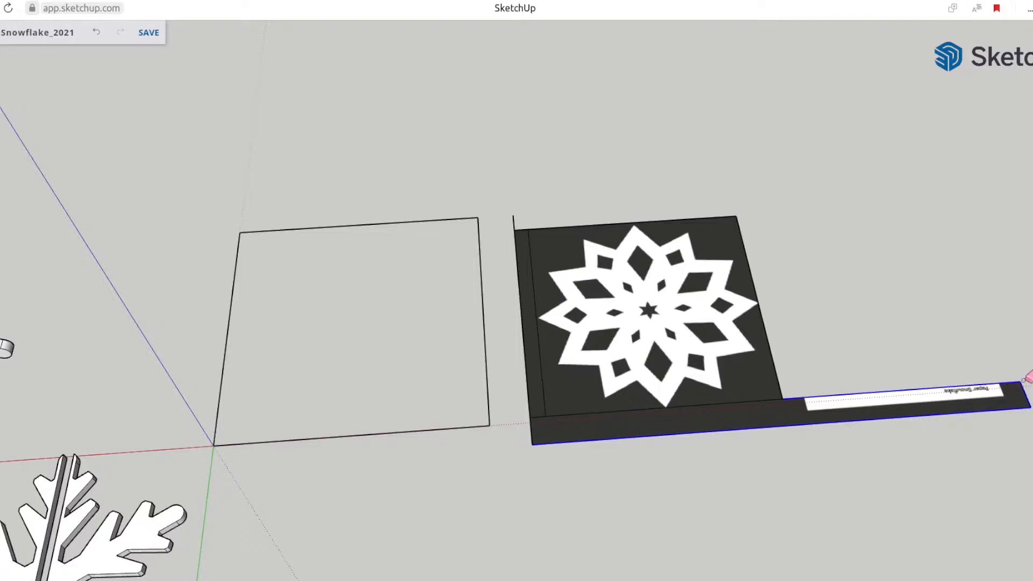
left_click_drag(1021, 381, 775, 479)
left_click_drag(542, 434, 521, 387)
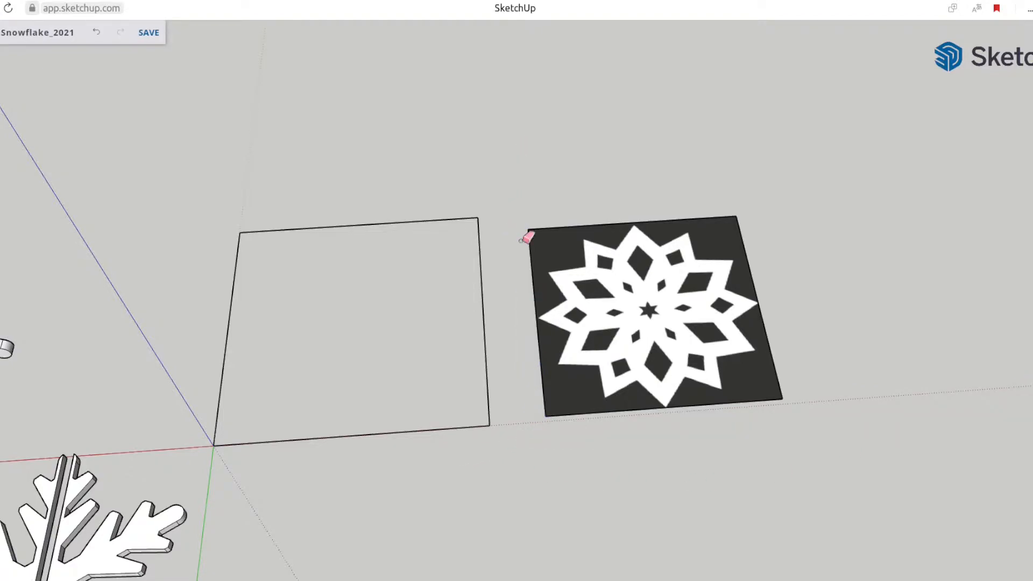
Select the whole cropped snowflake image and make it a component with the default settings
triple_click(627, 351)
key("g")
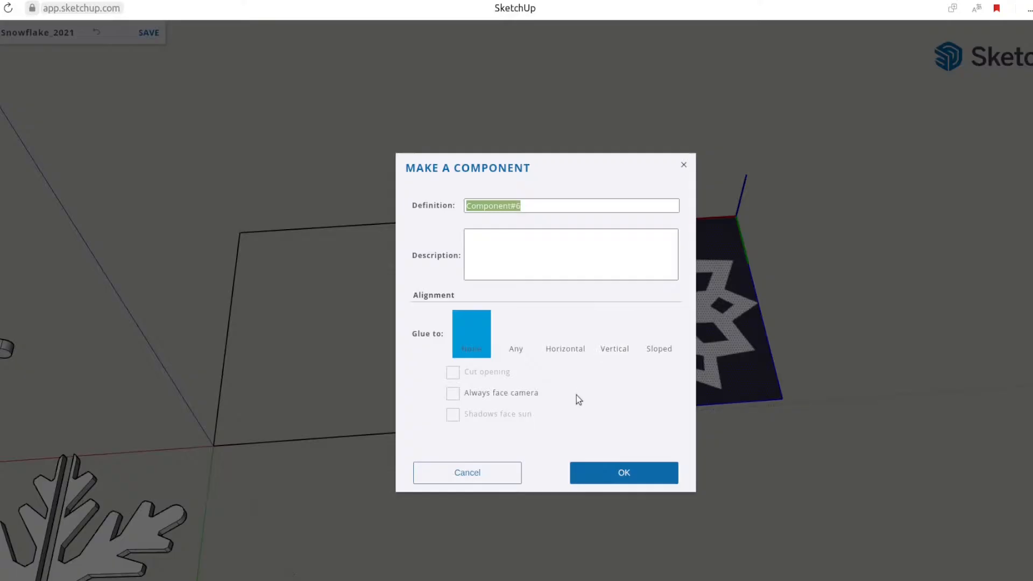
left_click(617, 470)
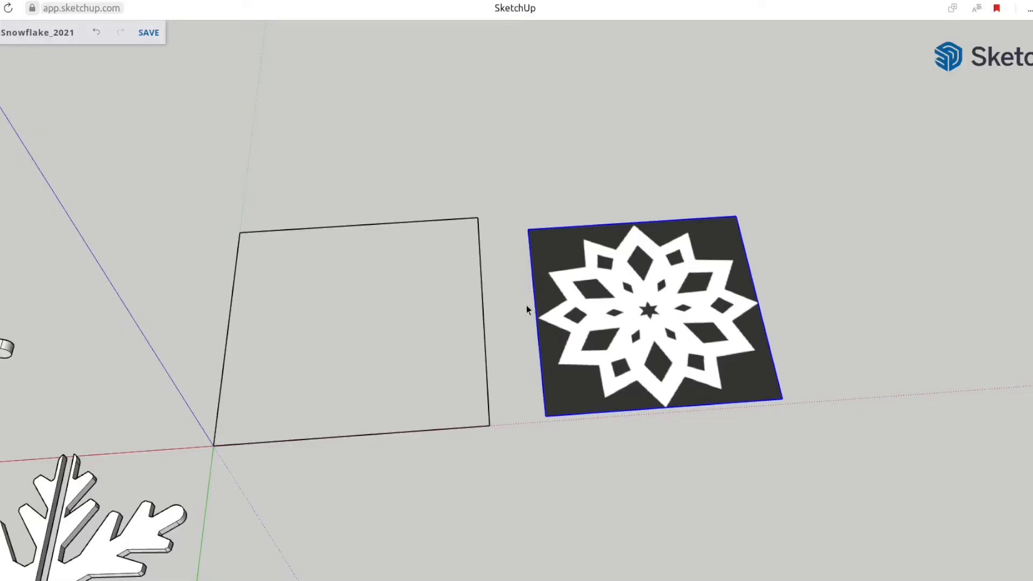
Move the snowflake component's corner onto the square outline's far corner and scale it until it fills the square
left_click_drag(528, 230, 240, 232)
key("s")
left_click_drag(457, 402, 468, 425)
key("space")
Move the snowflake component along the red axis off the square outline to the empty area beside it
scroll(379, 368, "up", 1)
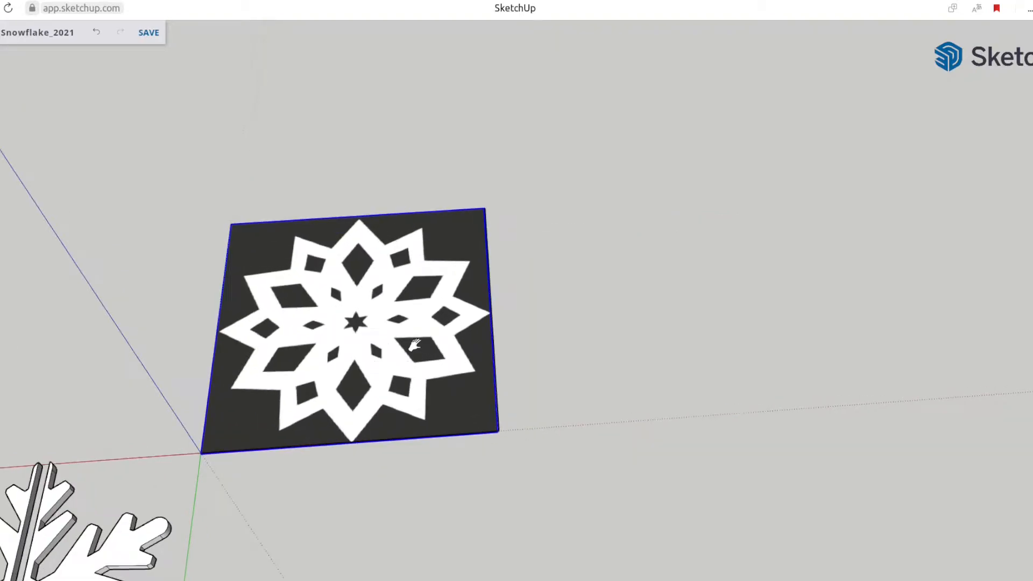
middle_click_drag(380, 392, 533, 345, "shift")
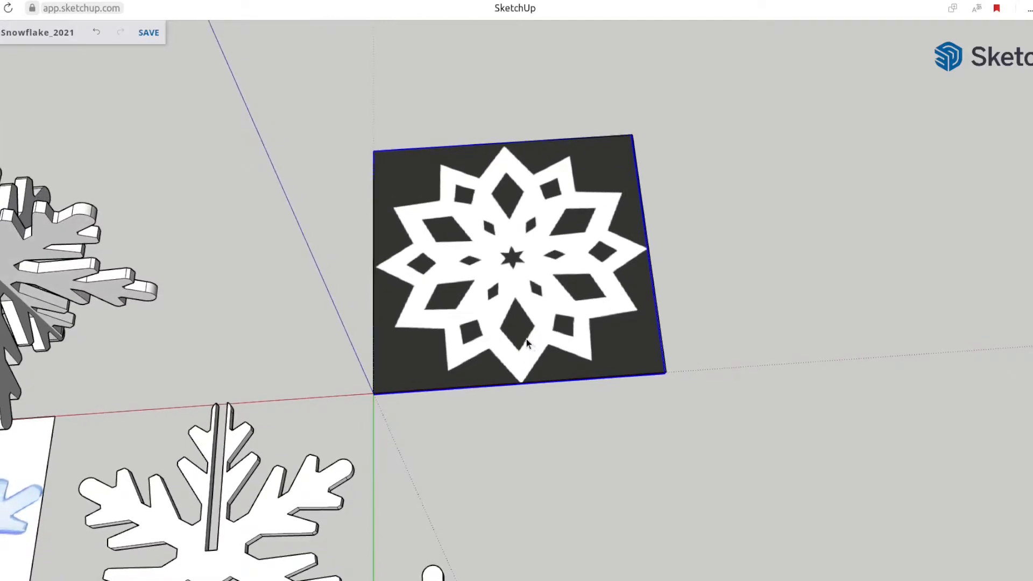
scroll(528, 339, "down", 2)
key("m")
left_click_drag(532, 293, 810, 291)
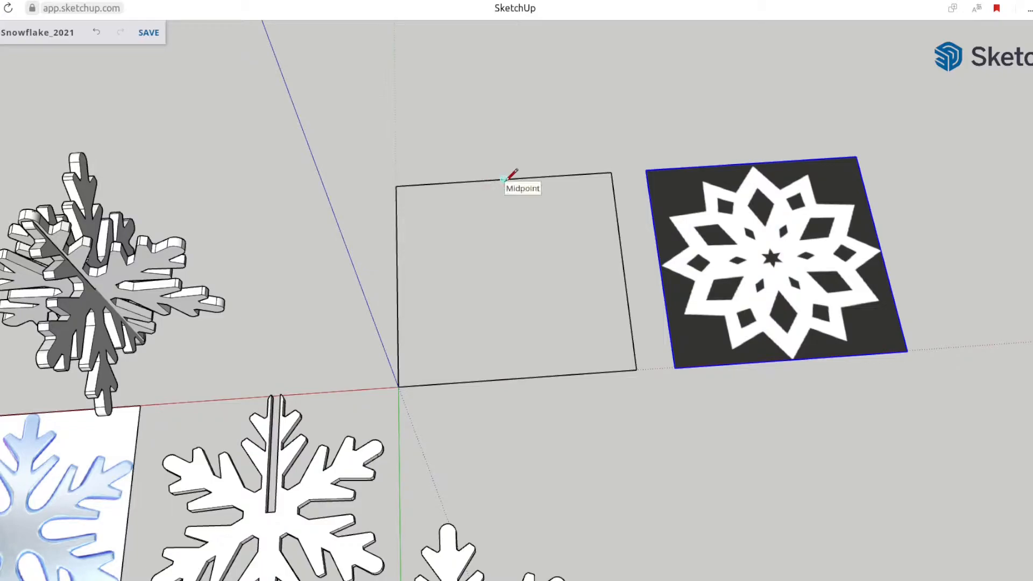
Draw a center line between the midpoints of the square's far and near edges and move the component back by its near-edge midpoint
left_click(517, 378)
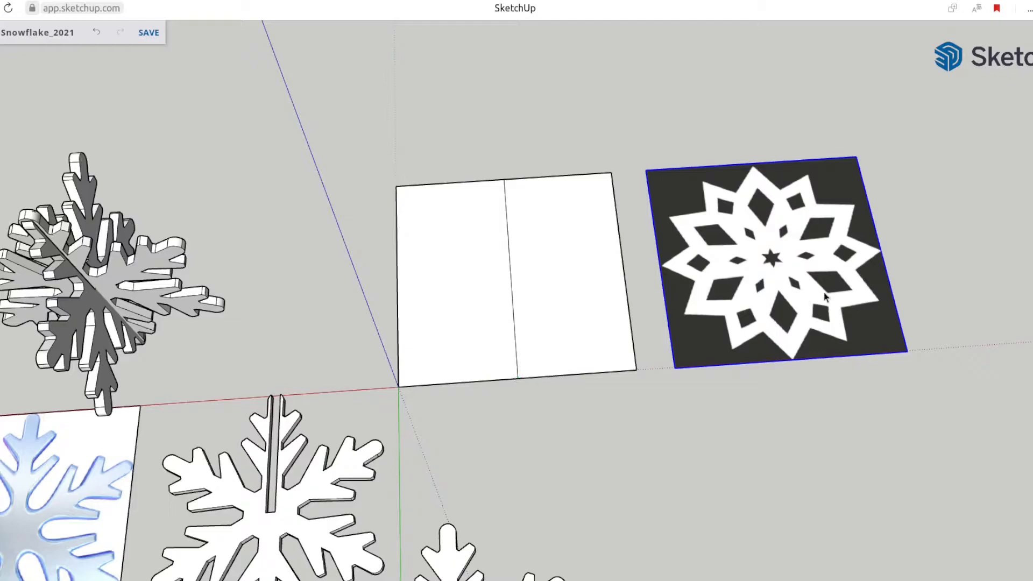
left_click(809, 284)
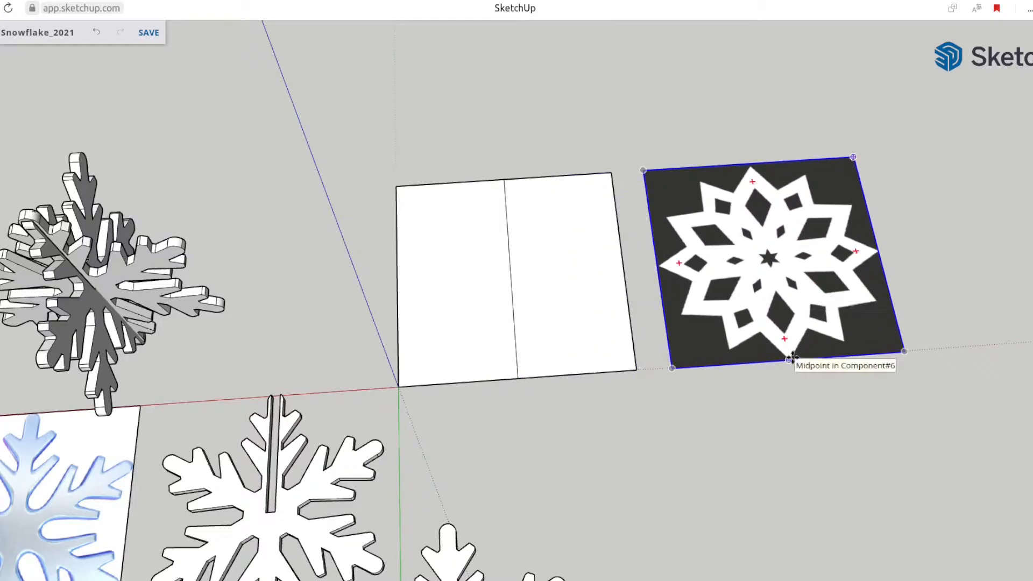
left_click(519, 381)
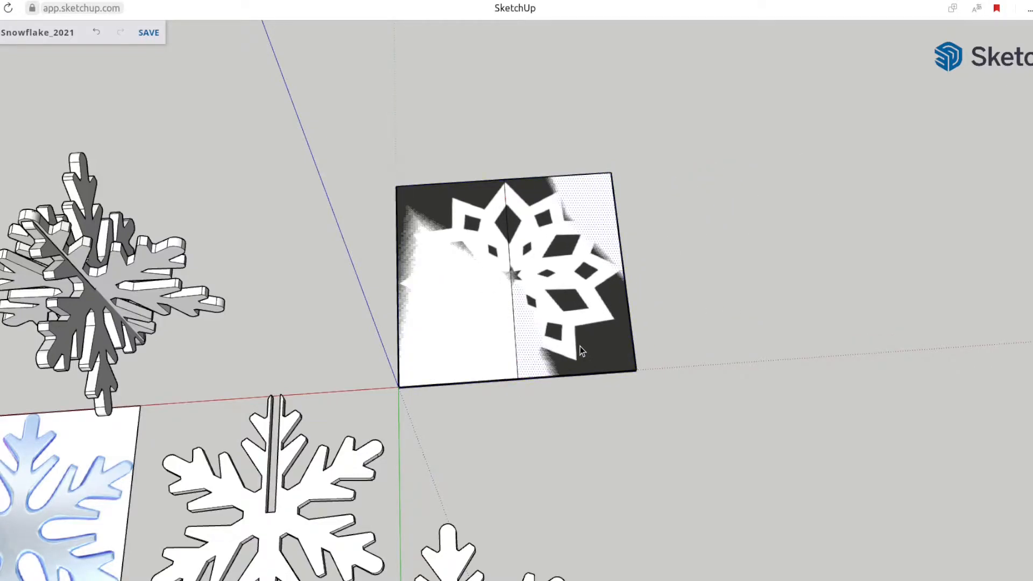
Trace one quarter of the snowflake's zigzag outline from the center line's near end to the side's midpoint and close it with a line to the center line
scroll(511, 353, "up", 4)
scroll(525, 373, "up", 2)
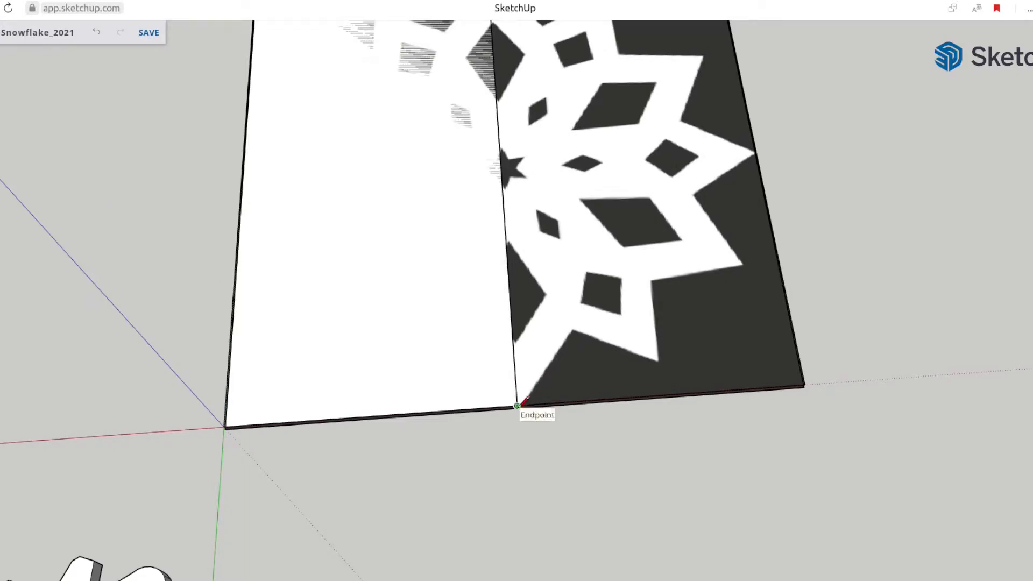
scroll(517, 406, "down", 3)
scroll(514, 404, "up", 4)
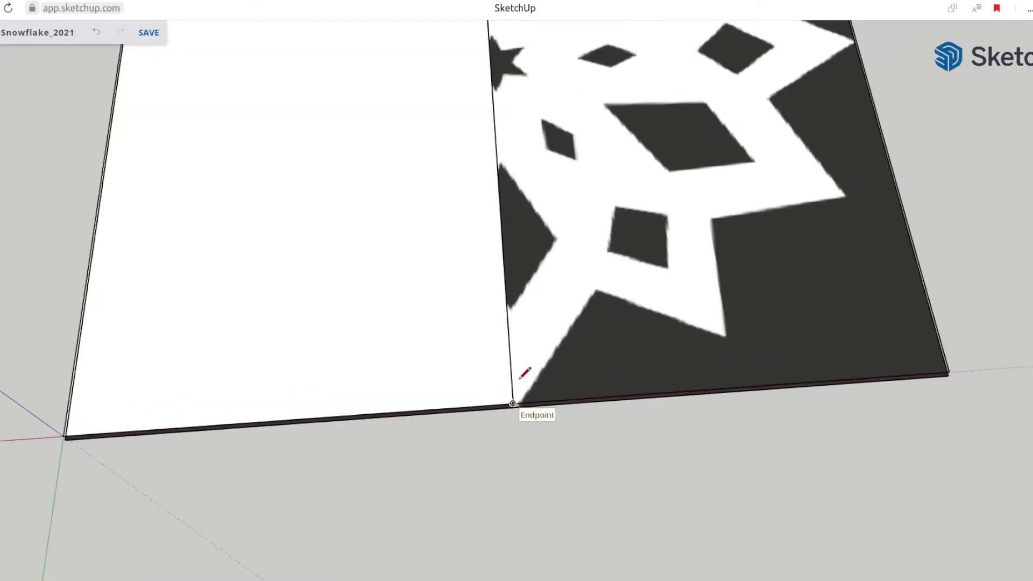
left_click(512, 402)
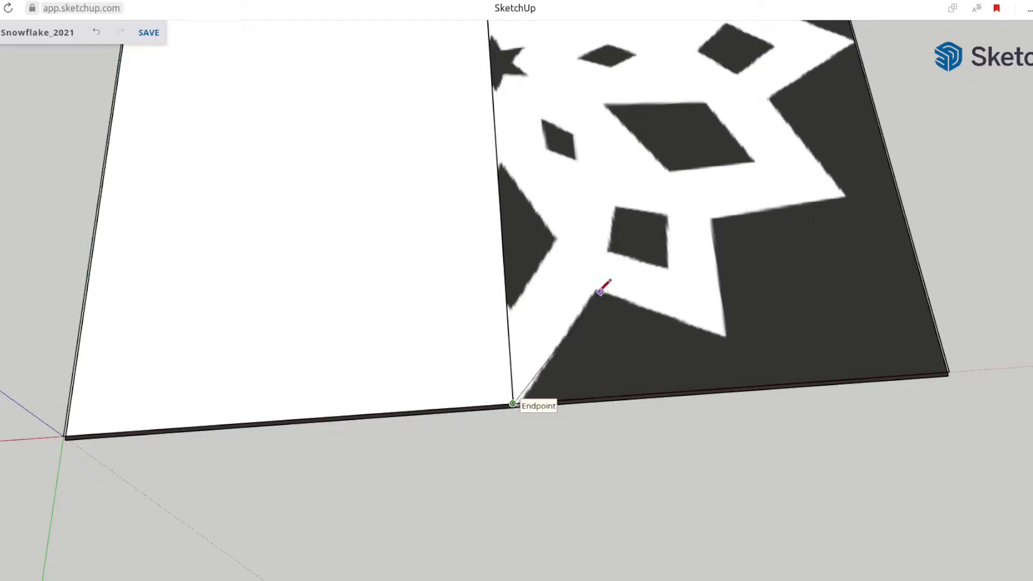
left_click(597, 292)
left_click(727, 335)
left_click(708, 222)
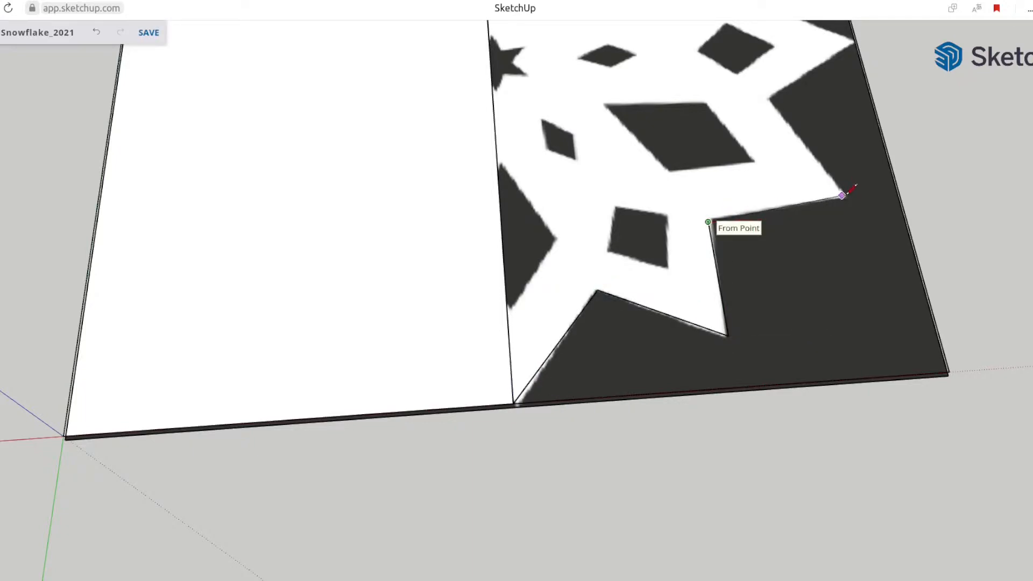
left_click(842, 195)
left_click(767, 98)
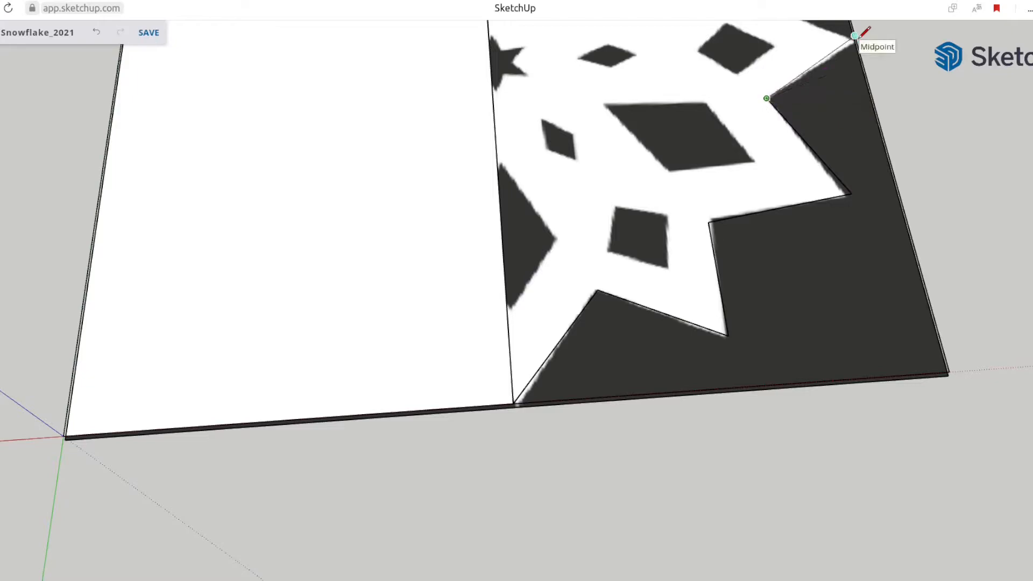
left_click(855, 36)
middle_click_drag(855, 35, 707, 362)
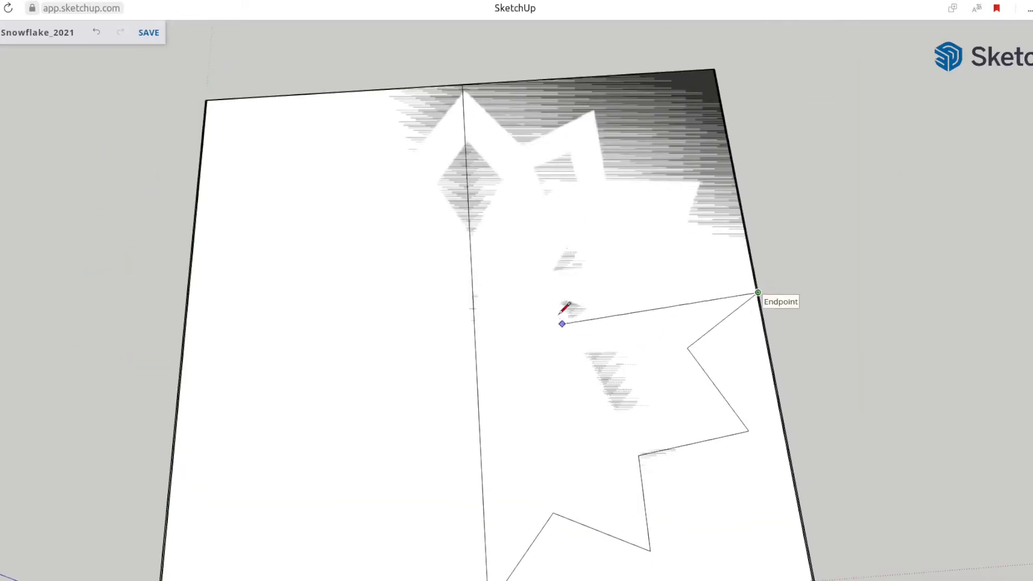
left_click(473, 311)
Delete the traced quarter's face and the leftover face outside its zigzag outline to uncover the image
key("space")
scroll(517, 376, "down", 5)
left_click(546, 415)
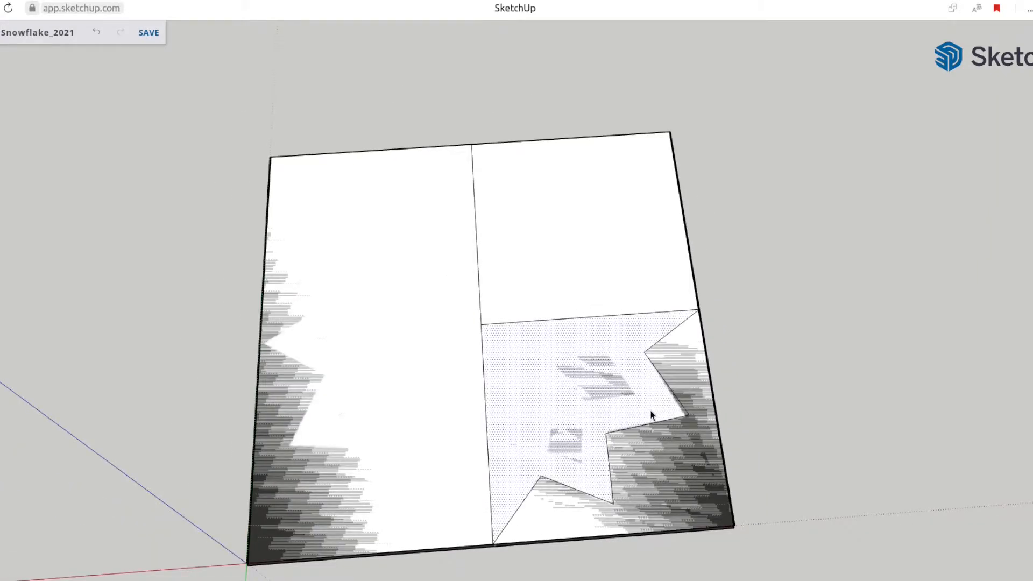
key("Delete")
left_click(652, 478)
key("Delete")
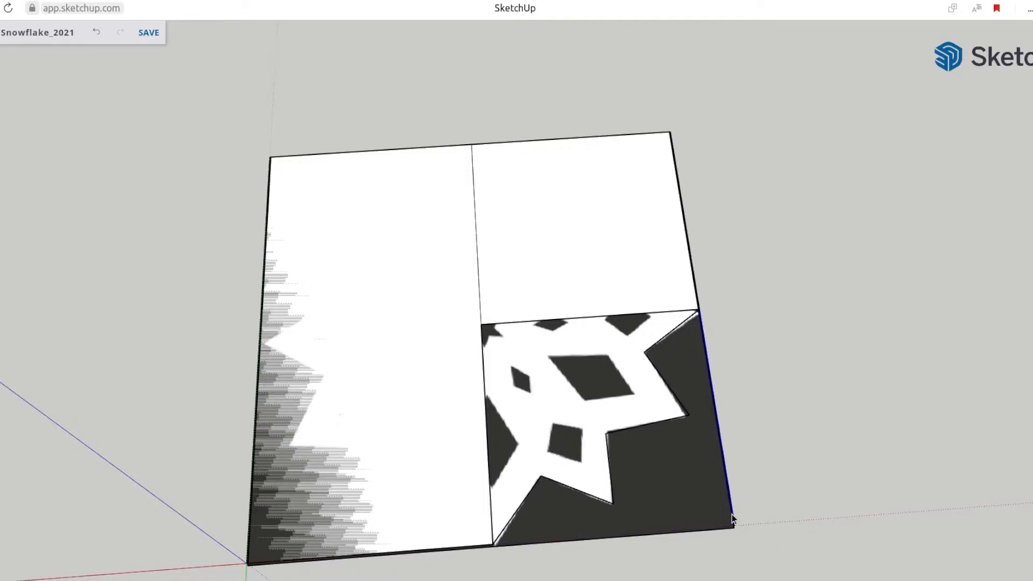
Trace the half-diamond cutout along the center line and delete the face that fills the traced quarter
scroll(566, 448, "up", 2)
mouse_move(616, 465)
middle_mouse_down()
mouse_move(659, 396)
mouse_move(489, 407)
middle_mouse_up()
scroll(490, 412, "up", 2)
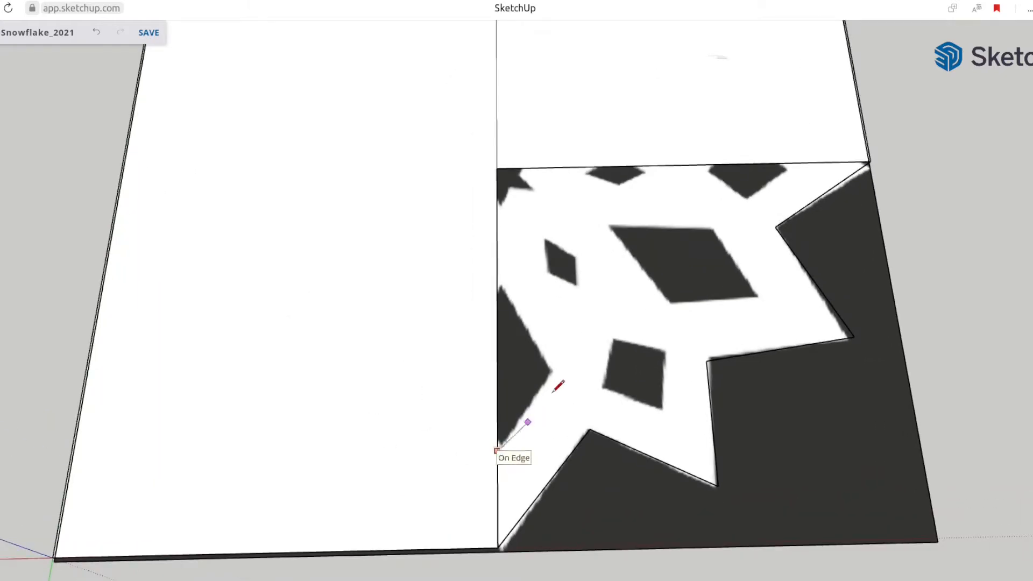
left_click(547, 374)
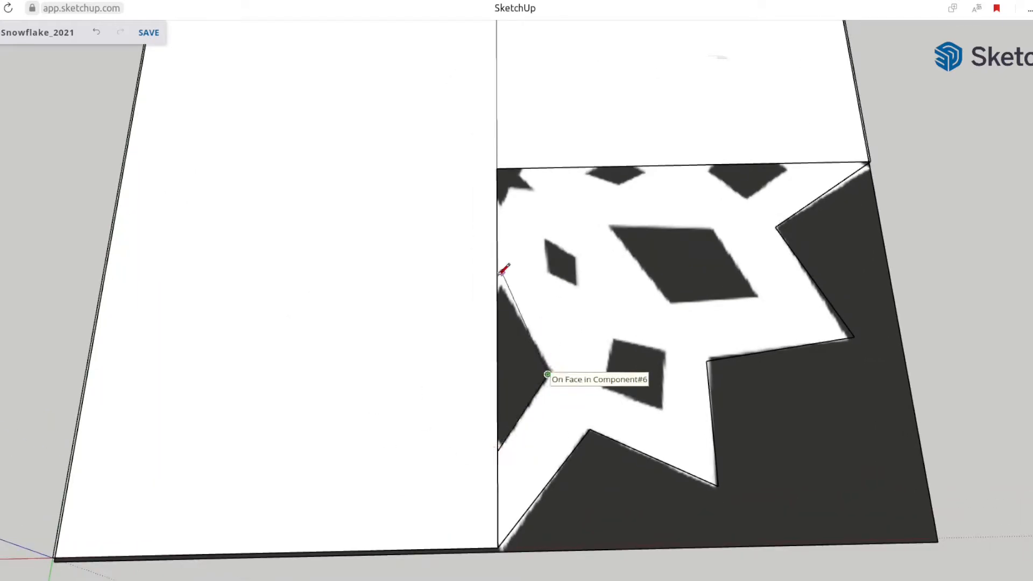
left_click(498, 281)
key("space")
left_click(576, 341)
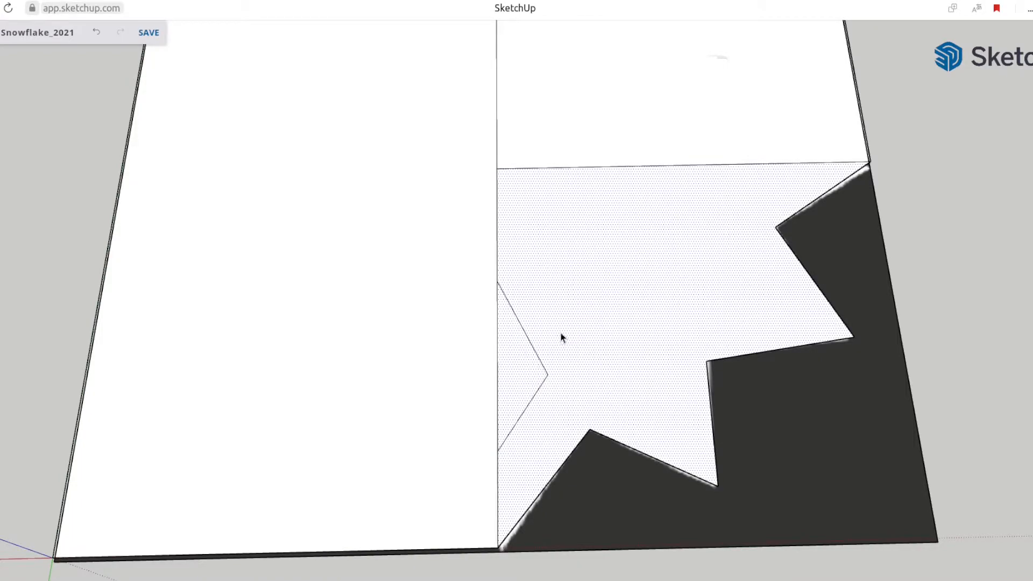
key("Delete")
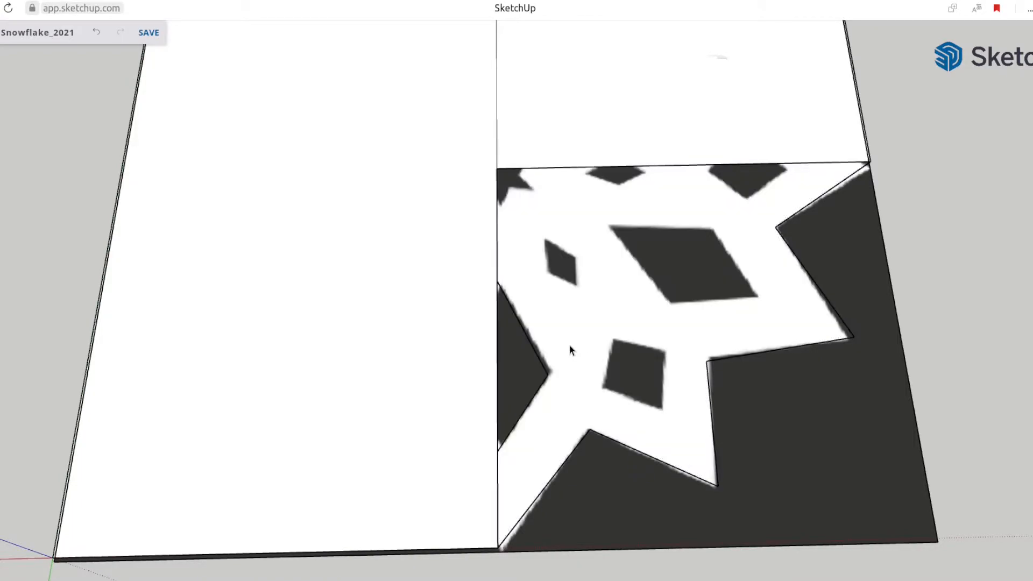
Trace the four-sided cutout near the quarter's outer points on the snowflake image and delete the face inside it
left_click(601, 387)
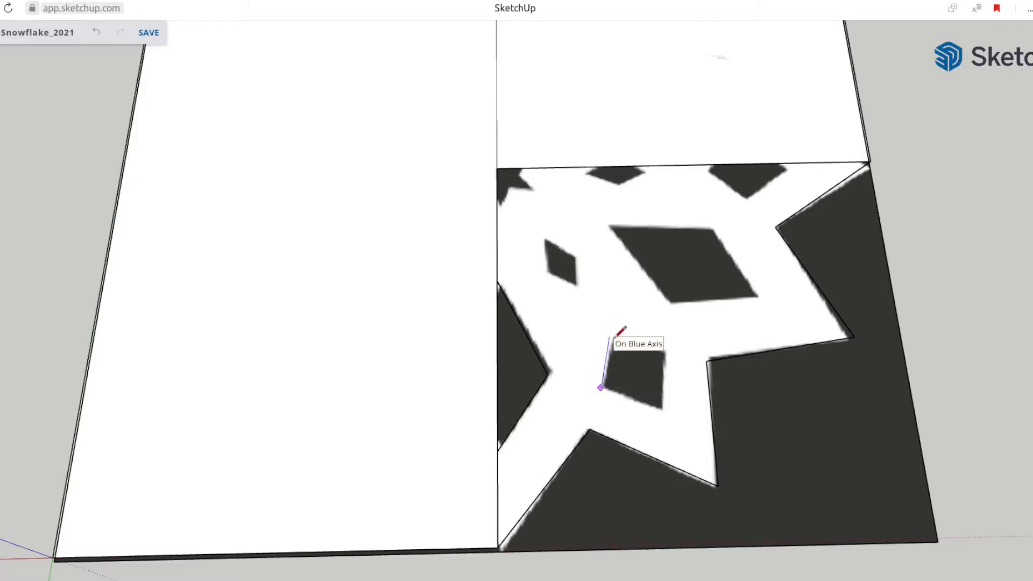
middle_click_drag(652, 343, 369, 251)
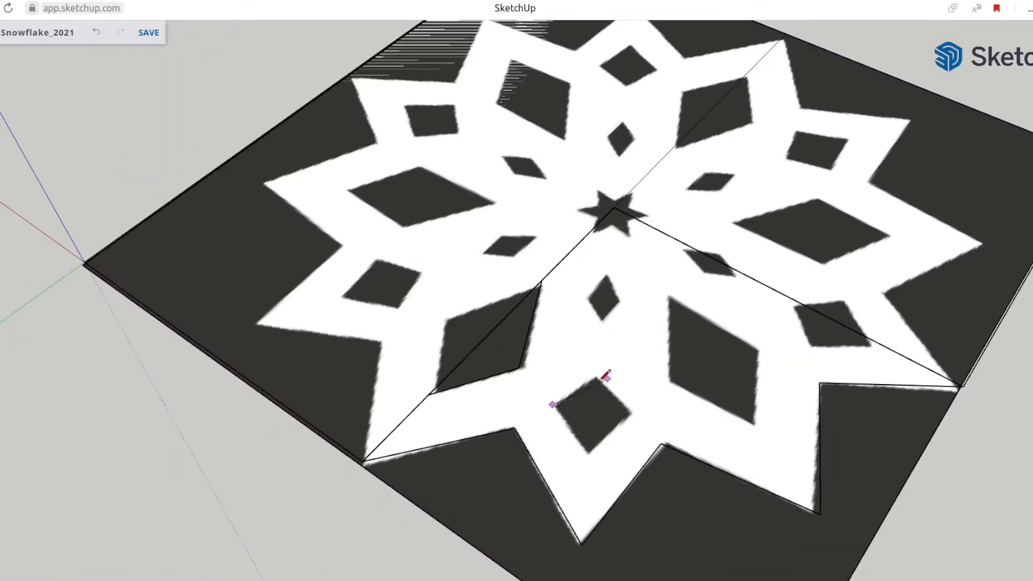
left_click(596, 380)
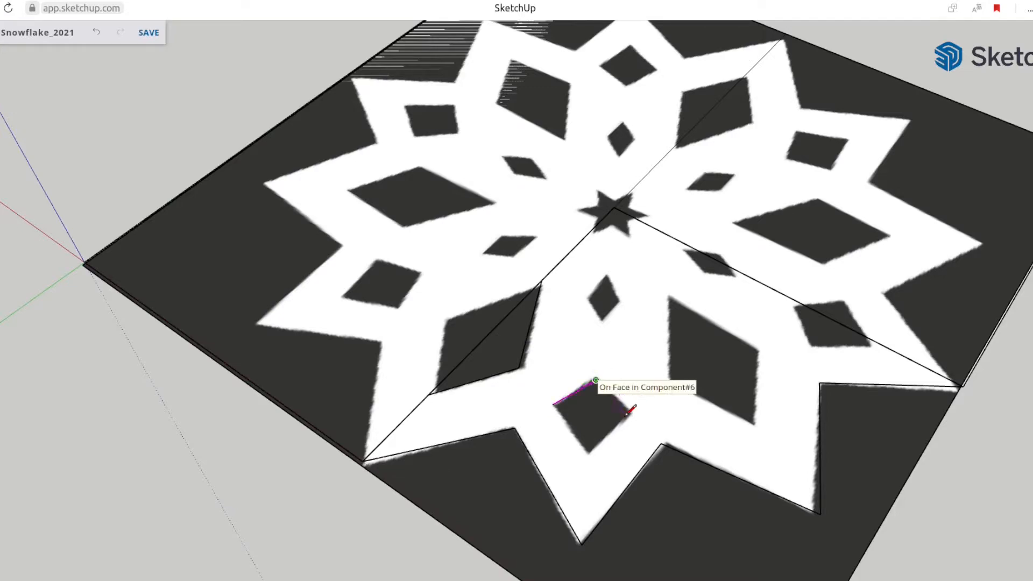
left_click(627, 415)
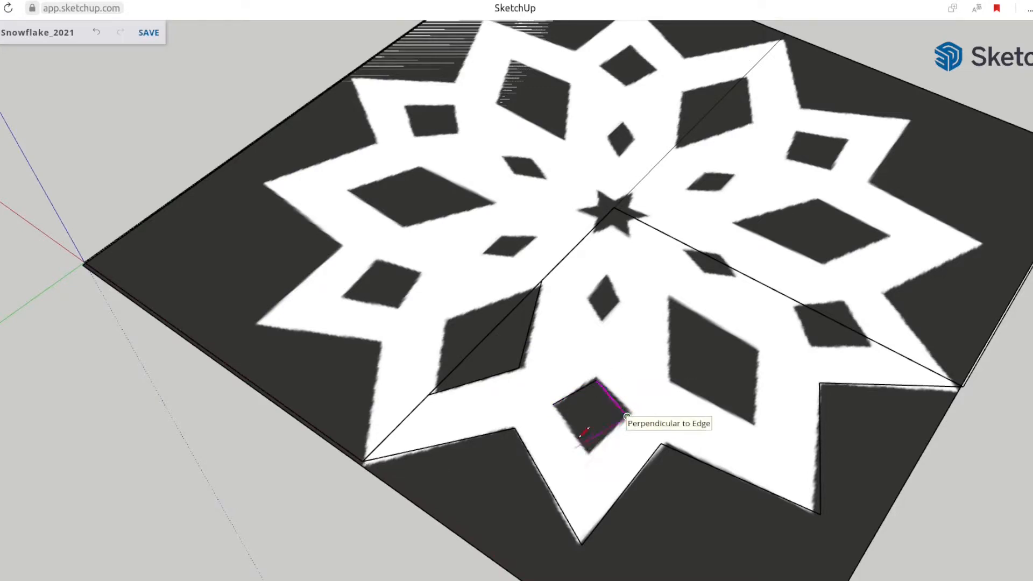
scroll(588, 444, "up", 2)
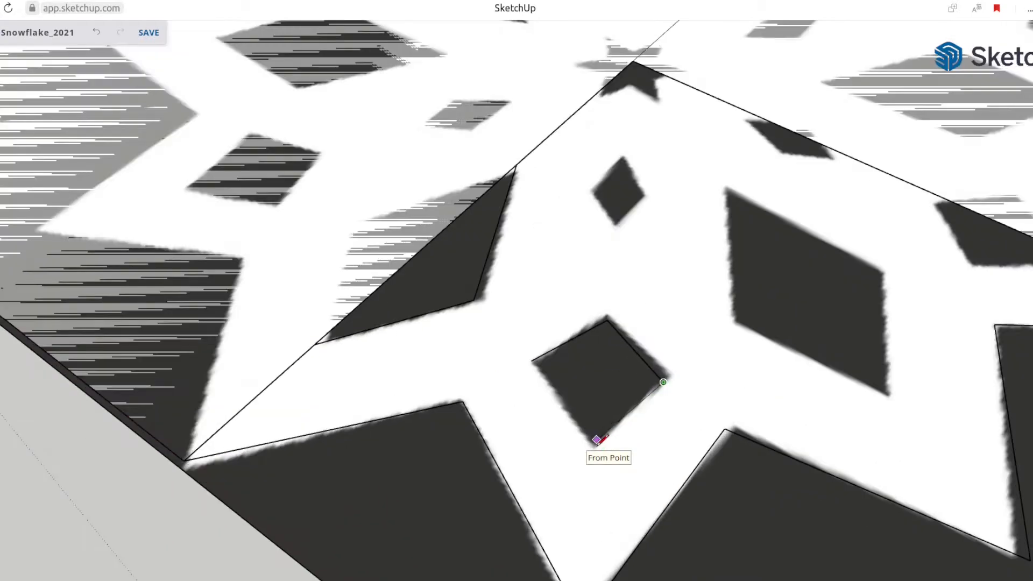
scroll(595, 443, "up", 3)
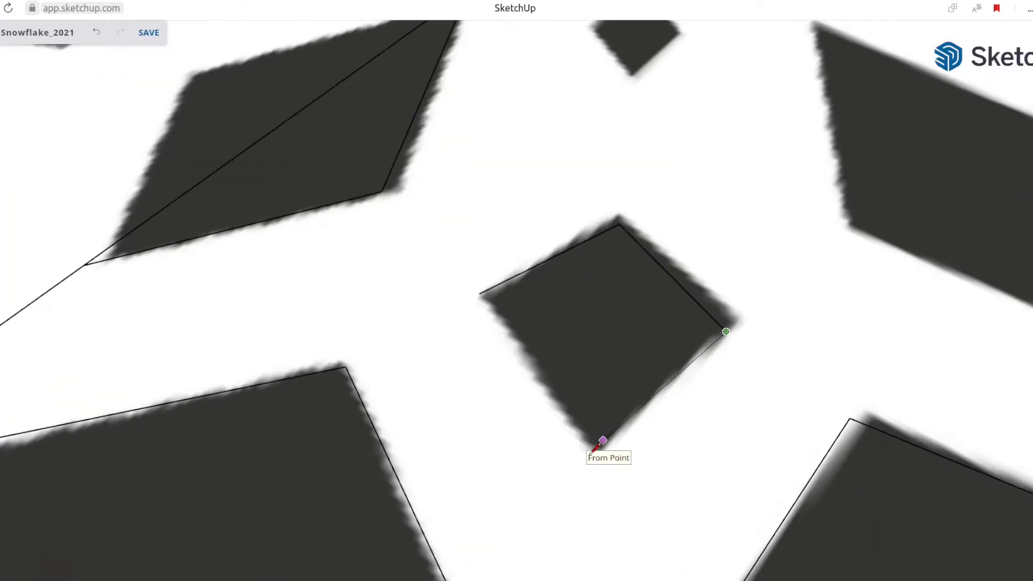
left_click(581, 468)
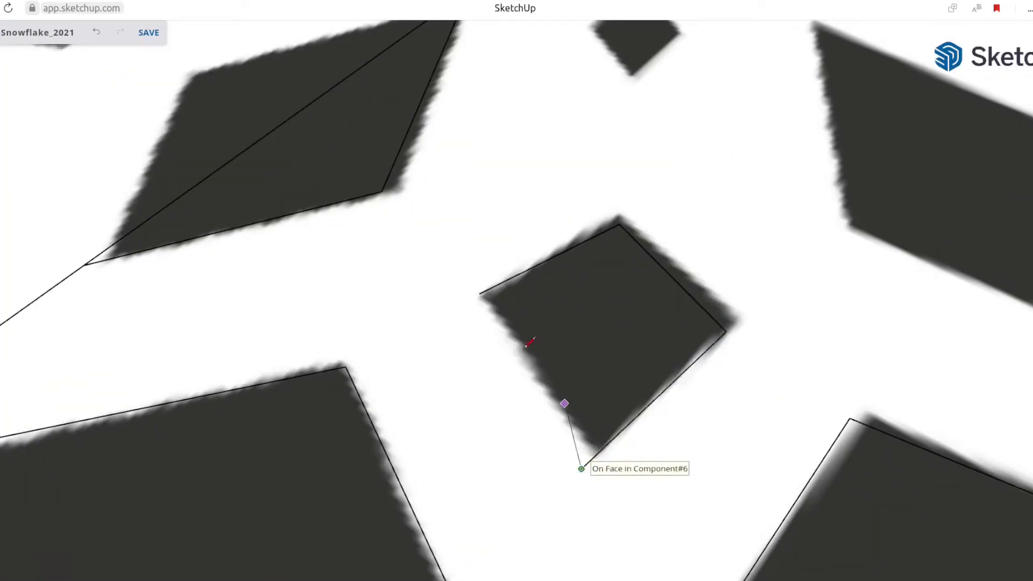
left_click(481, 292)
scroll(498, 300, "down", 3)
middle_click_drag(509, 322, 565, 343)
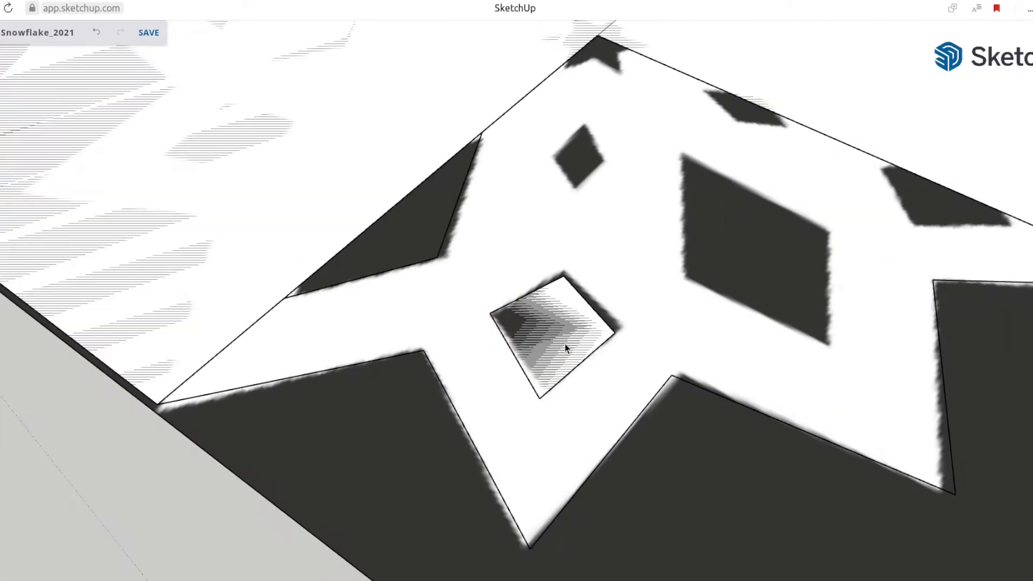
double_click(547, 317)
Trace the large diamond cutout in the middle of the quarter and delete its face
scroll(565, 350, "down", 2)
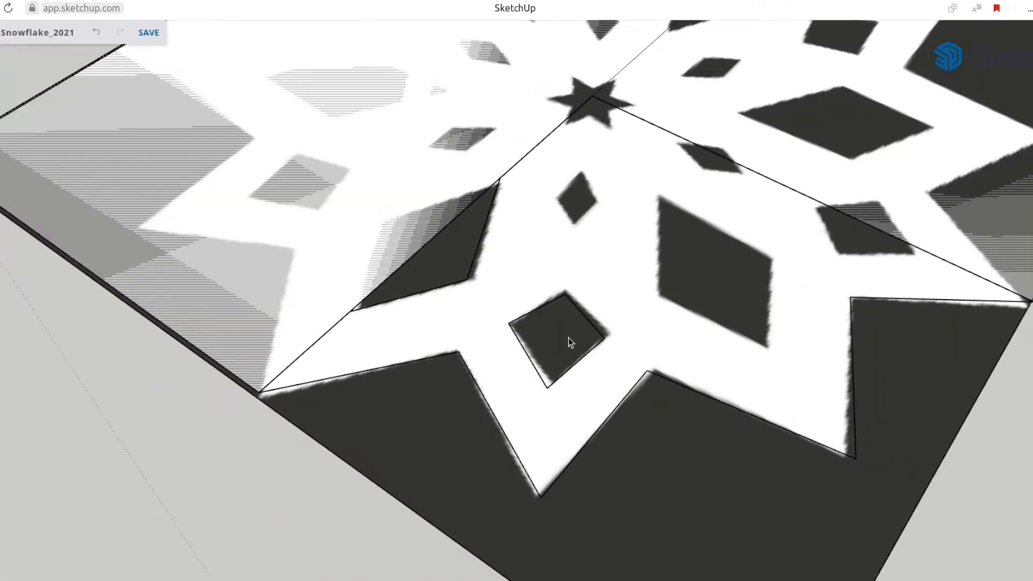
left_click(659, 295)
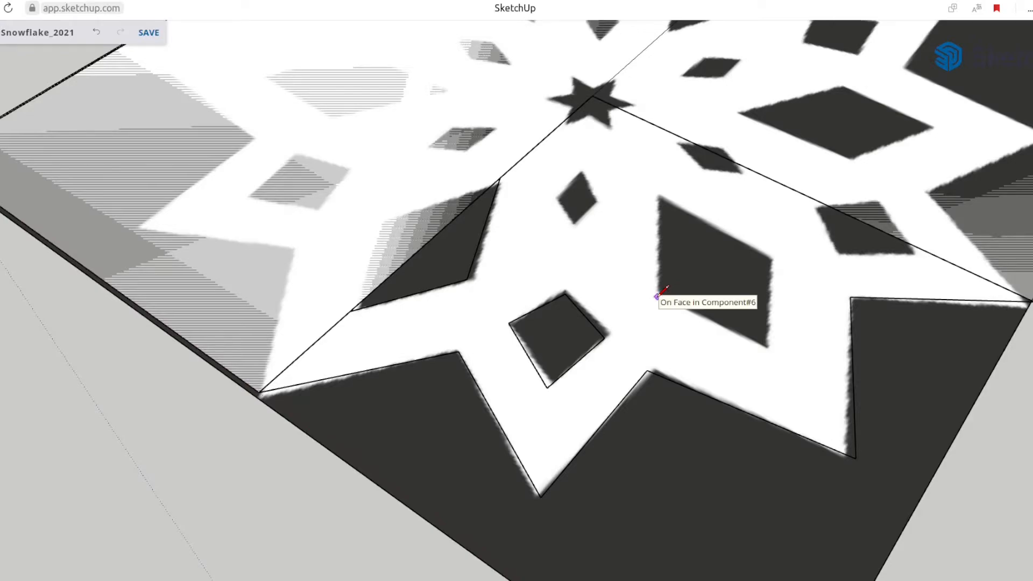
left_click(659, 194)
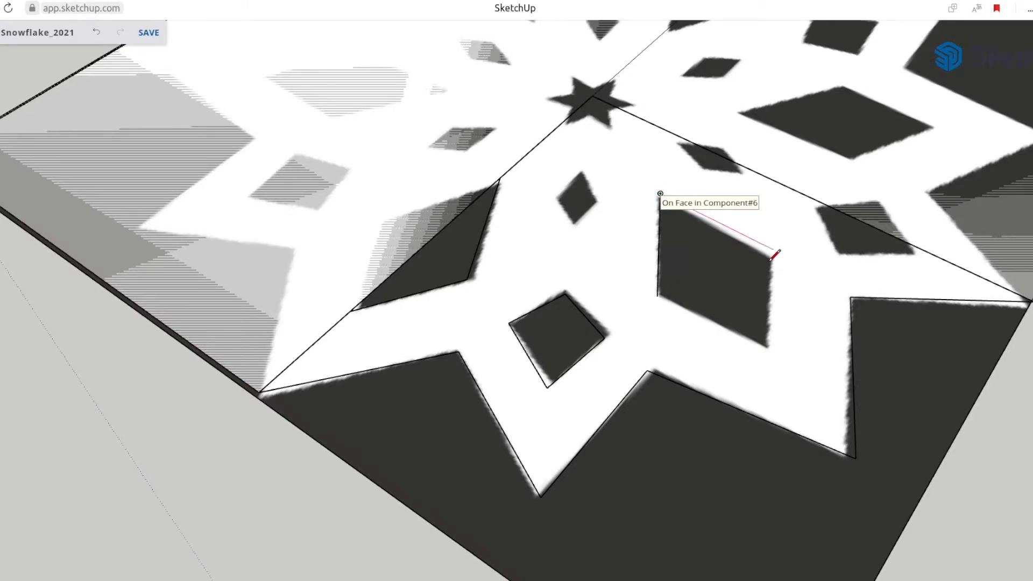
scroll(772, 257, "up", 2)
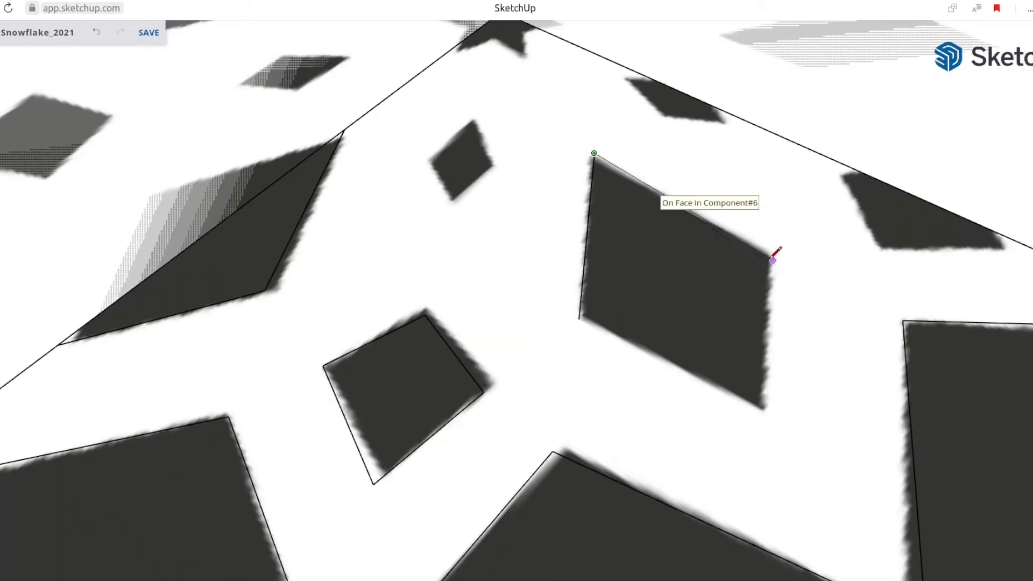
left_click(772, 260)
left_click(762, 419)
left_click(579, 319)
key("space")
left_click(676, 317)
key("Delete")
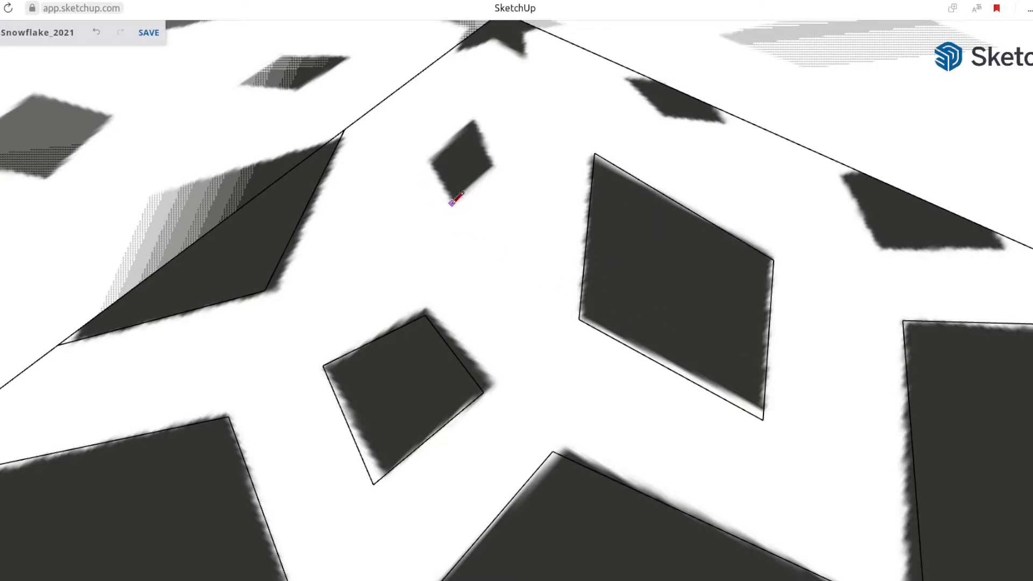
Trace the small diamond cutout nearest the central star and delete its face
left_click(451, 203)
left_click(431, 161)
scroll(473, 120, "up", 2)
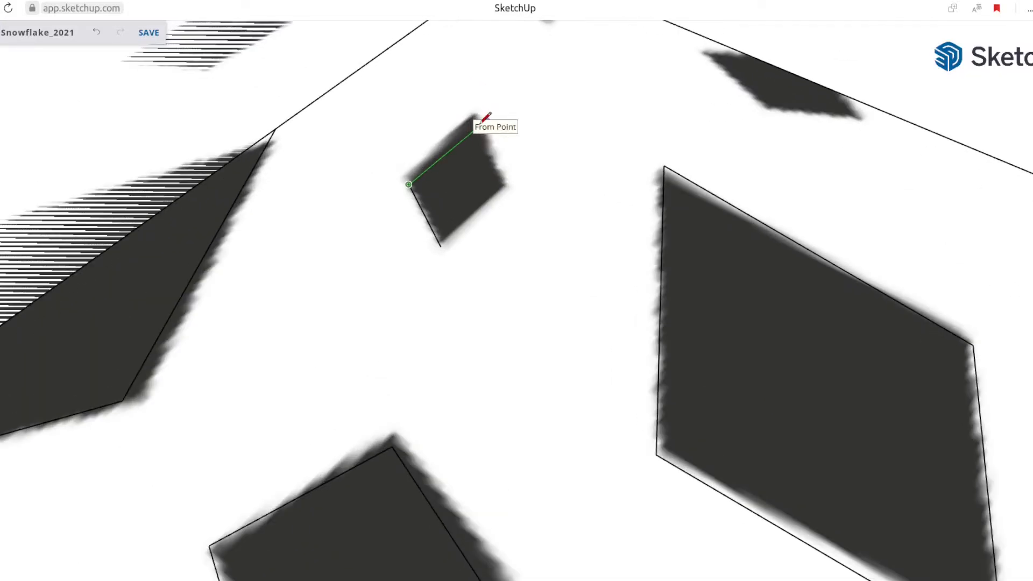
scroll(484, 116, "up", 2)
left_click(467, 110)
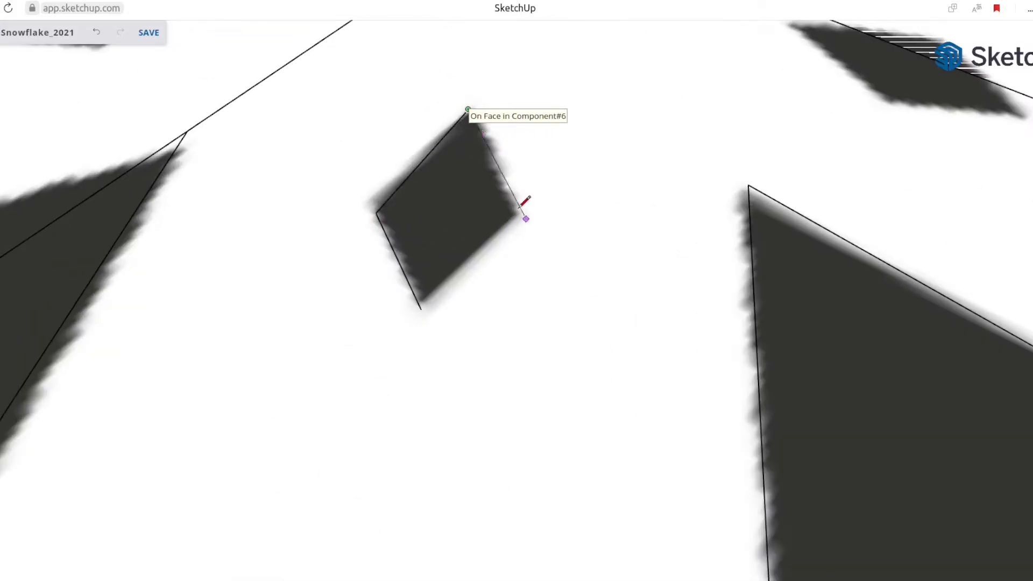
left_click(521, 219)
left_click(420, 304)
scroll(422, 286, "down", 2)
left_click(414, 247)
key("Delete")
scroll(466, 273, "down", 2)
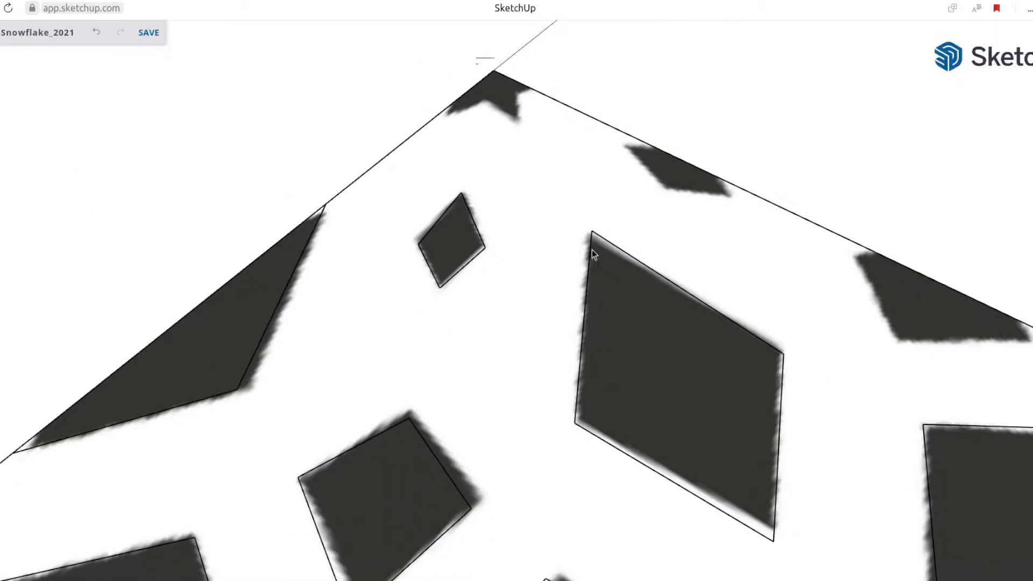
Trace the quarter of the central star that lies inside the traced outline and clear its face
scroll(408, 83, "up", 3)
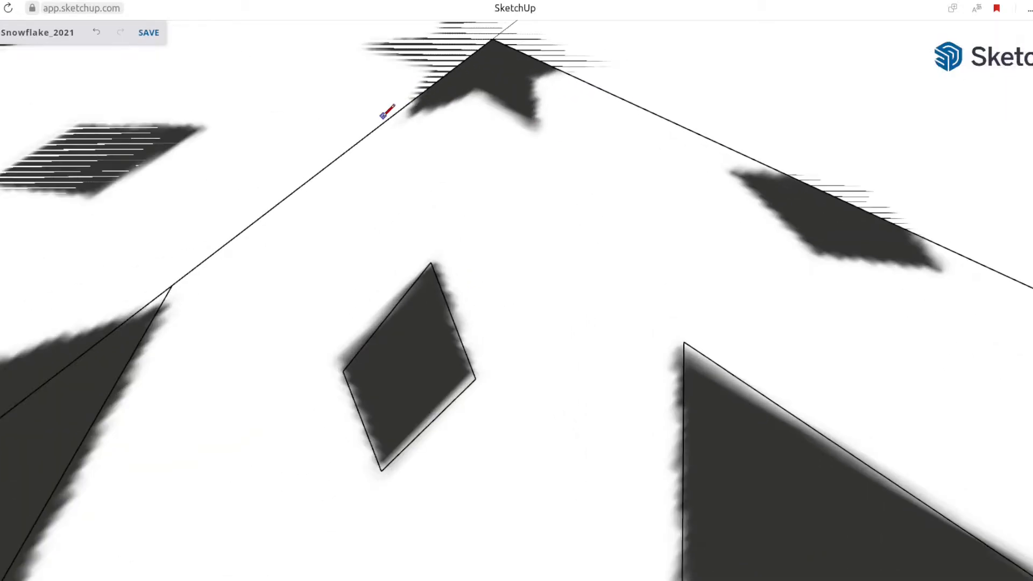
left_click(484, 95)
left_click(546, 125)
scroll(539, 71, "up", 3)
left_click(528, 96)
scroll(648, 95, "down", 5)
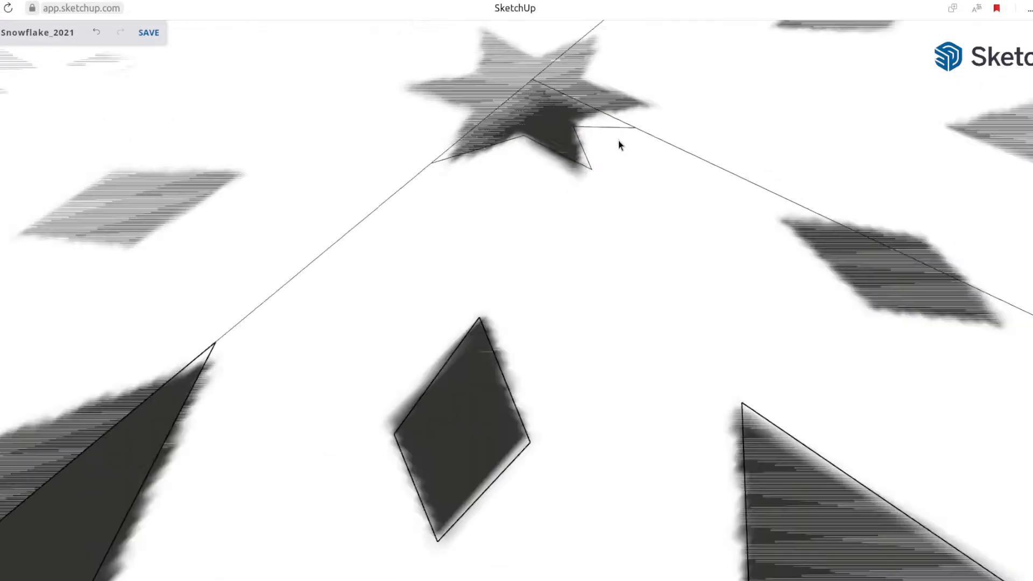
Trace the inner half-diamond cutout along the quarter's side line and clear its face, redrawing its misplaced closing line
left_click(658, 163)
left_click(711, 220)
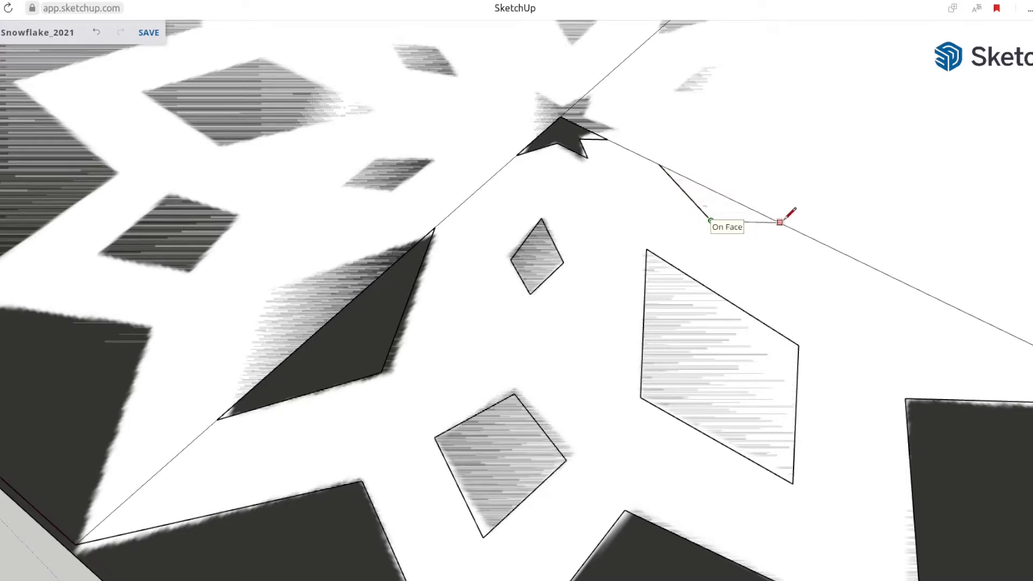
key("ctrl+z")
left_click(787, 226)
key("space")
scroll(717, 231, "down", 8)
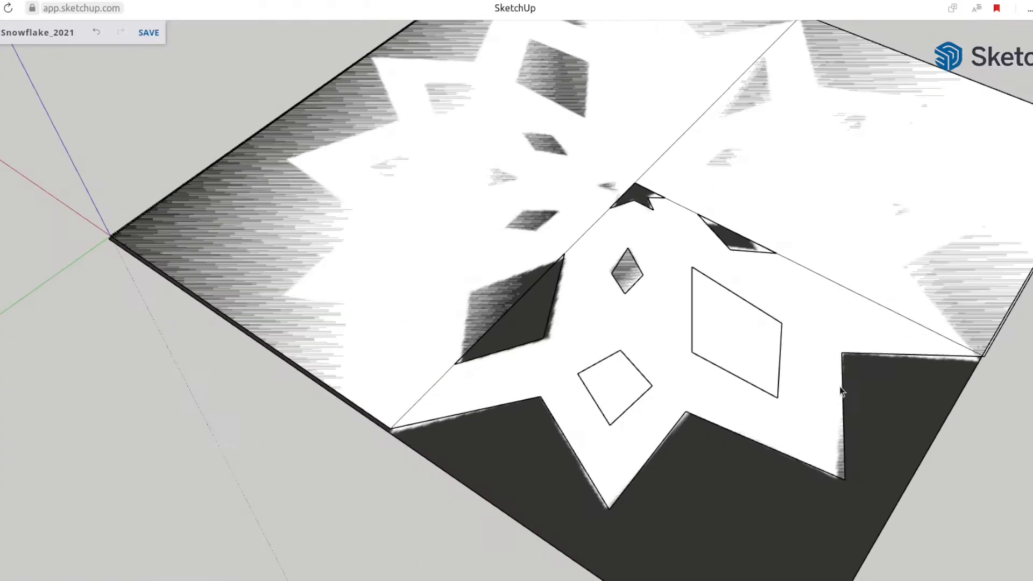
Delete the face that fills the traced quarter to uncover the image beneath it
scroll(595, 273, "up", 3)
left_click(587, 283)
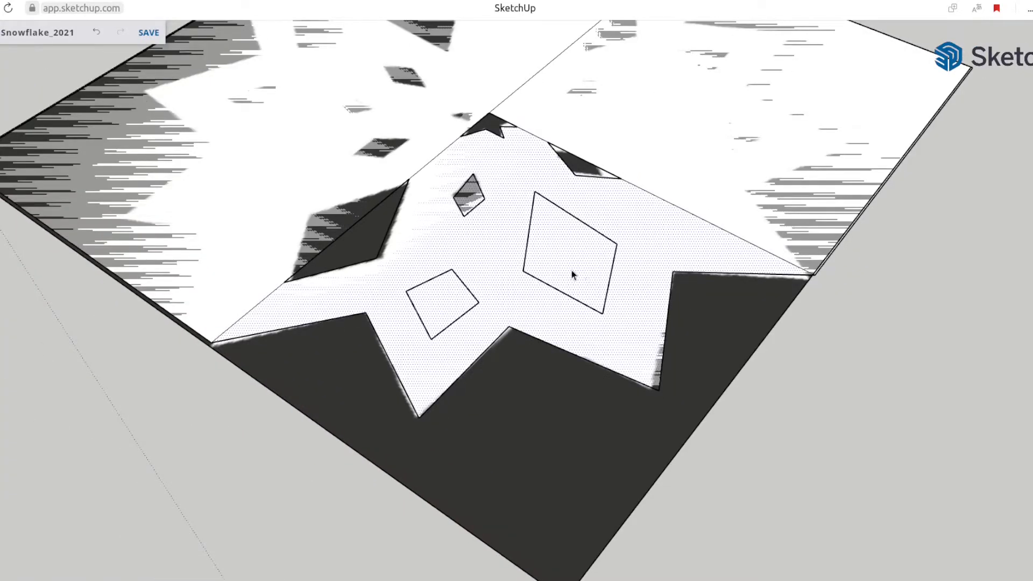
key("Delete")
Rebuild the quarter's face by joining neighbouring cutout corners with temporary lines and erase those lines
left_click(471, 276)
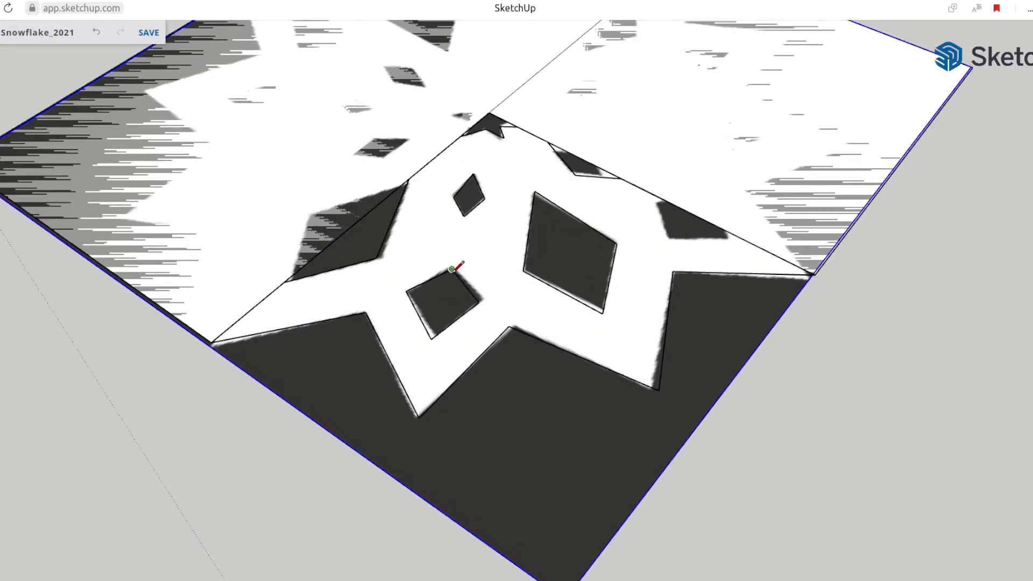
left_click(464, 215)
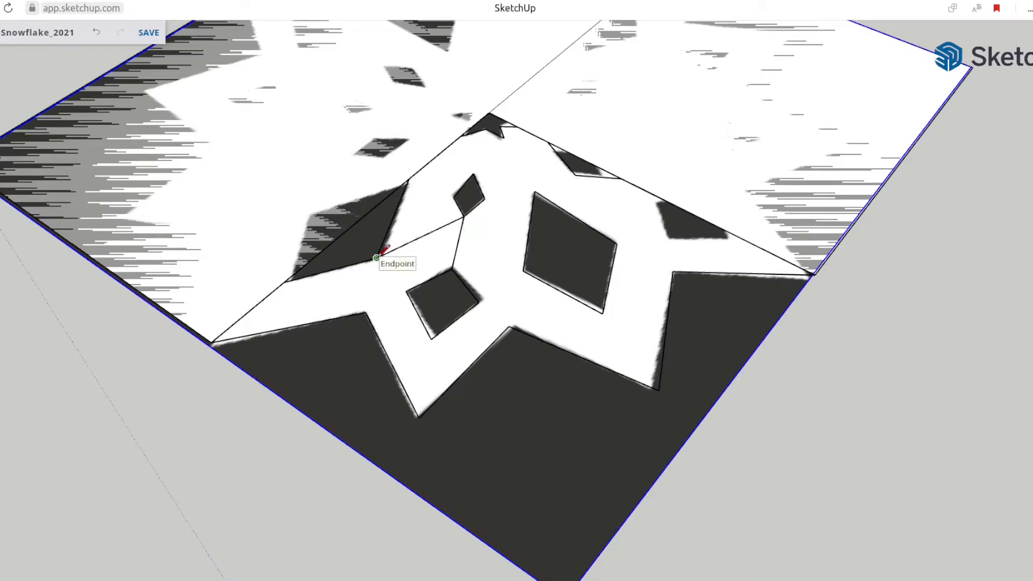
left_click(407, 291)
key("e")
left_click_drag(414, 252, 463, 245)
key("space")
left_click(406, 271)
Remove the leftover face and center line outside the quarter and cut the outer half-diamond from the quarter's side
scroll(425, 295, "down", 10)
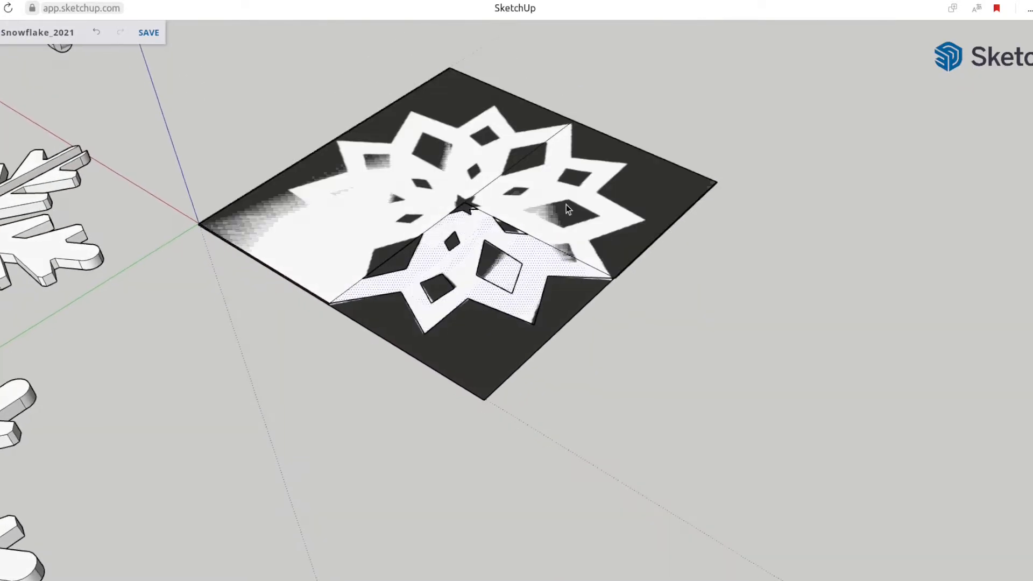
left_click(379, 215)
key("Delete")
key("e")
left_click(533, 162)
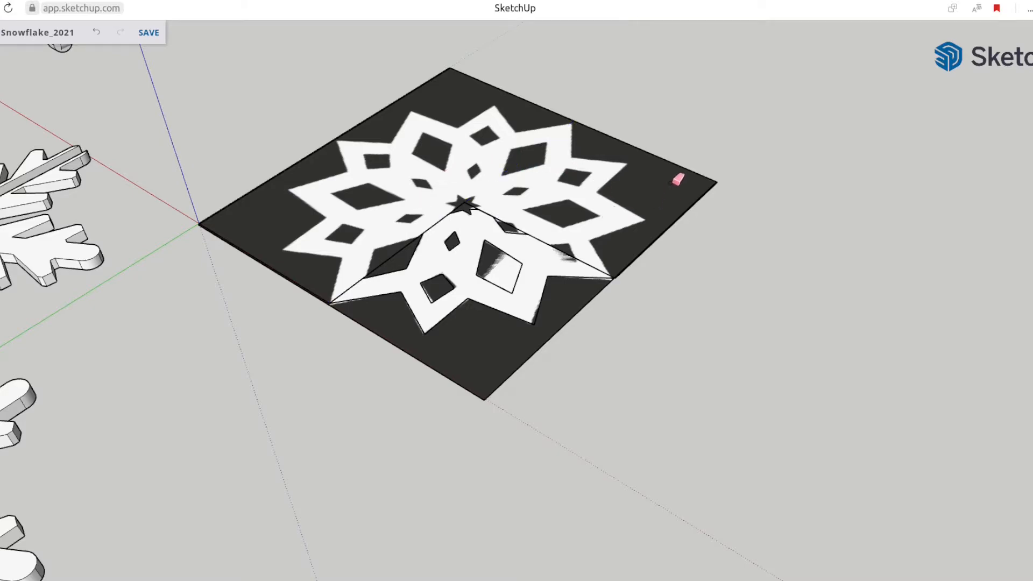
double_click(606, 280)
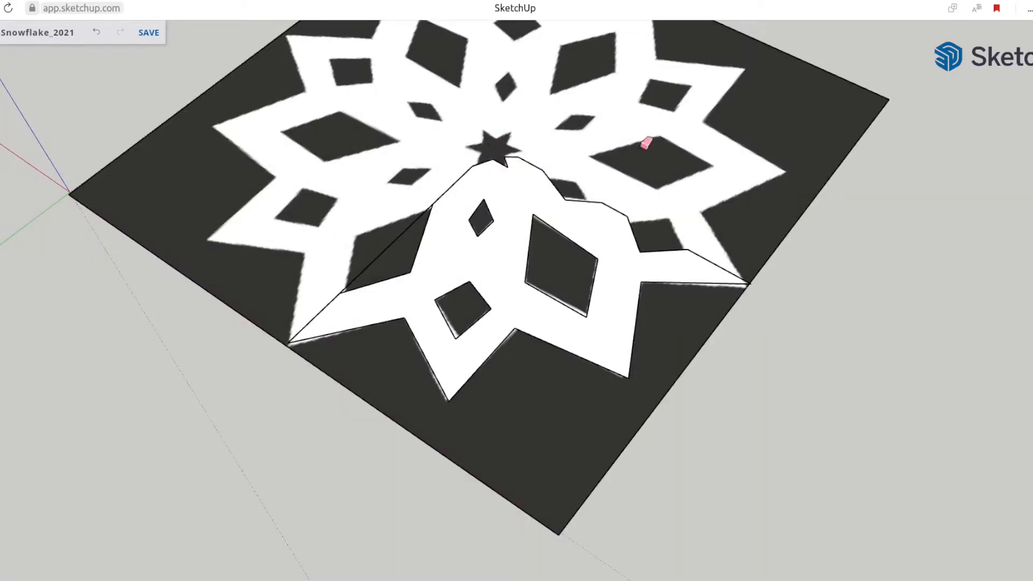
key("space")
scroll(593, 233, "down", 2)
Rotate a copy of the quarter face over about its side edge onto the adjacent quarter of the image
left_click(540, 228)
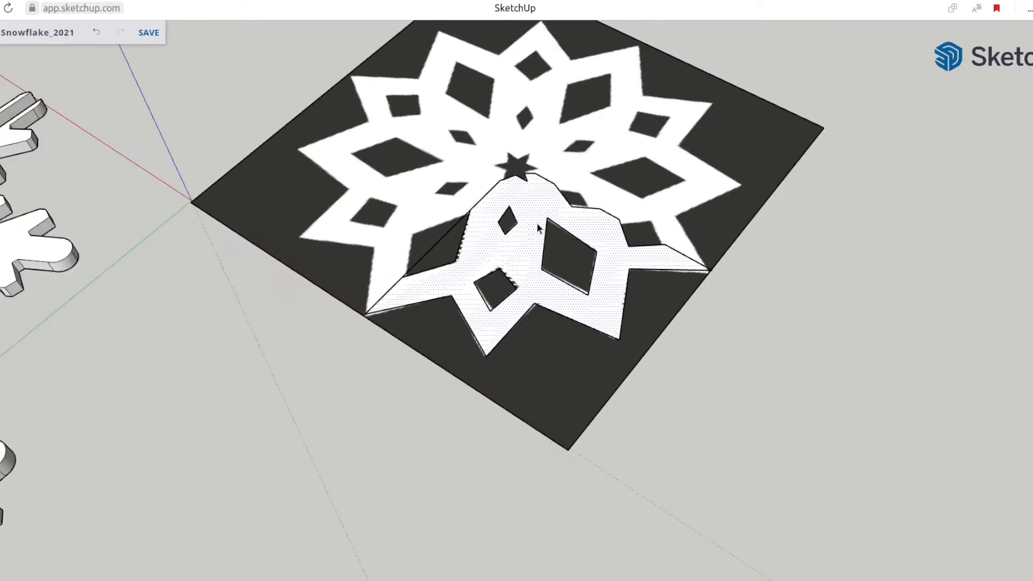
scroll(550, 185, "up", 2)
scroll(550, 186, "up", 3)
key("q")
left_click(539, 159)
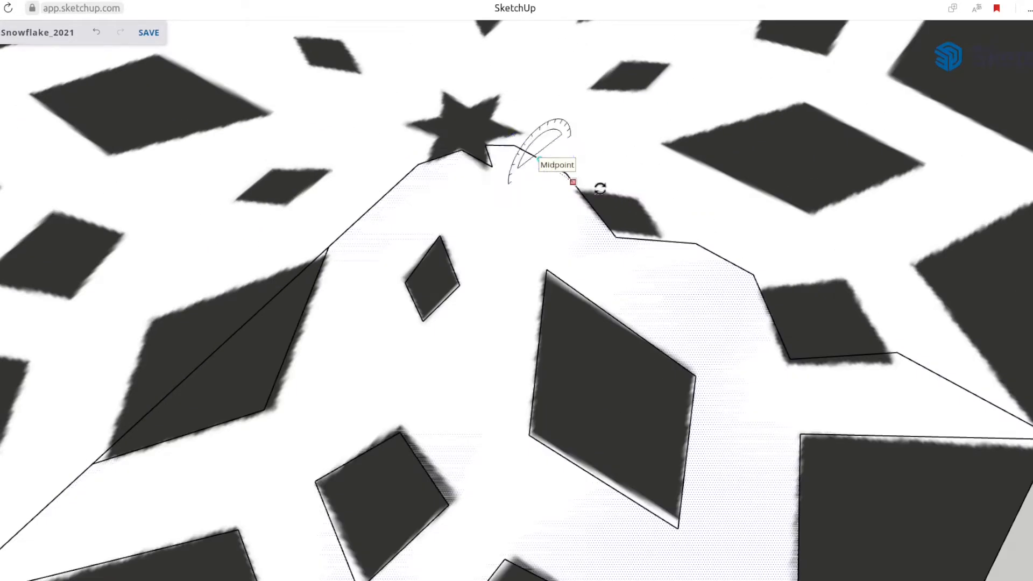
left_click(603, 193)
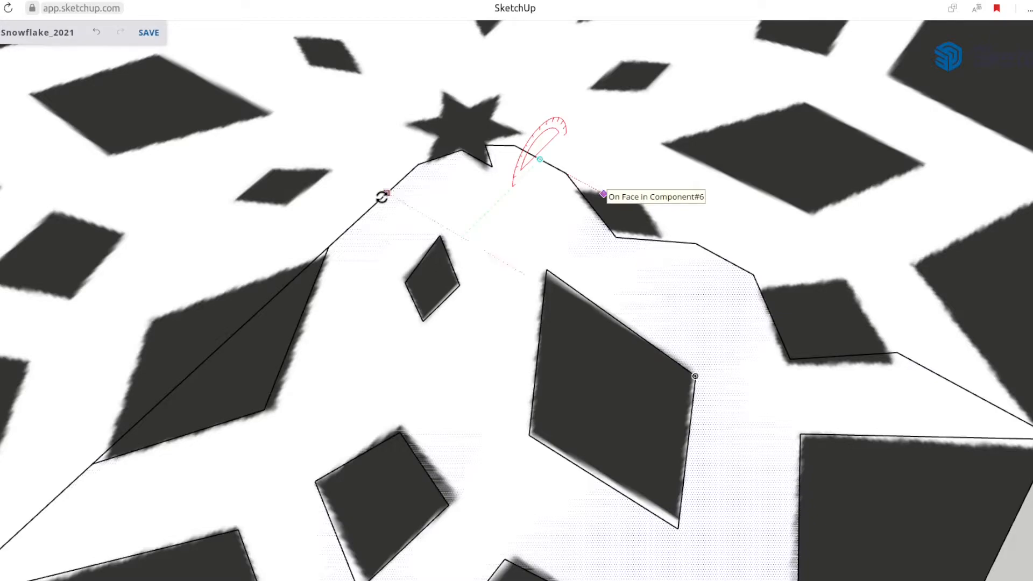
middle_click_drag(859, 209, 758, 267)
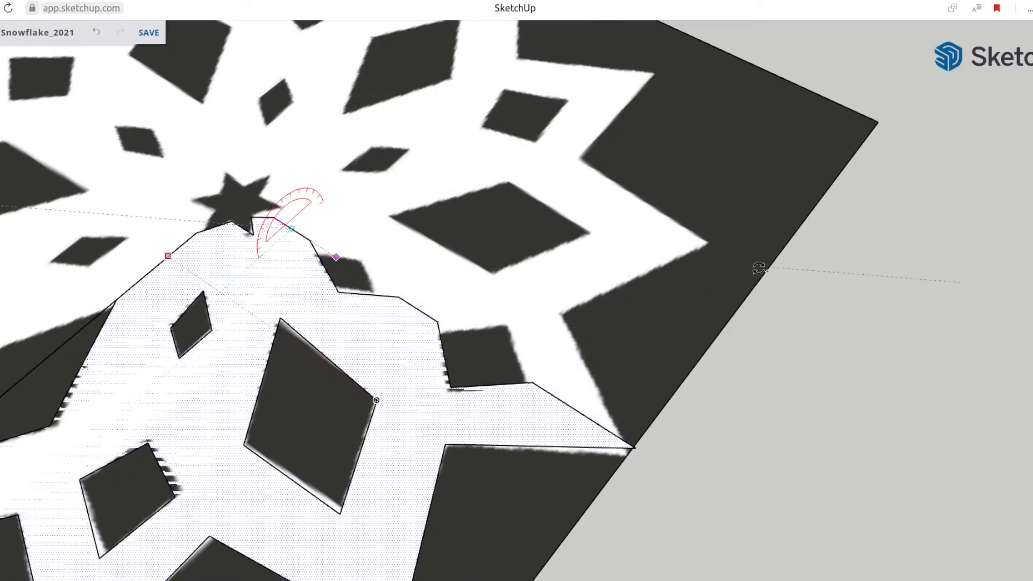
left_click(870, 125)
scroll(595, 257, "down", 2)
Erase the seam lines between the two adjoining quarters to merge them into one half
key("e")
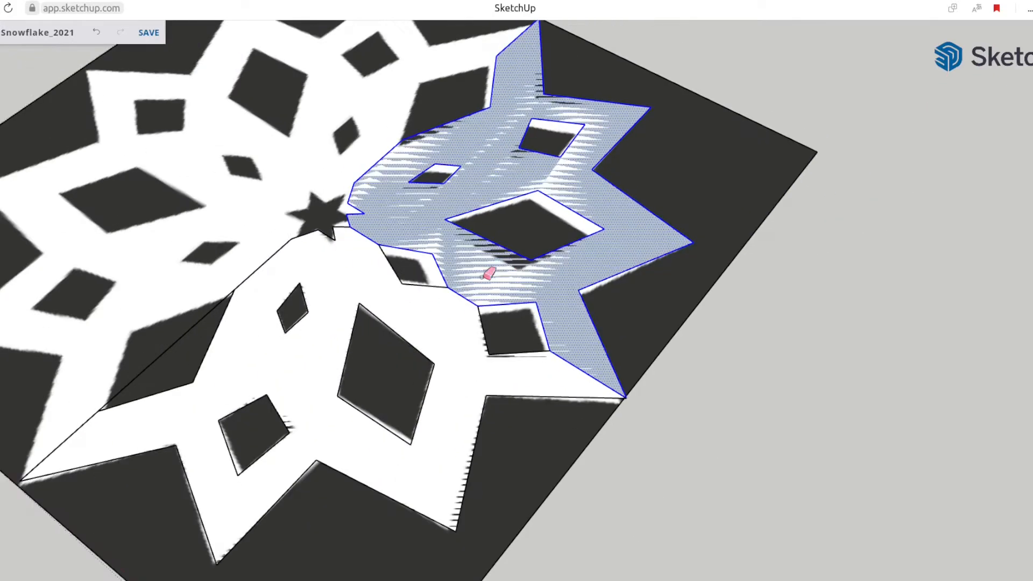
left_click_drag(450, 303, 468, 285)
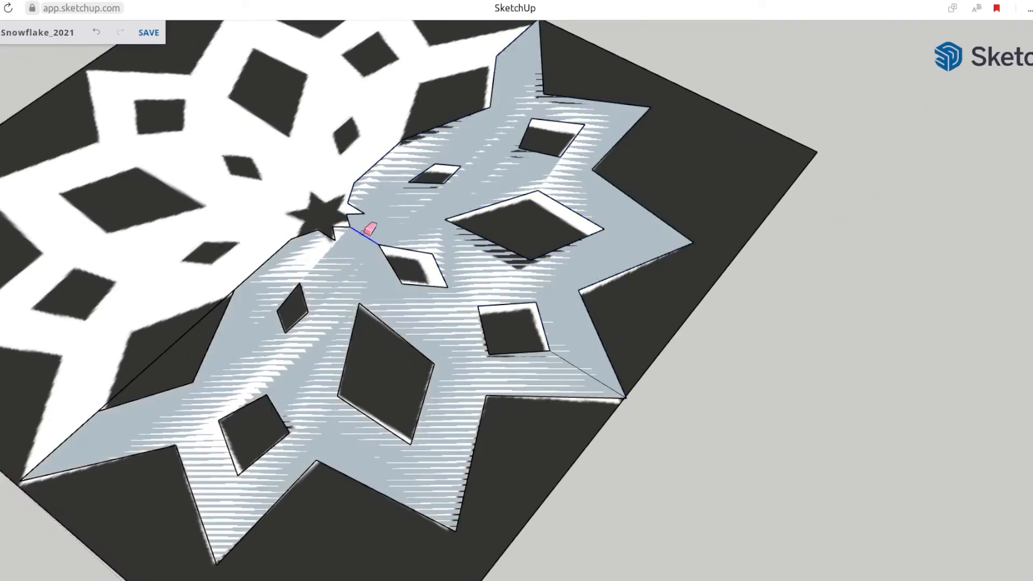
mouse_move(455, 397)
middle_mouse_down()
mouse_move(316, 365)
mouse_move(568, 204)
mouse_move(637, 140)
middle_mouse_up()
Select the merged half and rotate a copy of it over about the center line onto the opposite half
key("space")
left_click(444, 364)
middle_click_drag(445, 364, 543, 294)
middle_click_drag(544, 293, 556, 314)
key("q")
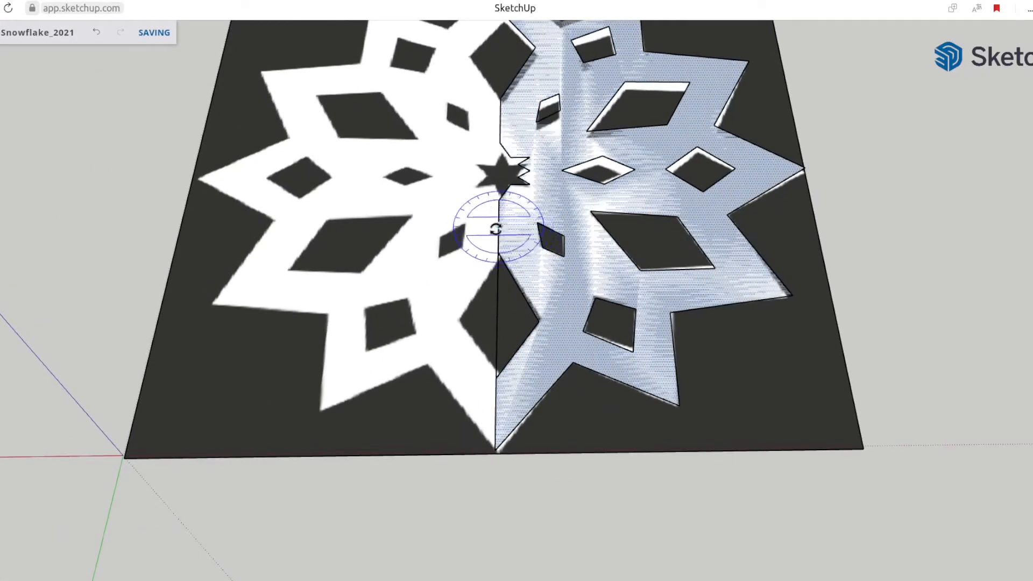
left_click(495, 247)
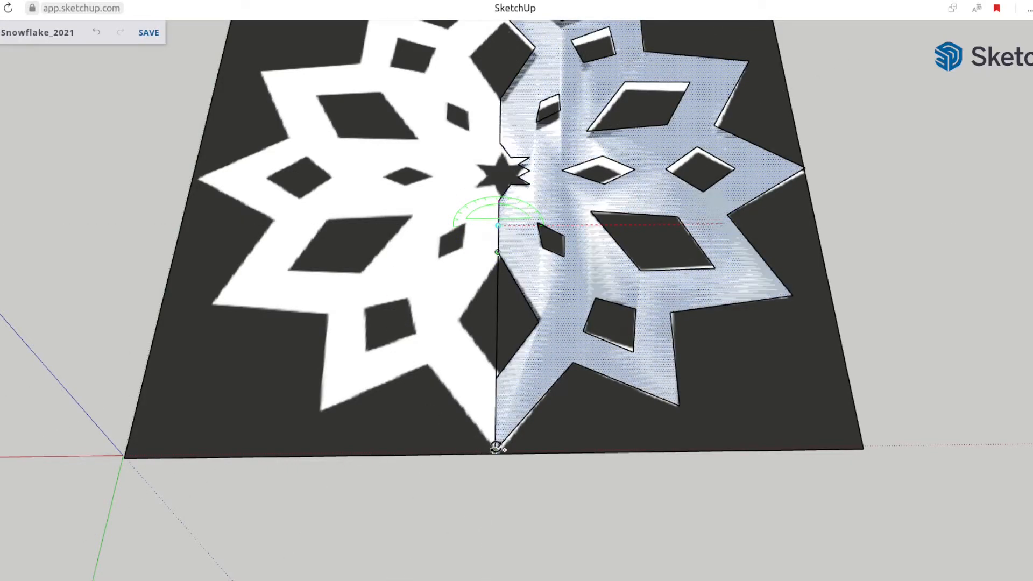
left_click(124, 457)
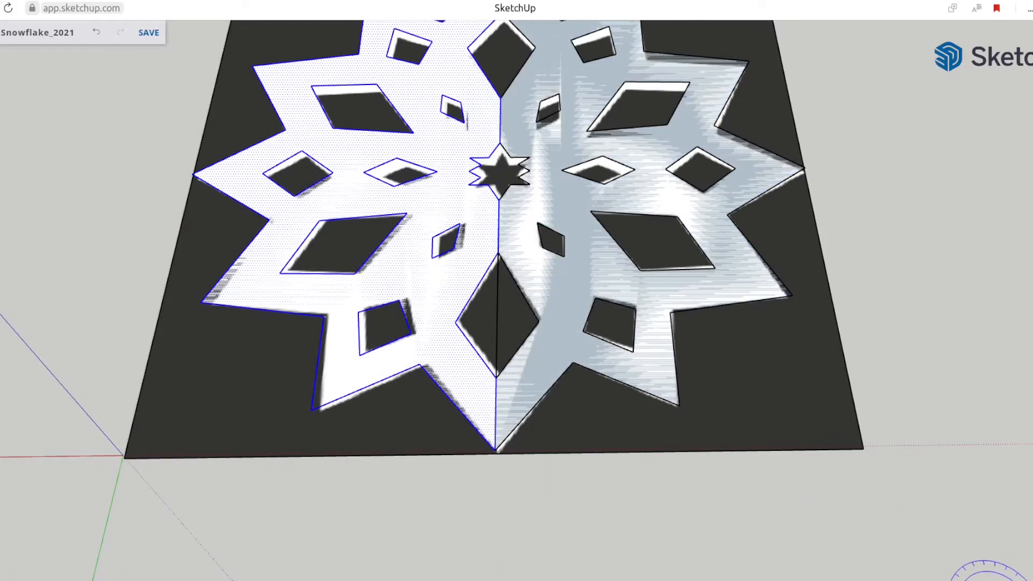
key("space")
scroll(472, 318, "down", 4)
middle_click_drag(472, 318, 166, 185)
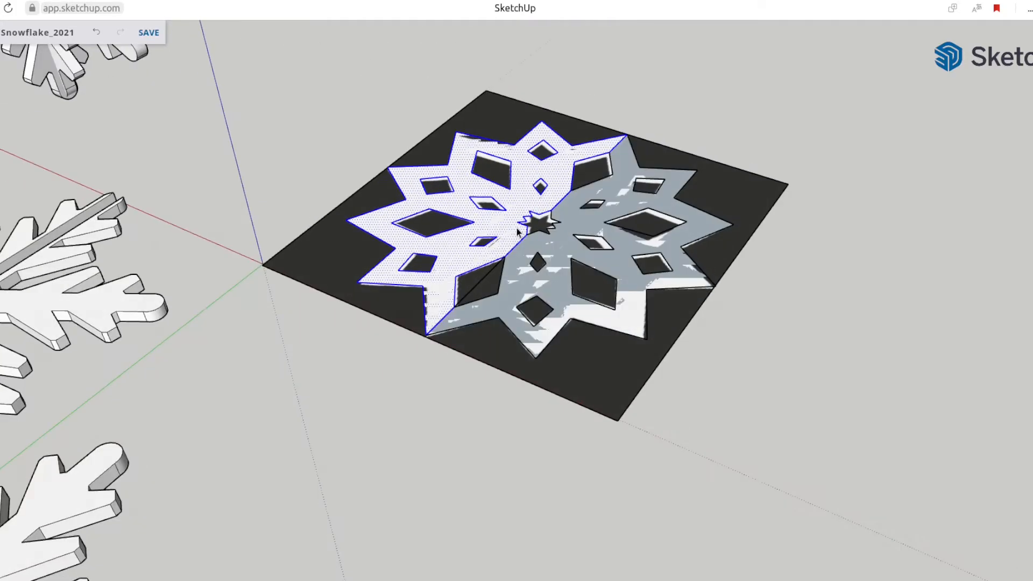
Erase the leftover line crossing the large diamond hole on the snowflake's center seam
scroll(516, 228, "up", 5)
left_click(507, 263)
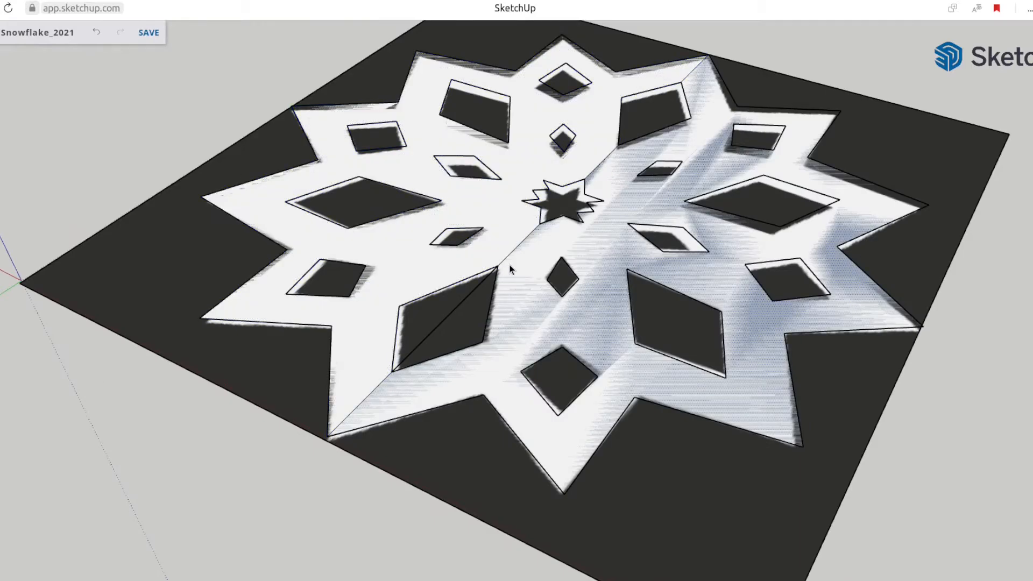
key("e")
left_click(446, 317)
scroll(547, 195, "down", 8)
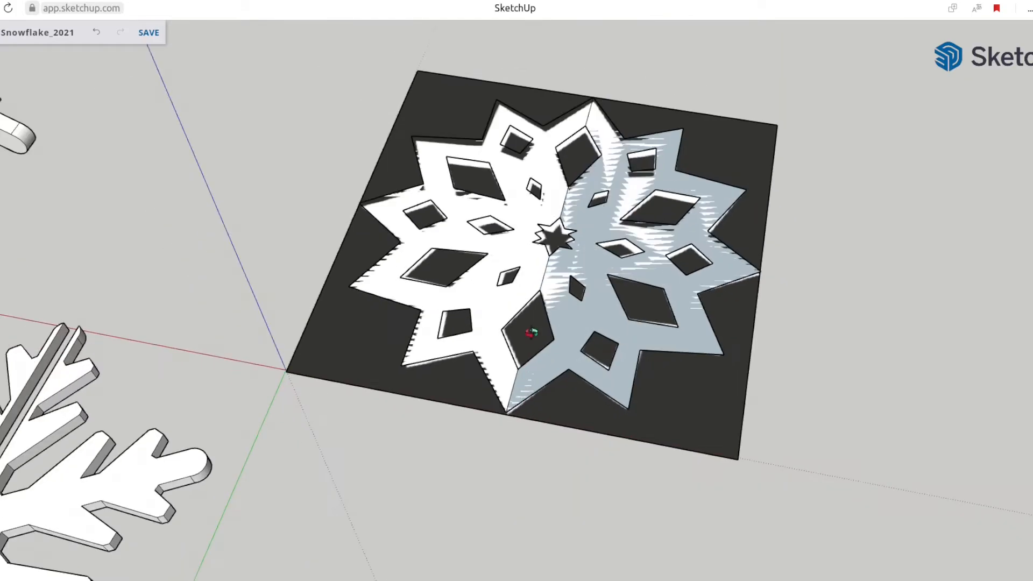
Move the reference image along the red axis until it lies clear of the traced snowflake
key("space")
left_click(355, 331)
scroll(371, 353, "down", 1)
middle_click_drag(359, 355, 354, 364)
key("m")
left_click(382, 352)
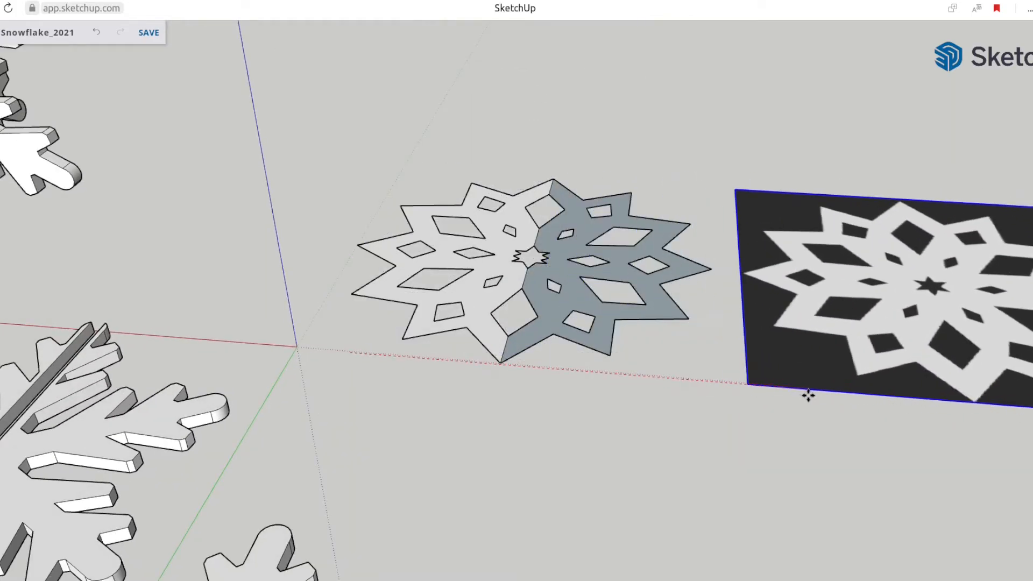
left_click(800, 395)
Reverse the gray half's face so both halves of the snowflake show the same side
key("space")
right_click(541, 304)
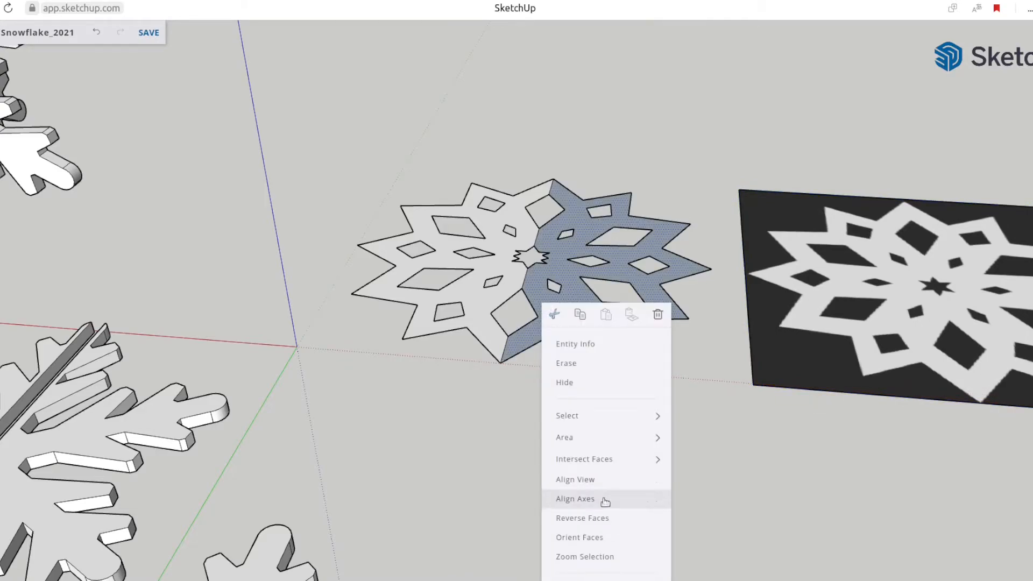
left_click(595, 522)
scroll(525, 376, "up", 3)
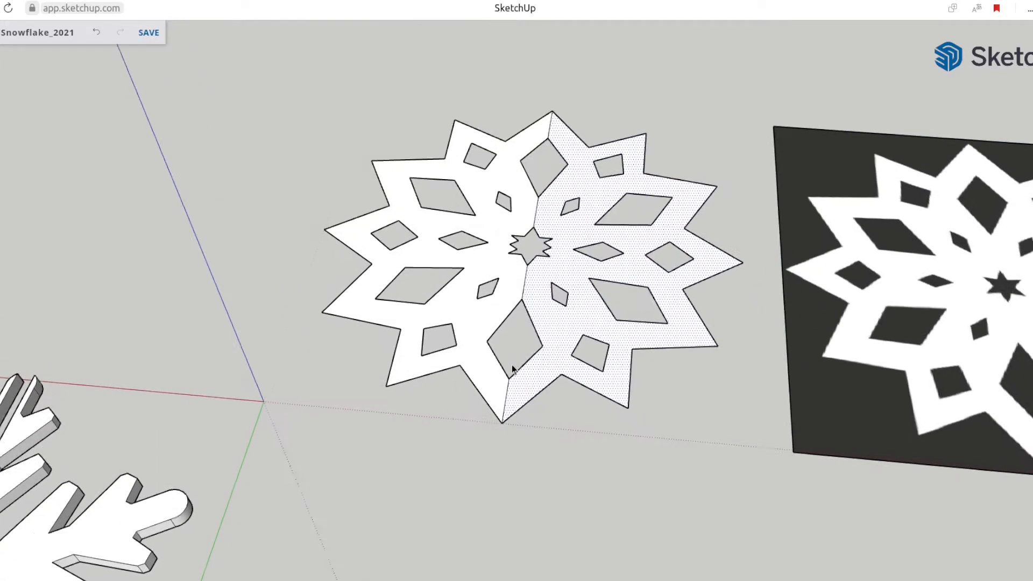
Draw the outline of a 3 mm wide slot centered on the seam, from the central star past the outer tip
scroll(518, 357, "down", 1)
scroll(557, 273, "up", 3)
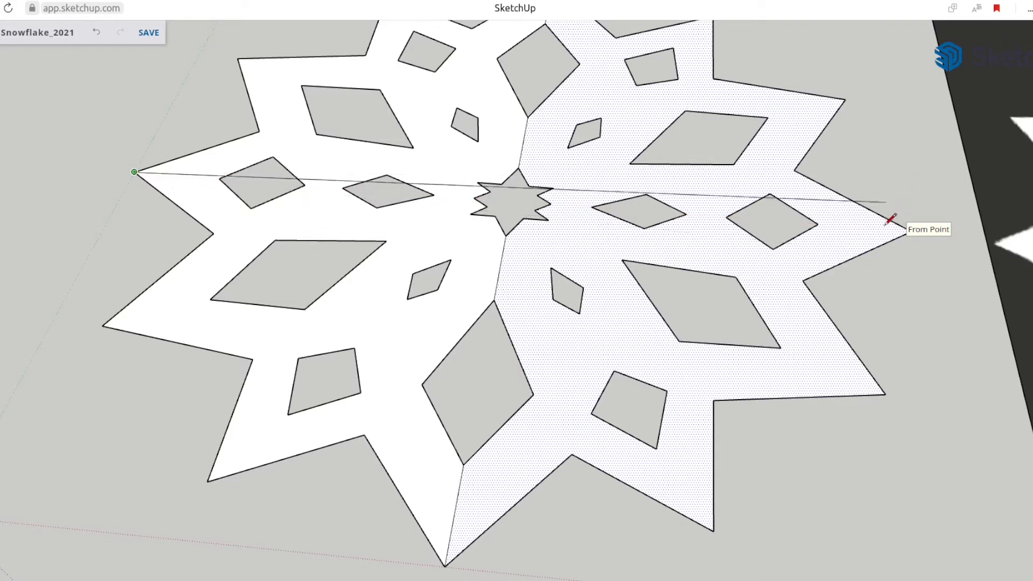
key("space")
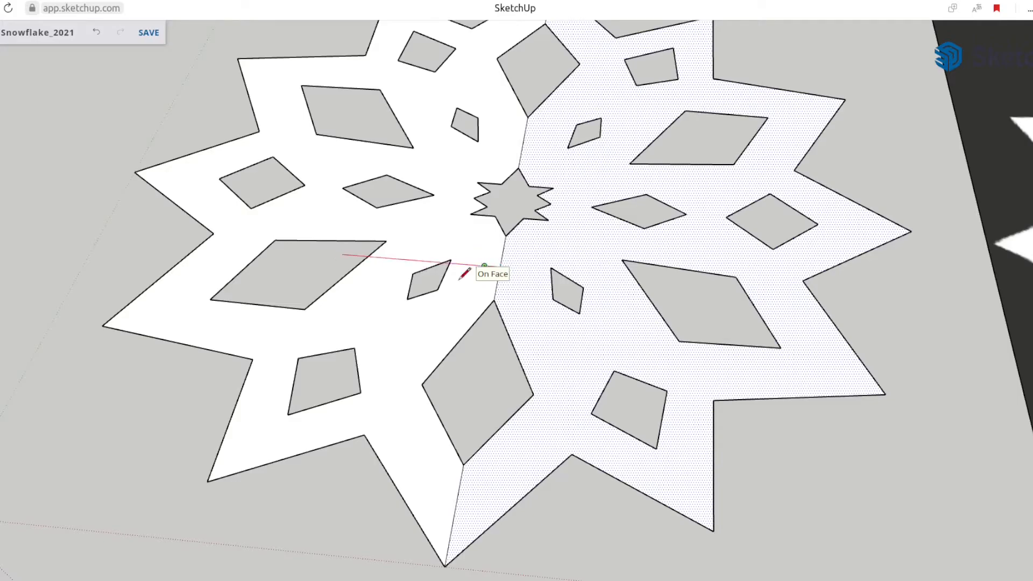
left_click(484, 265)
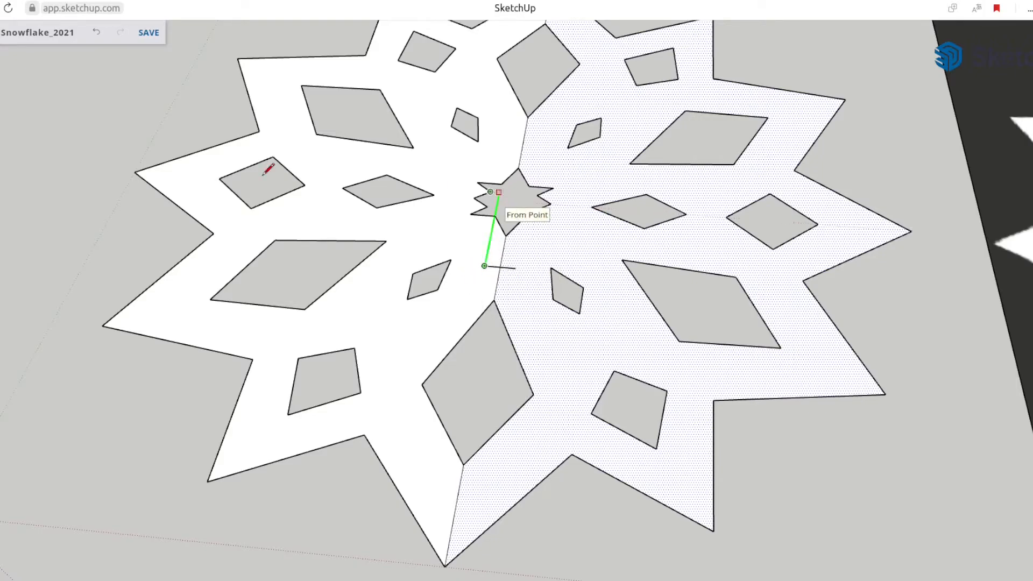
left_click(138, 169)
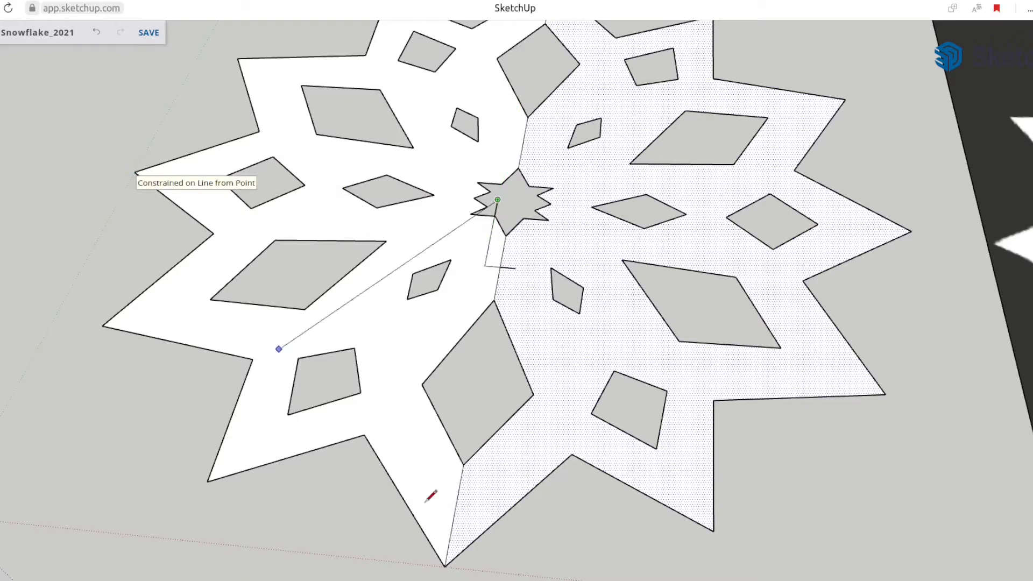
left_click(418, 575)
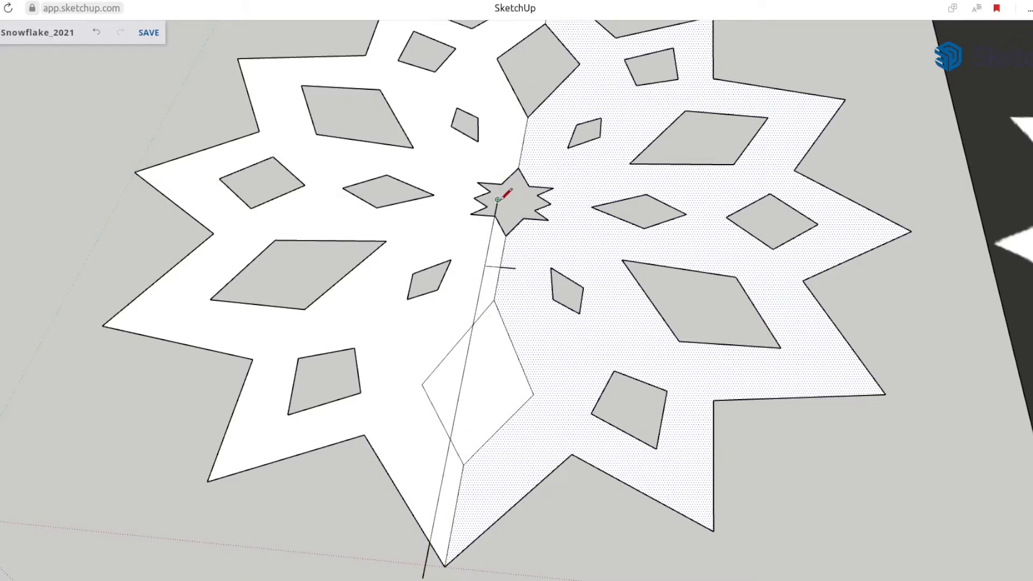
left_click(514, 267)
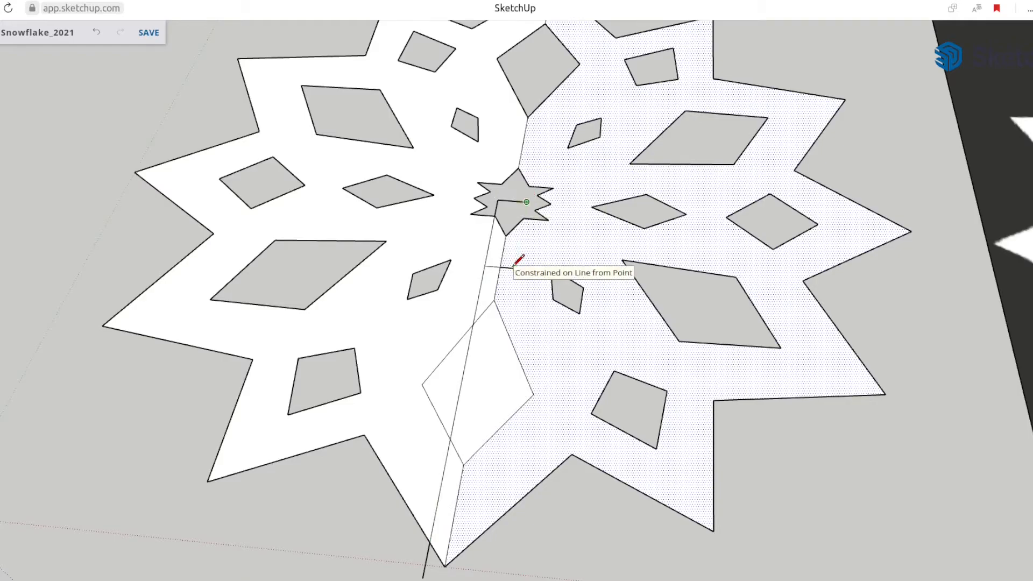
middle_click_drag(465, 566, 467, 523, "shift")
left_click(461, 546)
Erase the center seam, the crossbar and the other edges inside the slot outline to cut the slot open
key("e")
left_click_drag(449, 510, 473, 466)
key("Escape")
left_click_drag(446, 509, 445, 504)
left_click_drag(456, 416, 466, 419)
mouse_move(467, 383)
left_mouse_down()
mouse_move(461, 362)
mouse_move(503, 336)
left_mouse_up()
mouse_move(502, 272)
left_mouse_down()
mouse_move(495, 258)
mouse_move(515, 192)
mouse_move(509, 198)
left_mouse_up()
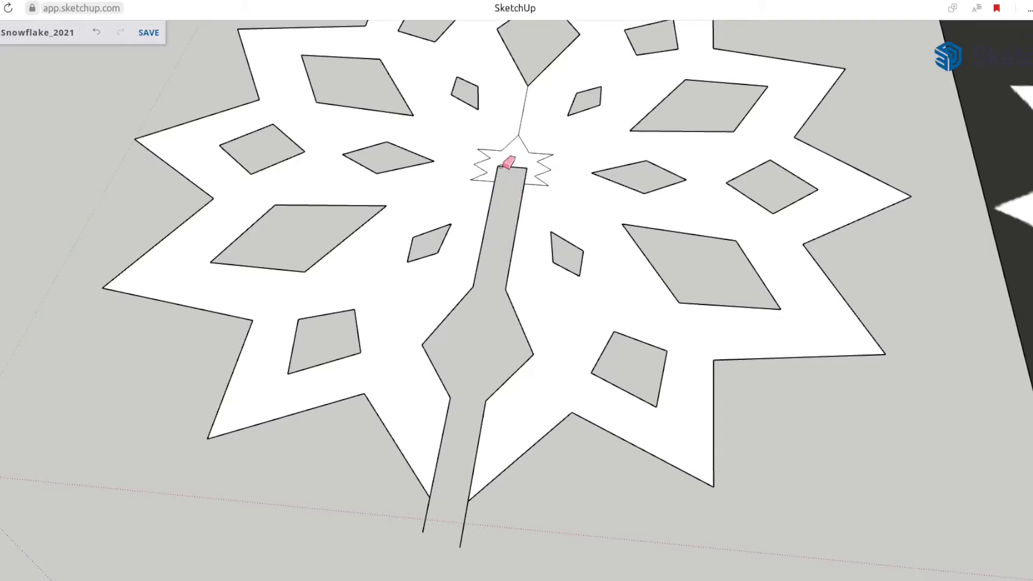
Delete the face filling the central star-shaped hole
scroll(506, 165, "up", 3)
key("space")
left_click(515, 164)
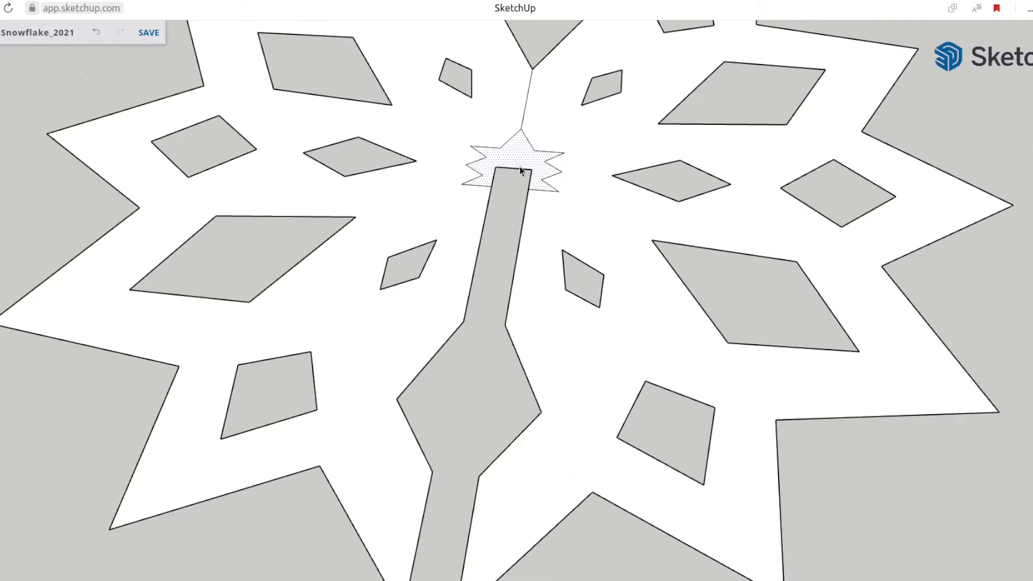
left_click(466, 197)
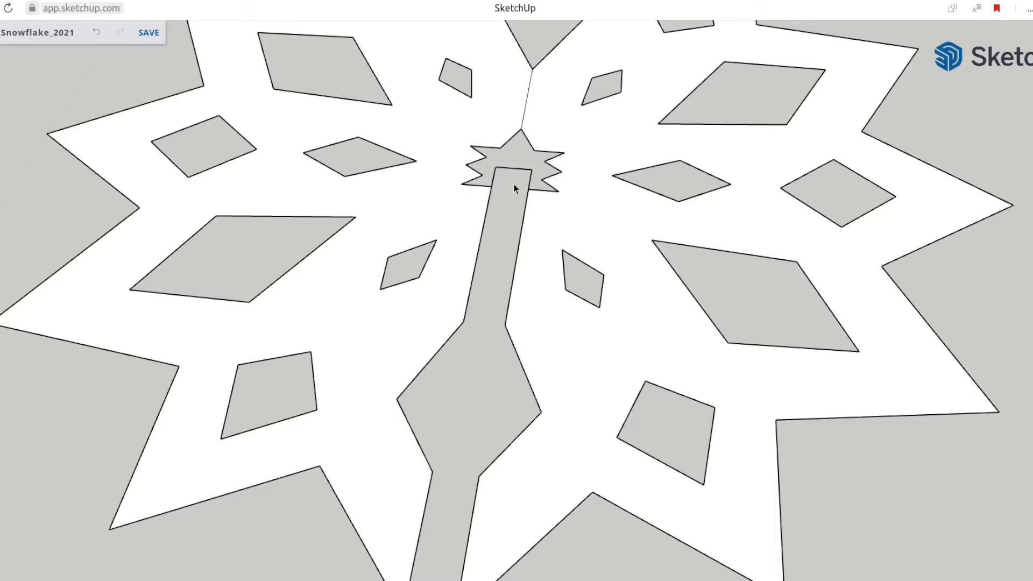
Erase the slot's closing edge, the remaining seam beyond the star and the line ends overhanging the outer tips
key("e")
left_click_drag(495, 169, 538, 171)
left_click(532, 104)
scroll(481, 396, "down", 3)
mouse_move(417, 489)
left_mouse_down()
mouse_move(470, 484)
mouse_move(442, 477)
left_mouse_up()
Extrude the slotted snowflake face with Push/Pull into a flat solid plate
middle_click_drag(526, 452, 489, 354)
key("p")
left_click(514, 352)
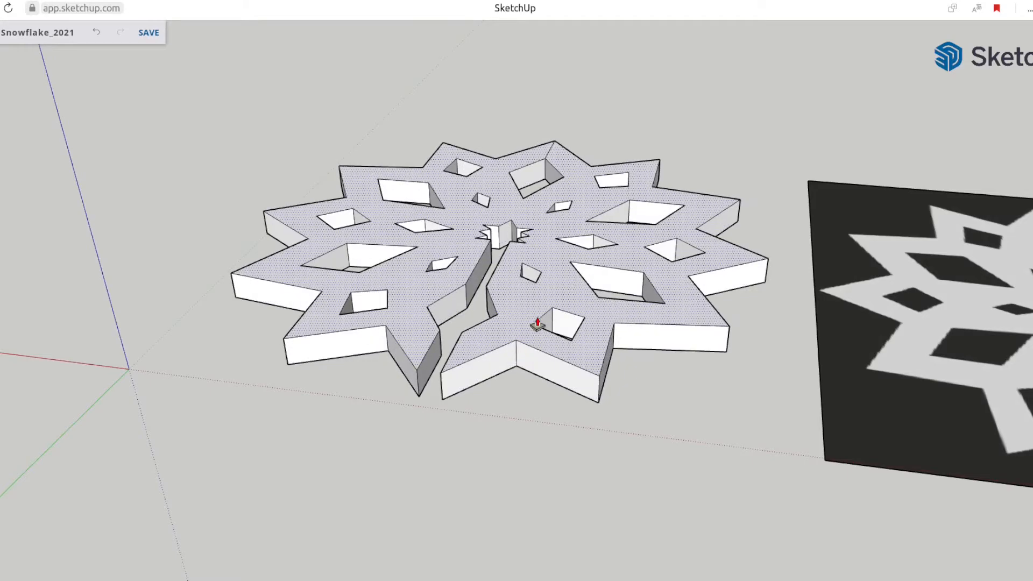
left_click(537, 323)
middle_click_drag(514, 336, 687, 354)
Erase the leftover seam lines on the faces of the solid snowflake
scroll(450, 425, "down", 3)
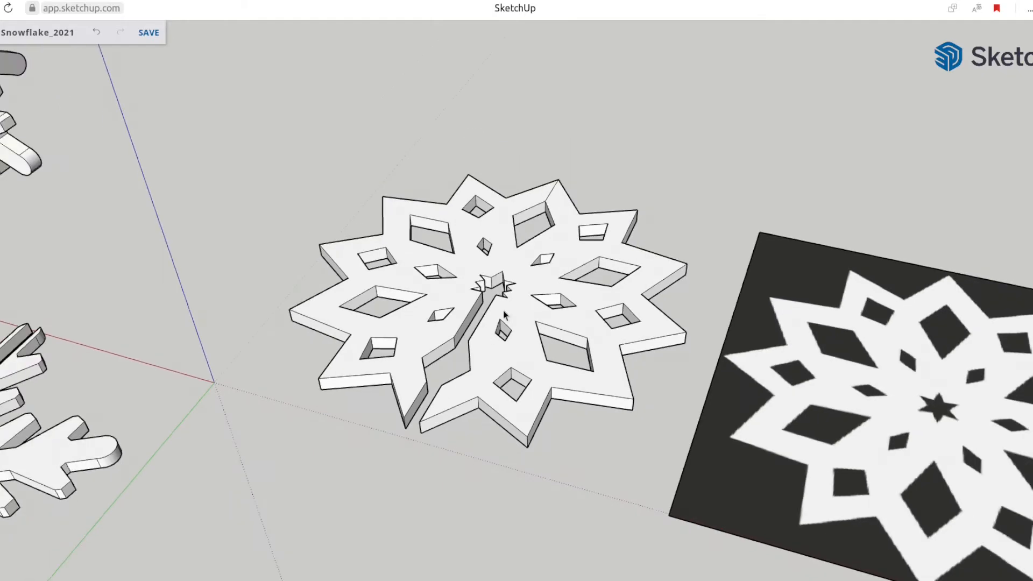
scroll(502, 311, "down", 2)
scroll(489, 361, "down", 3)
middle_click_drag(423, 353, 521, 301, "shift")
scroll(517, 325, "up", 1)
mouse_move(575, 382)
middle_mouse_down()
mouse_move(587, 425)
mouse_move(705, 81)
middle_mouse_up()
scroll(618, 166, "up", 4)
key("e")
left_click(624, 182)
middle_click_drag(629, 446, 584, 49)
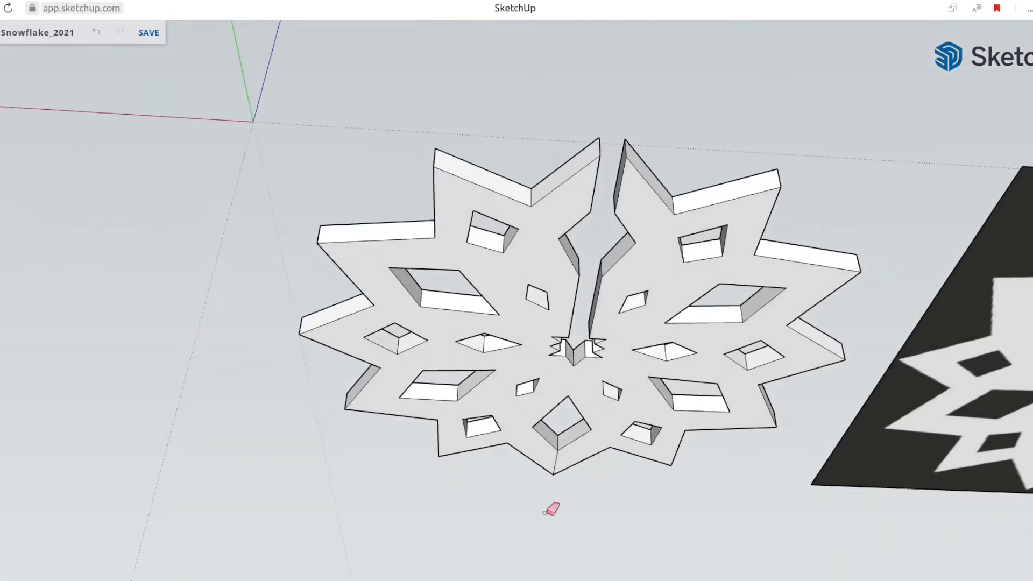
middle_click_drag(533, 347, 608, 414)
Select the whole solid snowflake and copy it along the green axis behind the original
scroll(585, 358, "down", 4)
key("space")
left_click(606, 413)
triple_click(606, 413)
key("m")
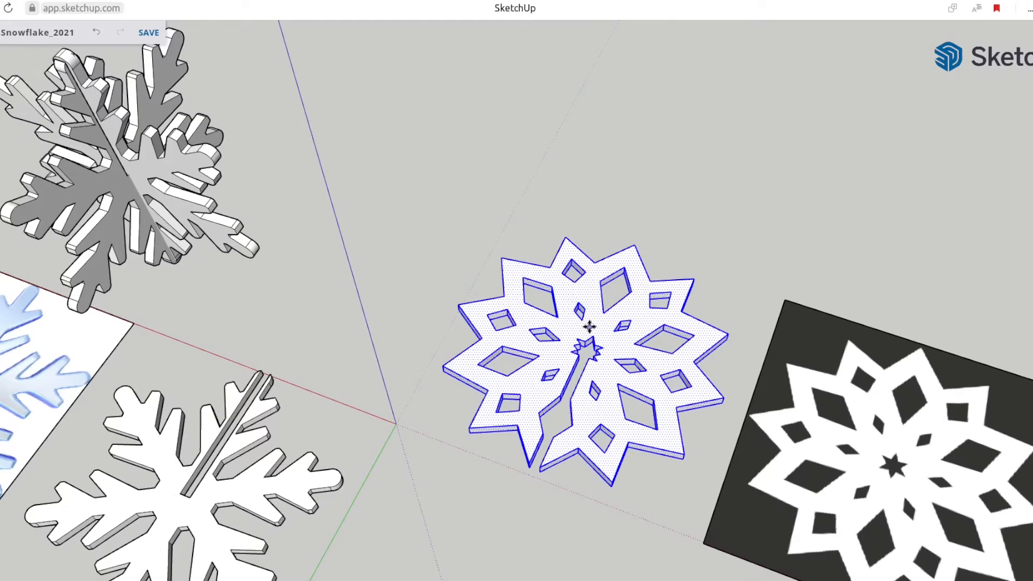
key("ctrl")
left_click(588, 326)
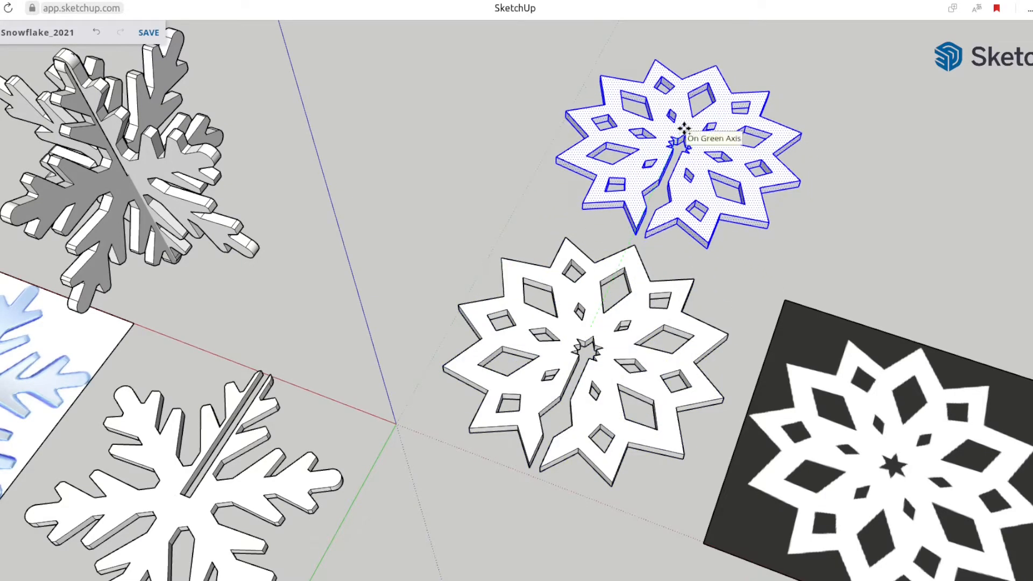
Push the copied snowflake's top face down slightly to make the plate thinner
scroll(688, 141, "up", 6)
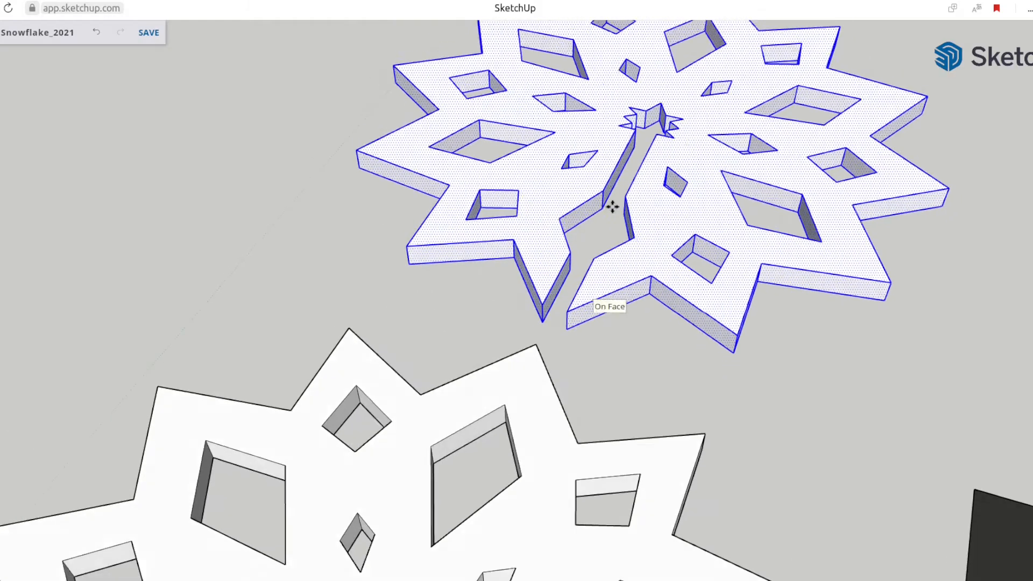
scroll(608, 216, "up", 2)
left_click(604, 224)
key("p")
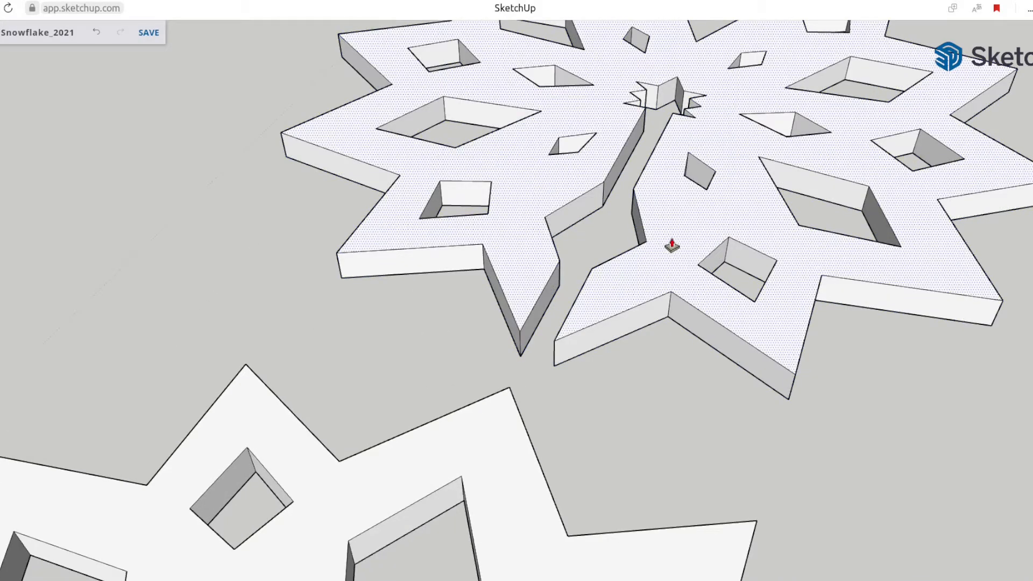
left_click_drag(671, 250, 670, 256)
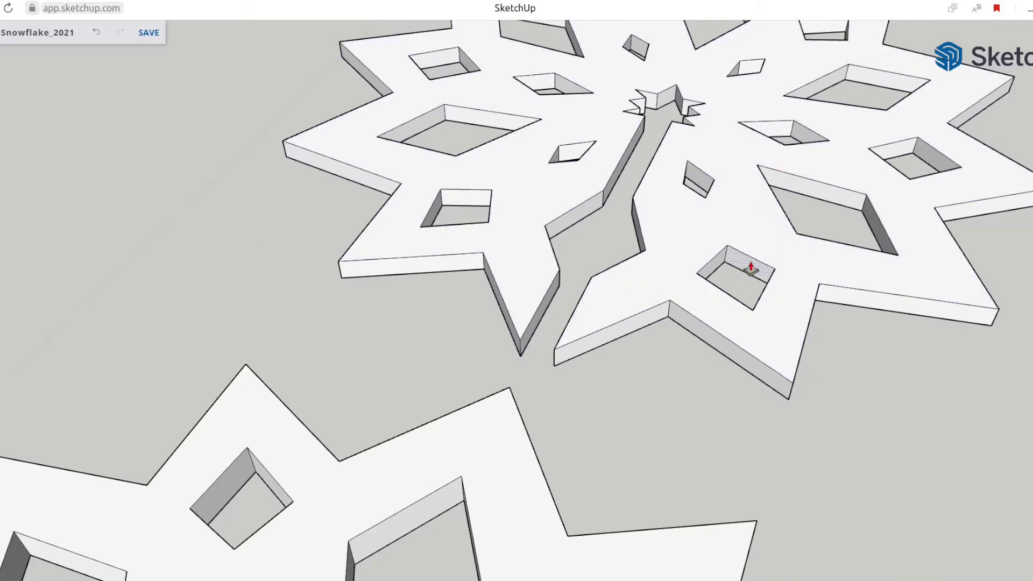
key("ctrl+z")
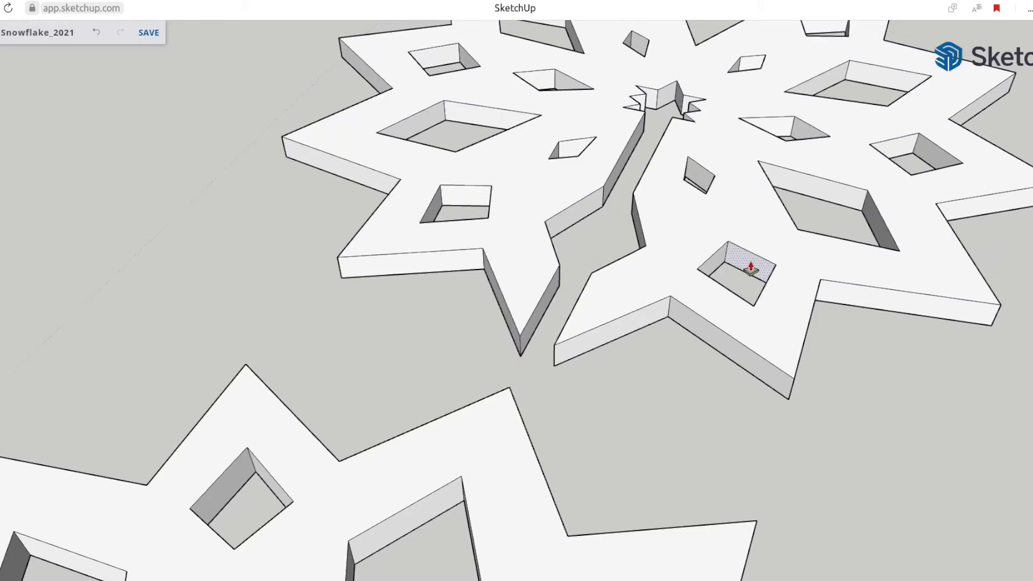
Turn the rear snowflake copy and the front snowflake each into its own component
scroll(751, 267, "down", 8)
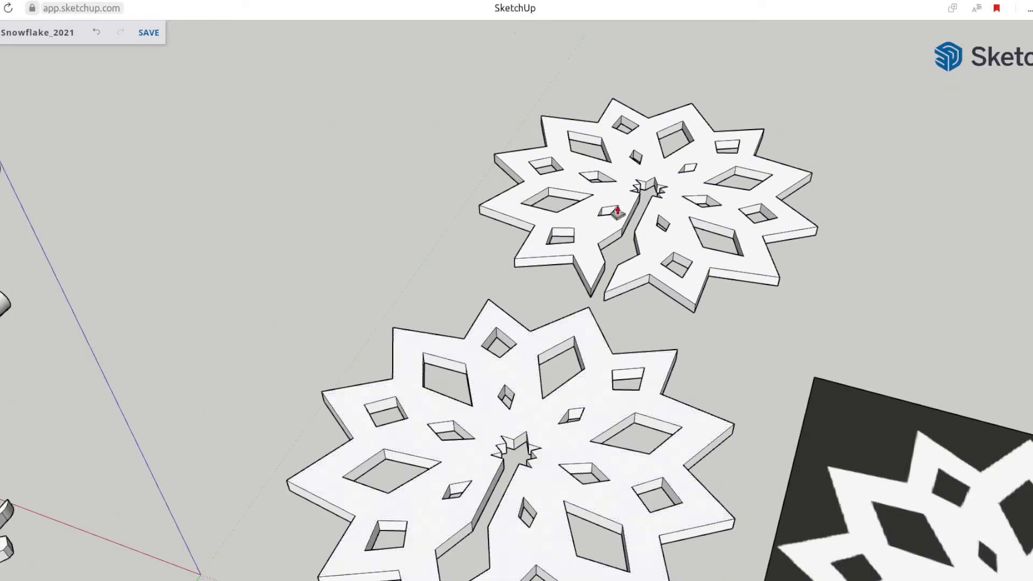
middle_click_drag(689, 249, 540, 380)
triple_click(669, 246)
middle_click_drag(601, 317, 572, 312)
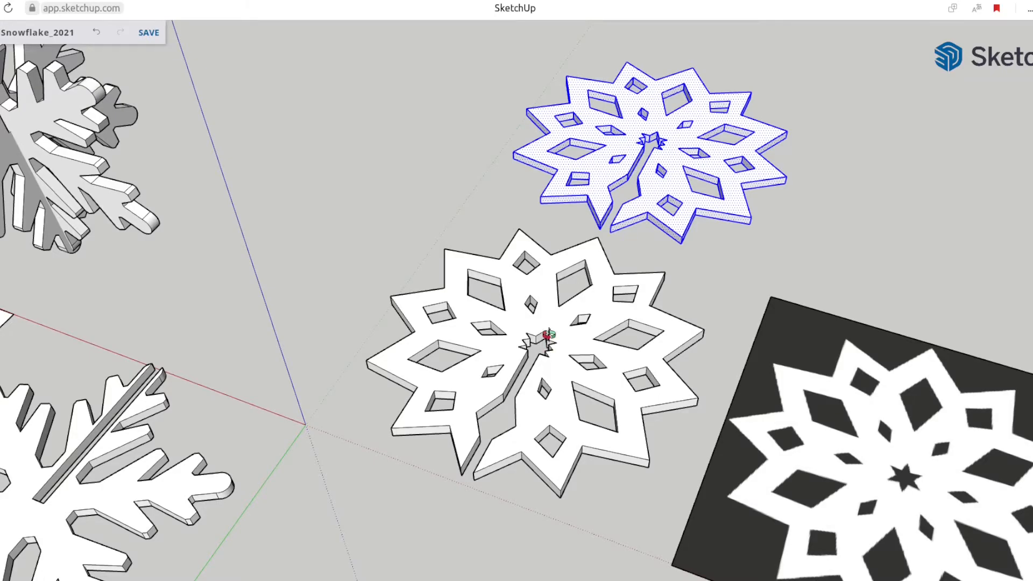
middle_click_drag(549, 334, 549, 317)
triple_click(644, 129)
key("g")
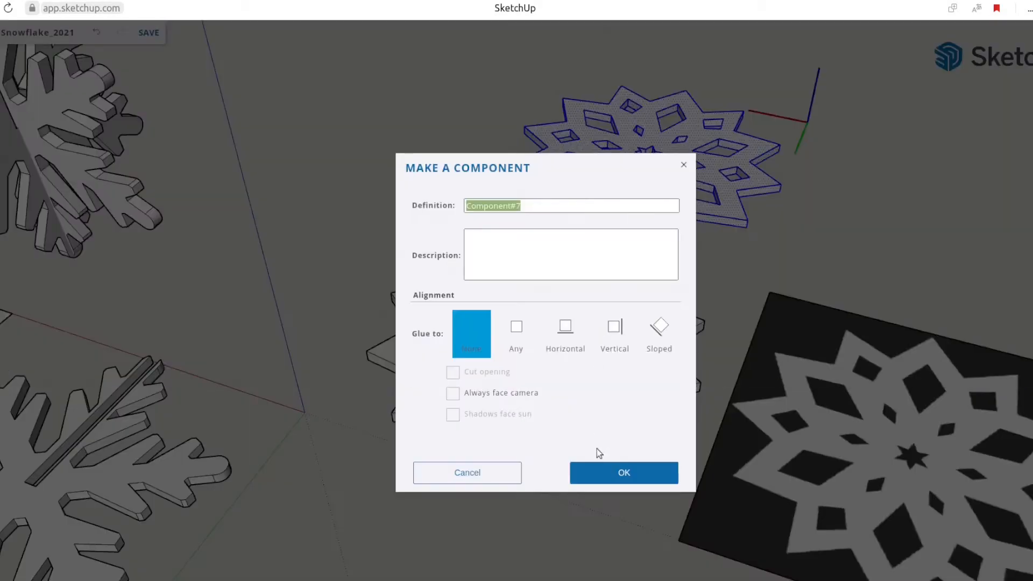
left_click(612, 474)
triple_click(583, 309)
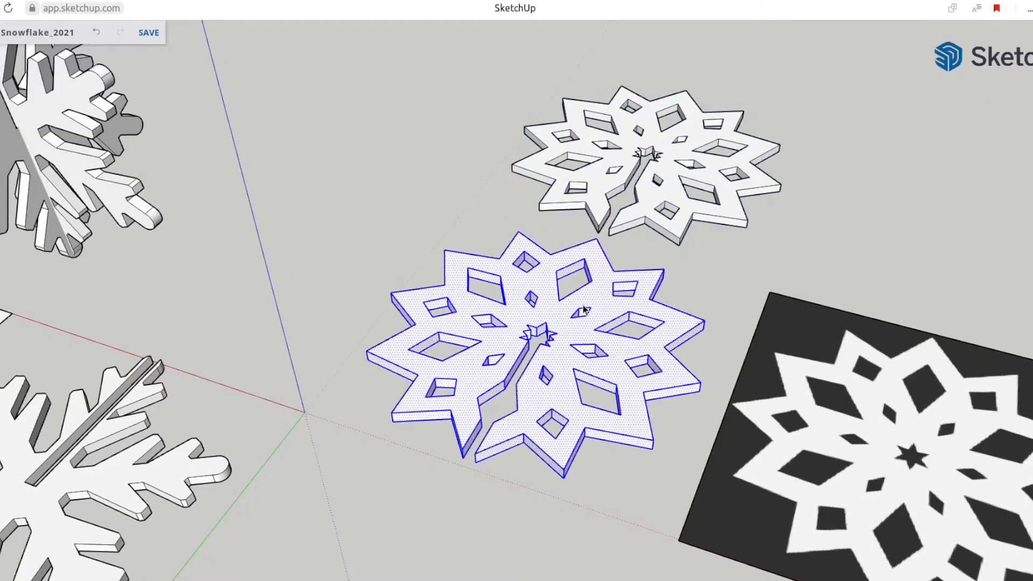
key("g")
left_click(605, 474)
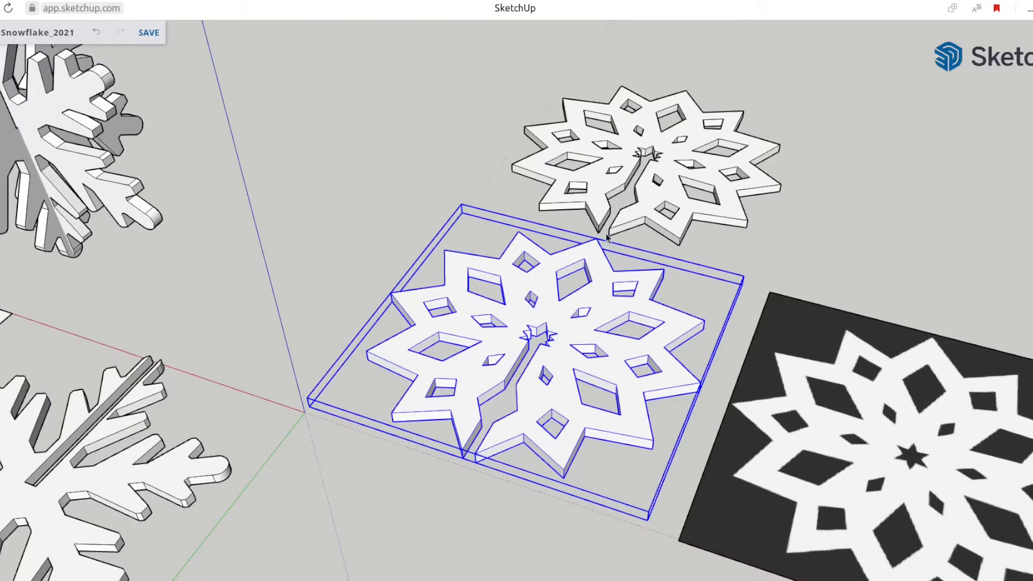
Select both snowflake components and copy them along the red axis to the far side of the reference image
scroll(606, 241, "down", 5)
left_click(610, 202, "shift")
key("m")
middle_click_drag(629, 164, 619, 163)
left_click(596, 201)
key("ctrl")
middle_click_drag(993, 237, 556, 257, "shift")
left_click(681, 279)
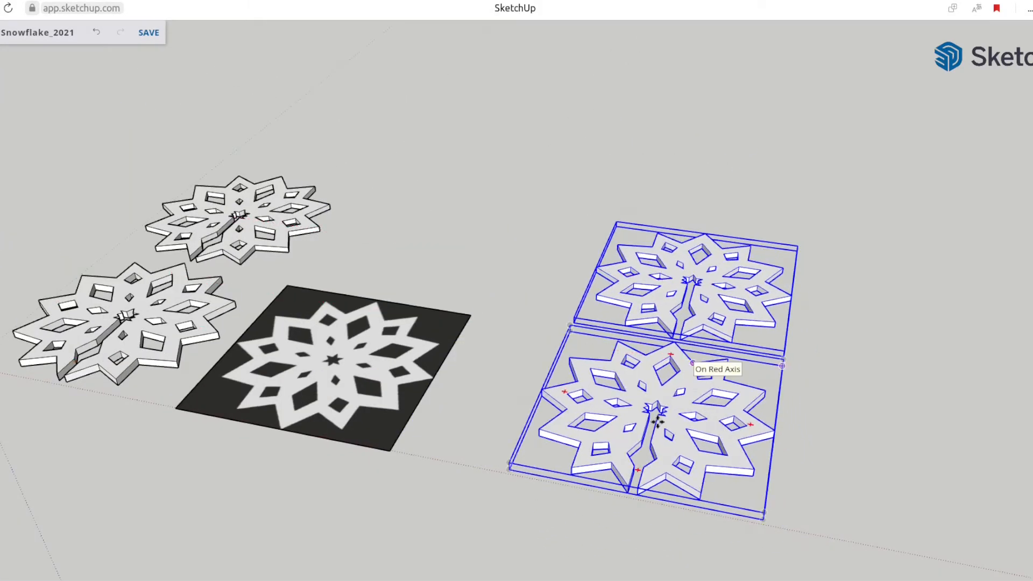
Rotate the front copied snowflake half a turn to reverse its slot direction and stand it upright
scroll(658, 422, "up", 2)
key("space")
left_click(707, 386)
key("m")
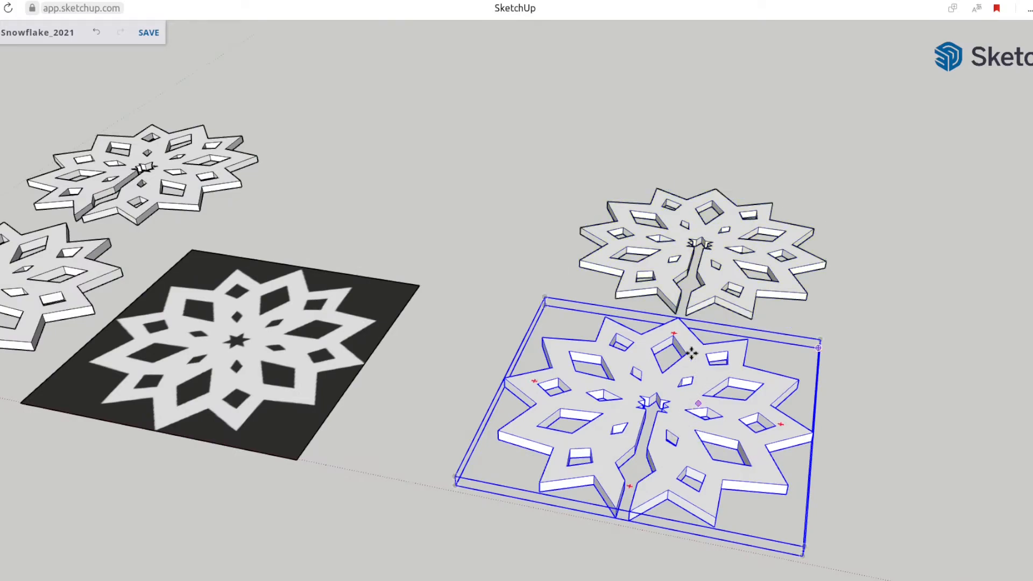
left_click_drag(637, 348, 624, 515)
middle_click_drag(640, 534, 806, 355)
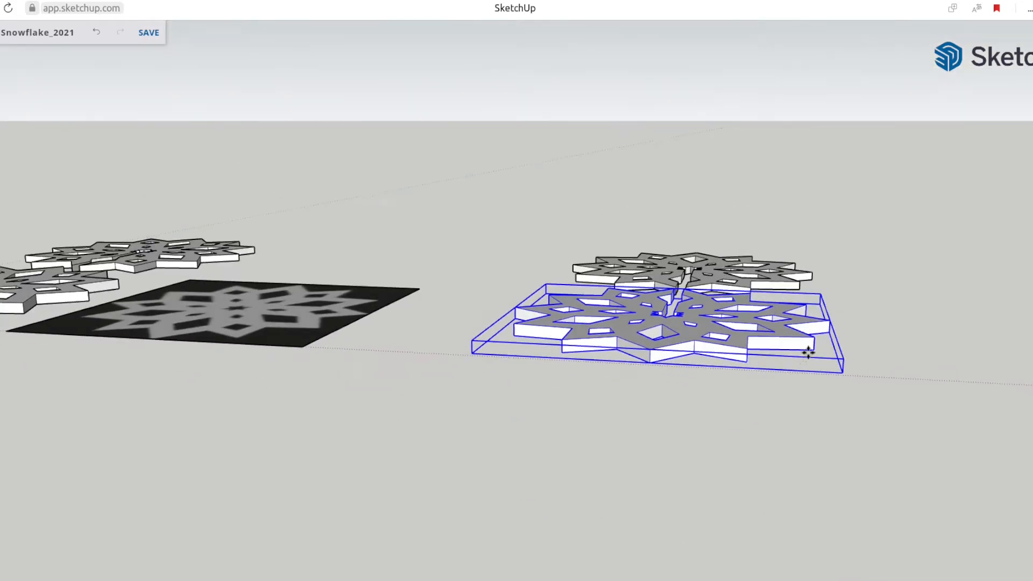
left_click_drag(801, 362, 652, 182)
left_click(652, 181)
Move the upright snowflake along the green axis into the flat copy so their slots interlock at the center
middle_click_drag(524, 395, 354, 424)
scroll(381, 403, "up", 1)
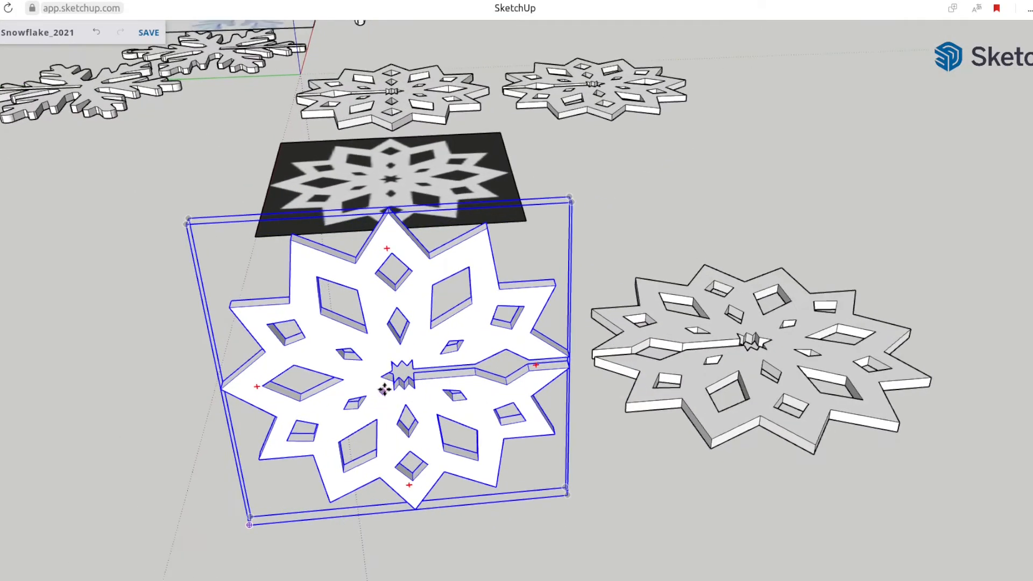
left_click(394, 306)
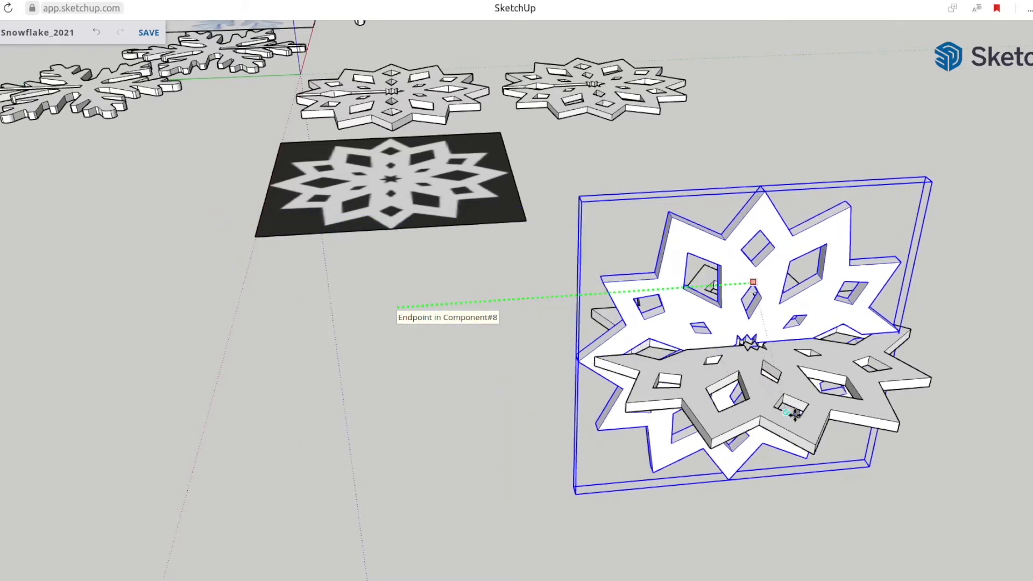
left_click(796, 415)
middle_click_drag(301, 457, 370, 455)
key("space")
left_click(370, 459)
Draw a circle on the flat snowflake's upper face, centered on the outer tip opposite its slot
middle_click_drag(441, 427, 5, 461)
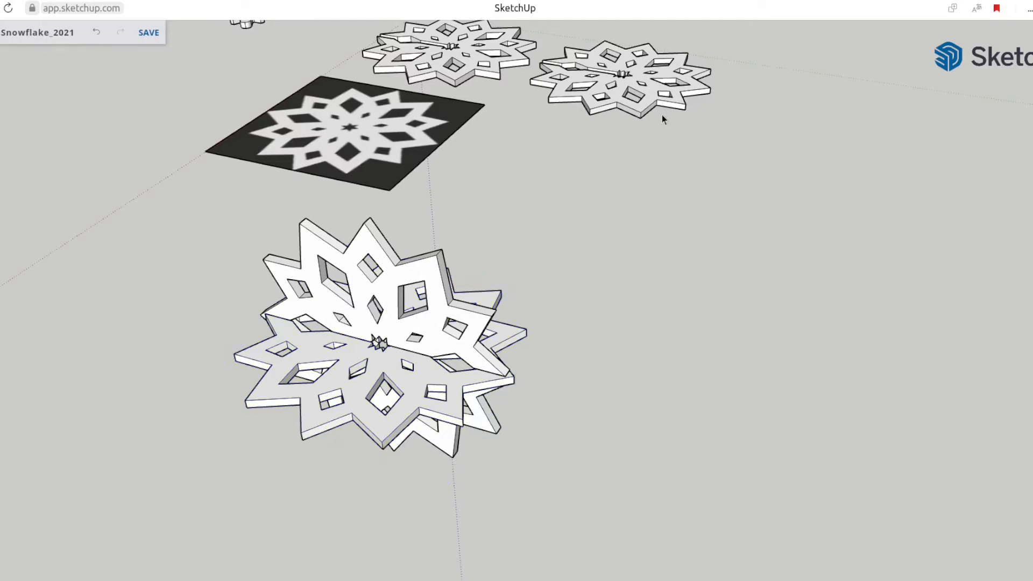
scroll(661, 114, "up", 1)
middle_click_drag(271, 351, 411, 386)
scroll(411, 386, "up", 2)
scroll(414, 384, "up", 3)
middle_click_drag(468, 260, 210, 304)
key("c")
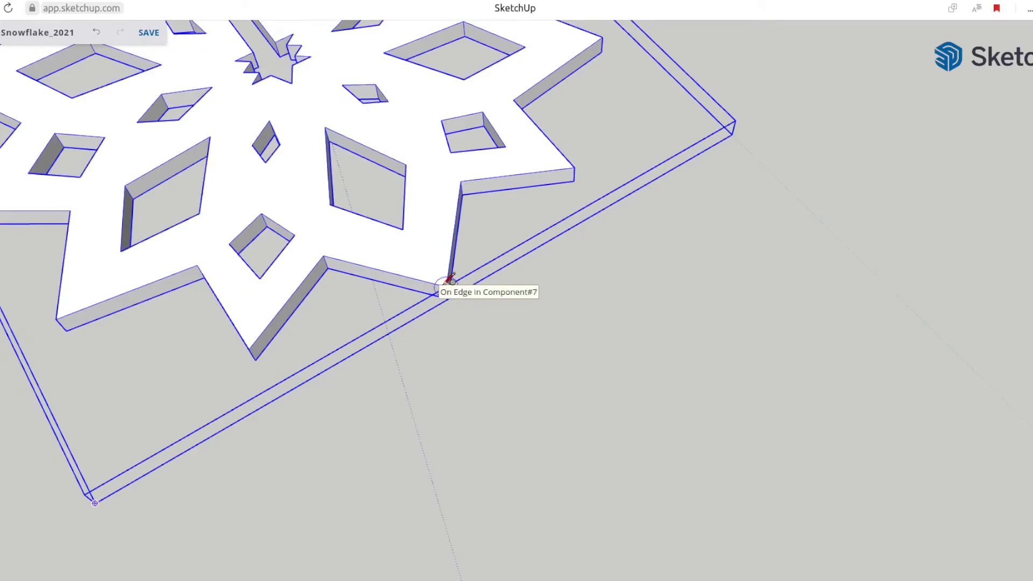
left_click(446, 287)
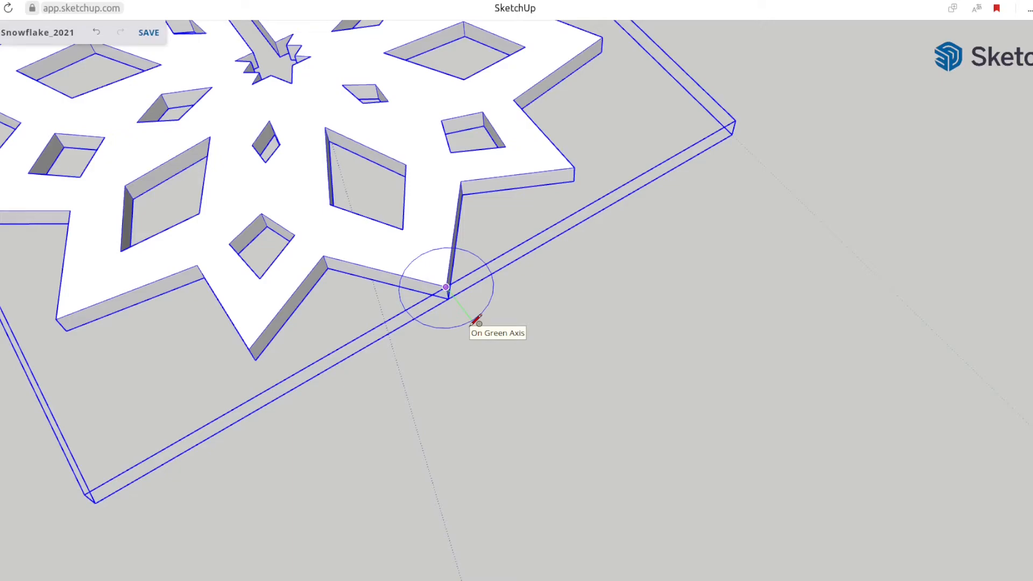
left_click(475, 321)
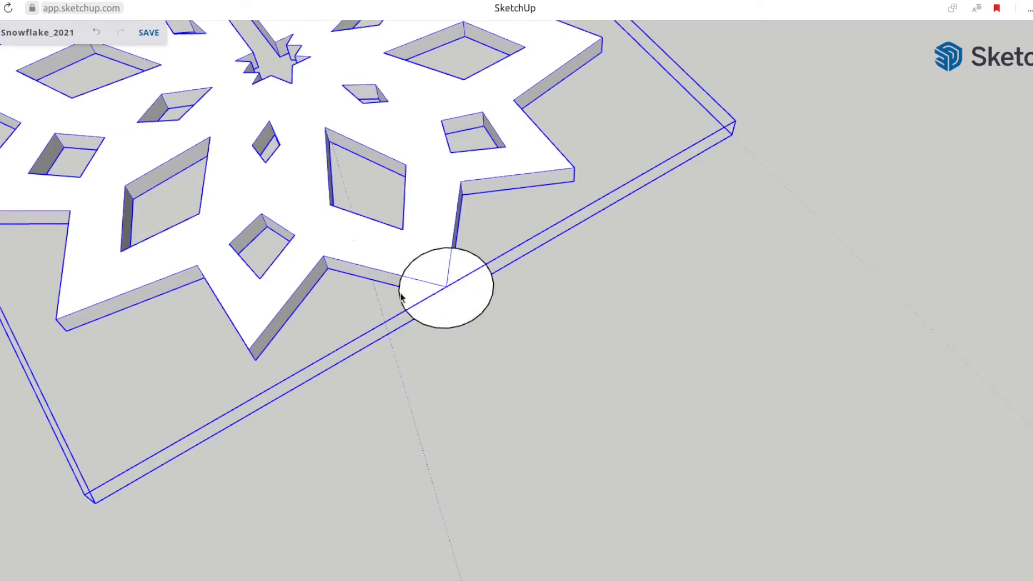
Offset the circle inward to form a flat hanging ring around the snowflake's tip
left_click(450, 295)
key("c")
key("space")
left_click(466, 324)
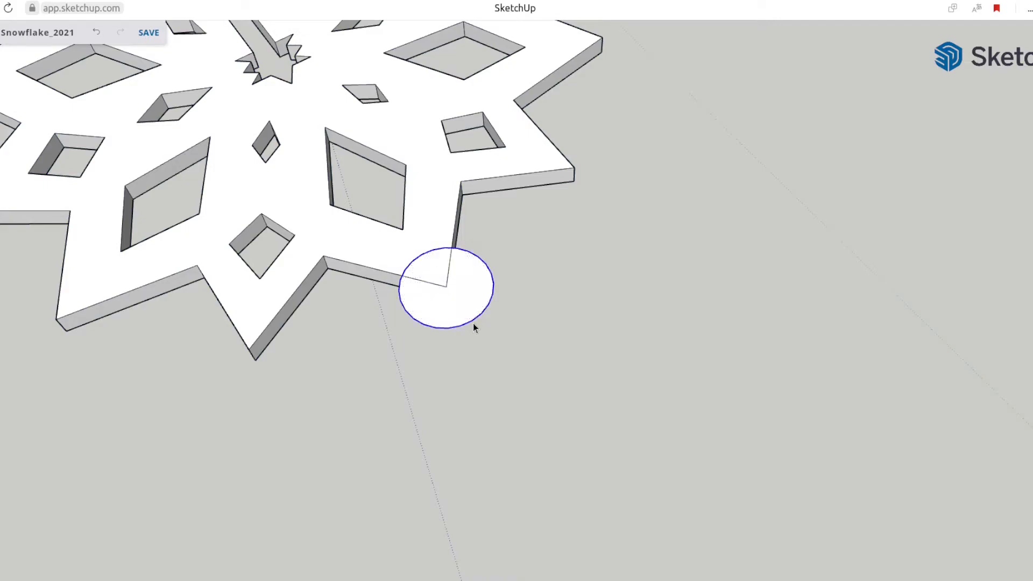
key("f")
left_click(477, 317)
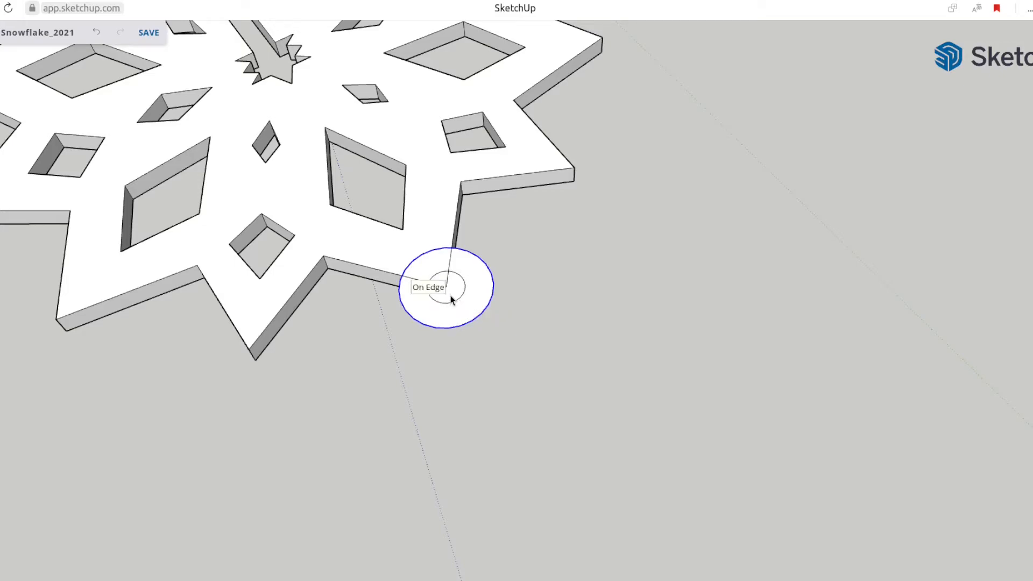
left_click(429, 296)
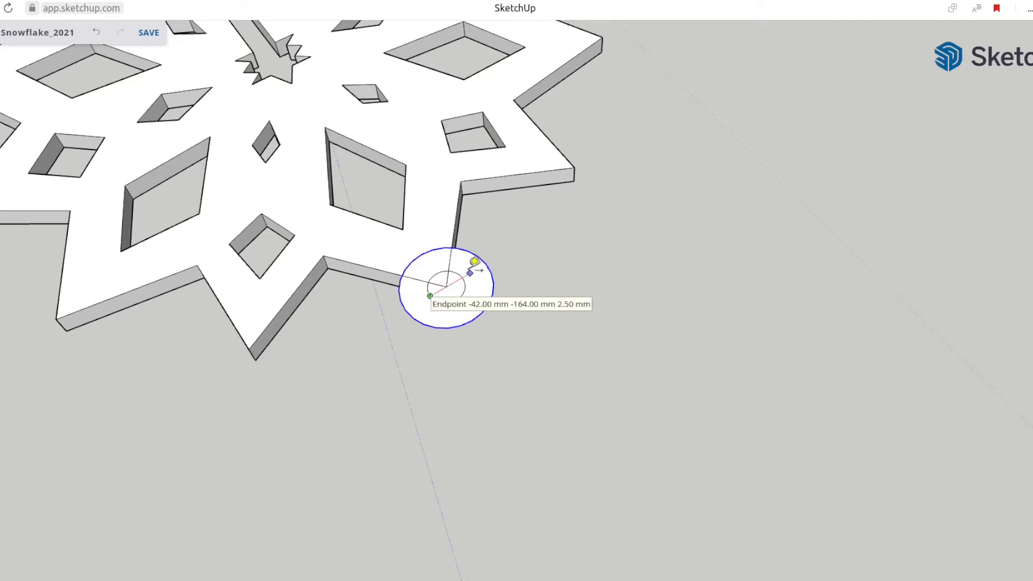
left_click(469, 265)
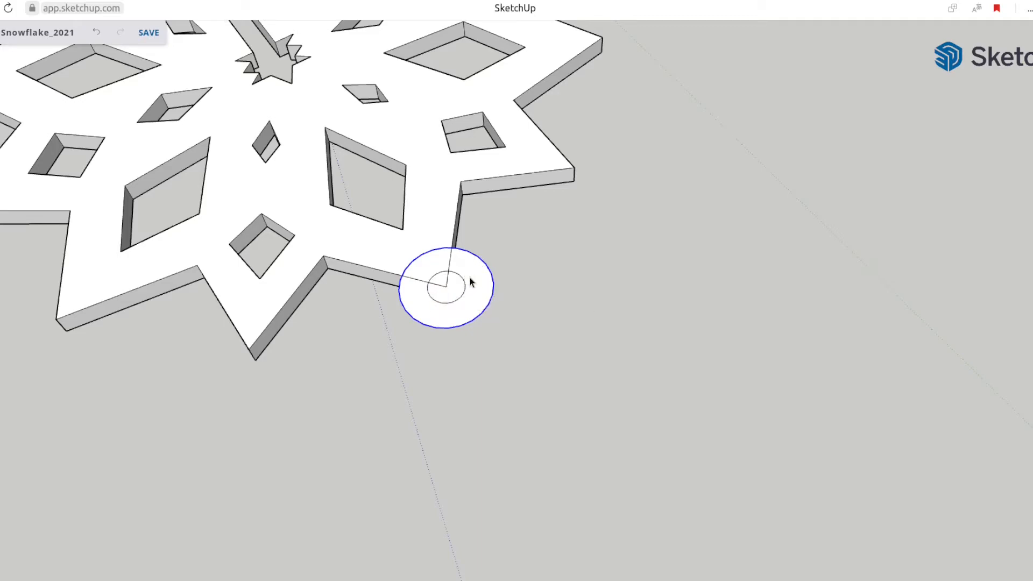
Split the ring along the snowflake tip's edges, then remove the portion overlapping the snowflake and the inner disc
scroll(470, 282, "up", 2)
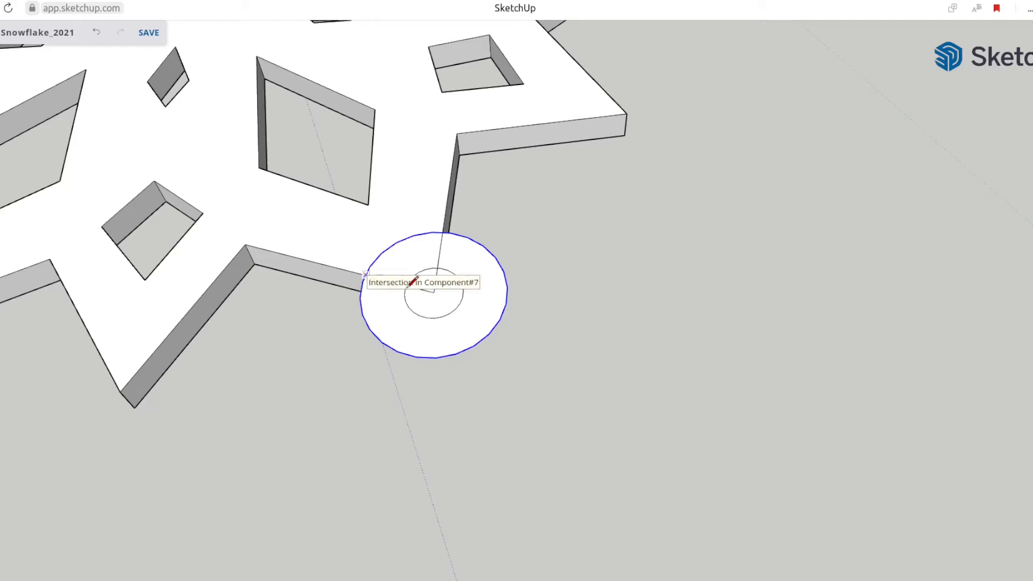
left_click(434, 292)
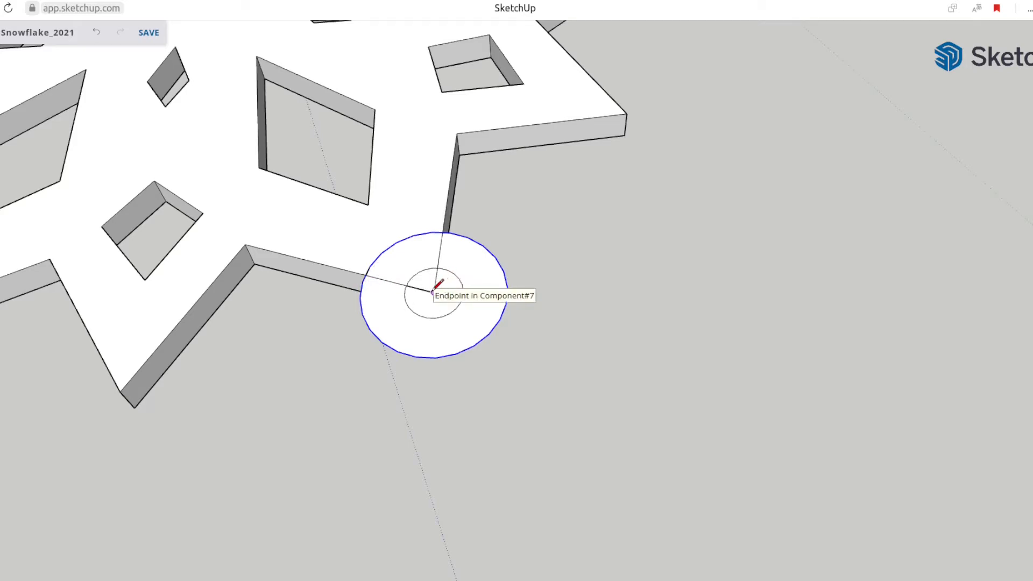
key("e")
left_click(413, 237)
key("space")
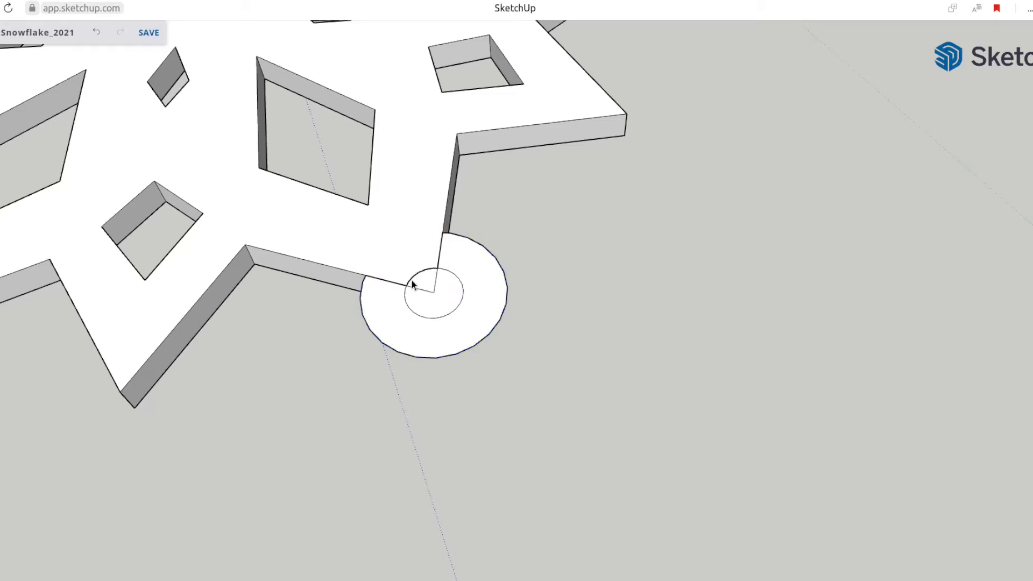
left_click(424, 303)
key("Delete")
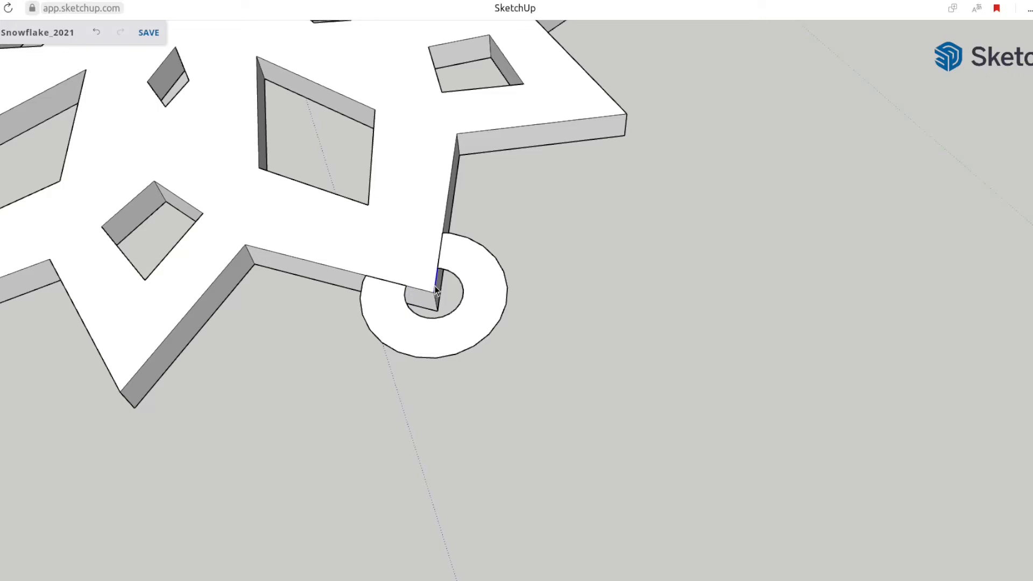
Push/Pull the ring face down to match the snowflake's thickness, using its lower edge as reference
mouse_move(384, 353)
middle_mouse_down()
mouse_move(495, 254)
mouse_move(388, 362)
middle_mouse_up()
key("p")
left_click(388, 362)
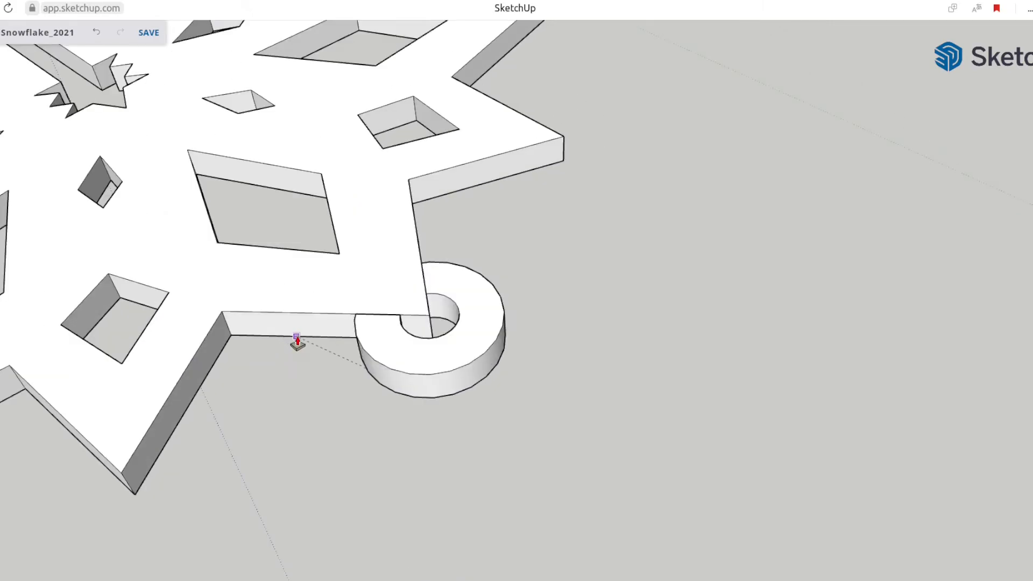
left_click(295, 337)
scroll(379, 353, "down", 3)
middle_click_drag(451, 326, 412, 358)
Select all of the ring's connected geometry and turn it into a component
key("space")
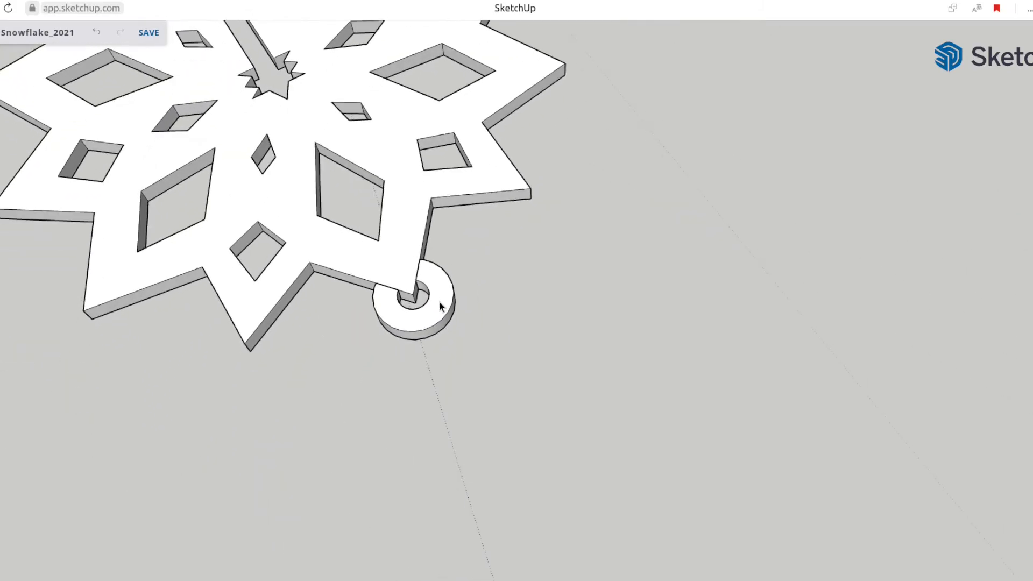
triple_click(439, 299)
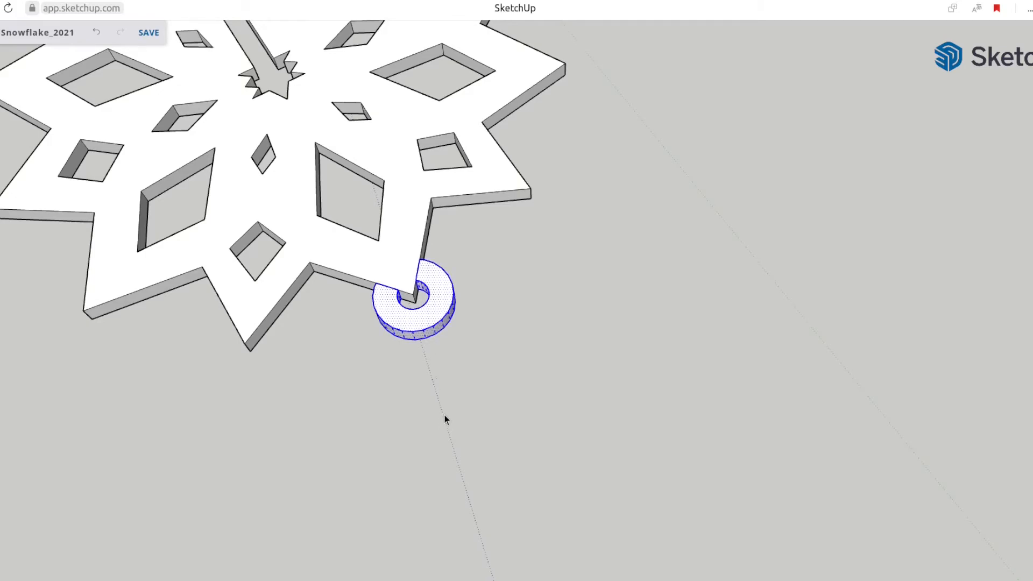
key("g")
left_click(614, 464)
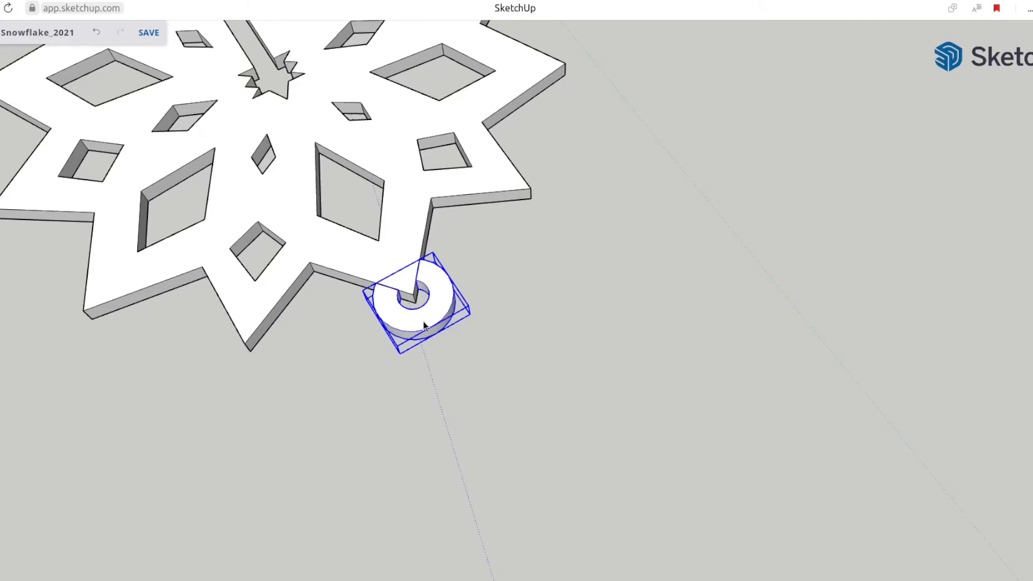
Cut the ring and paste it in place inside the snowflake component
key("Delete")
double_click(403, 278)
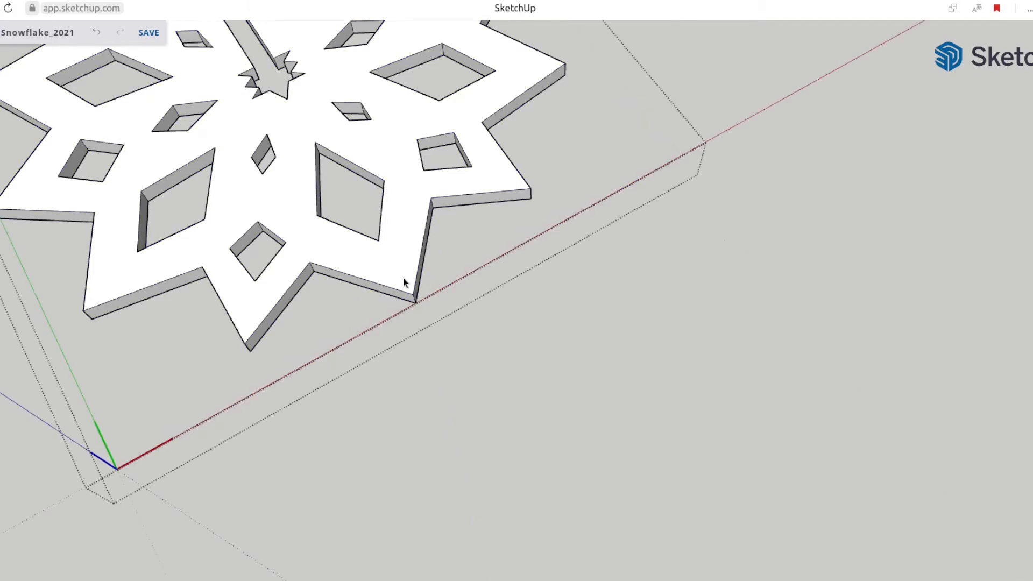
right_click(404, 279)
left_click(496, 291)
left_click(343, 446)
Save the Snowflake_2021 model with everything deselected
middle_click_drag(343, 446, 547, 237)
scroll(410, 301, "down", 5)
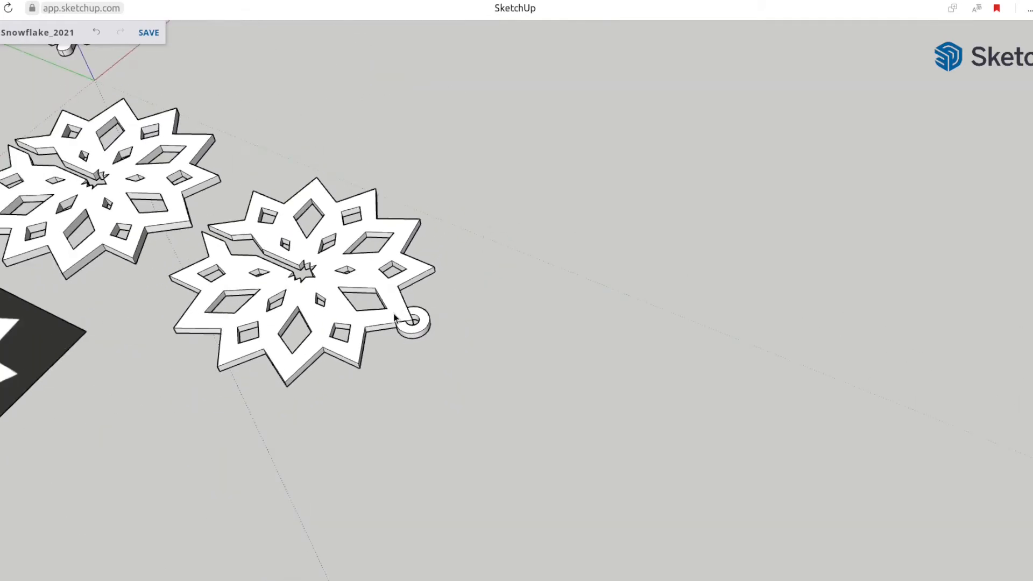
middle_click_drag(114, 279, 853, 342)
middle_click_drag(344, 307, 553, 296)
scroll(553, 296, "down", 3)
middle_click_drag(393, 305, 763, 255)
scroll(441, 344, "down", 2)
middle_click_drag(360, 438, 673, 341, "shift")
scroll(511, 346, "down", 1)
key("ctrl+a")
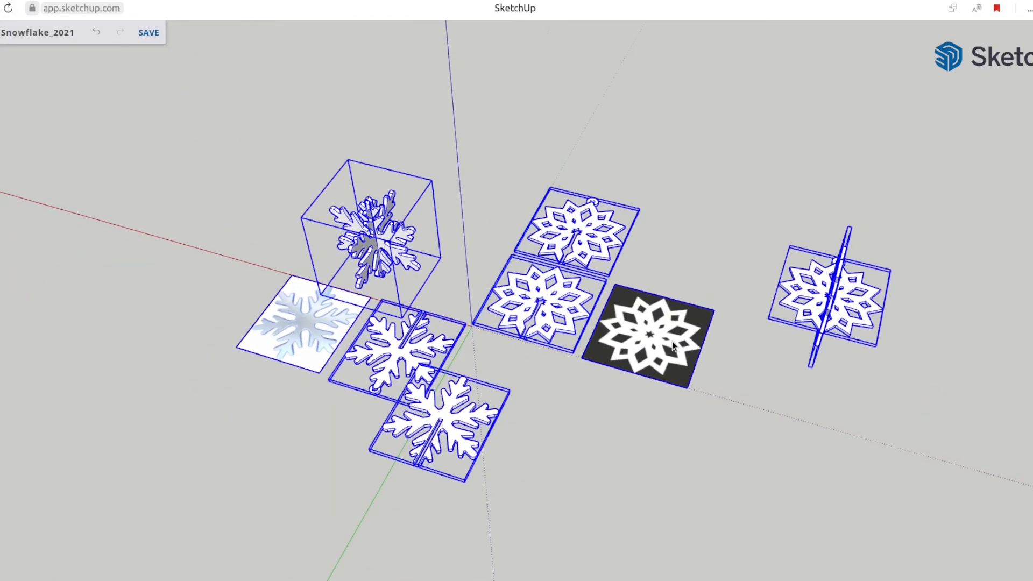
left_click(203, 101)
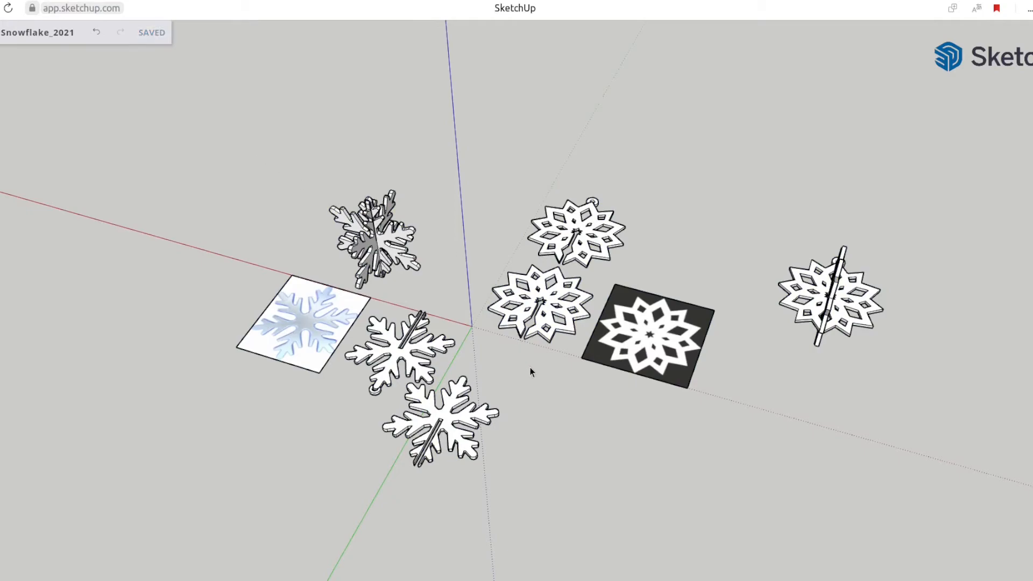
Delete everything in the model except the two flat slotted paper-style snowflakes
key("ctrl+a")
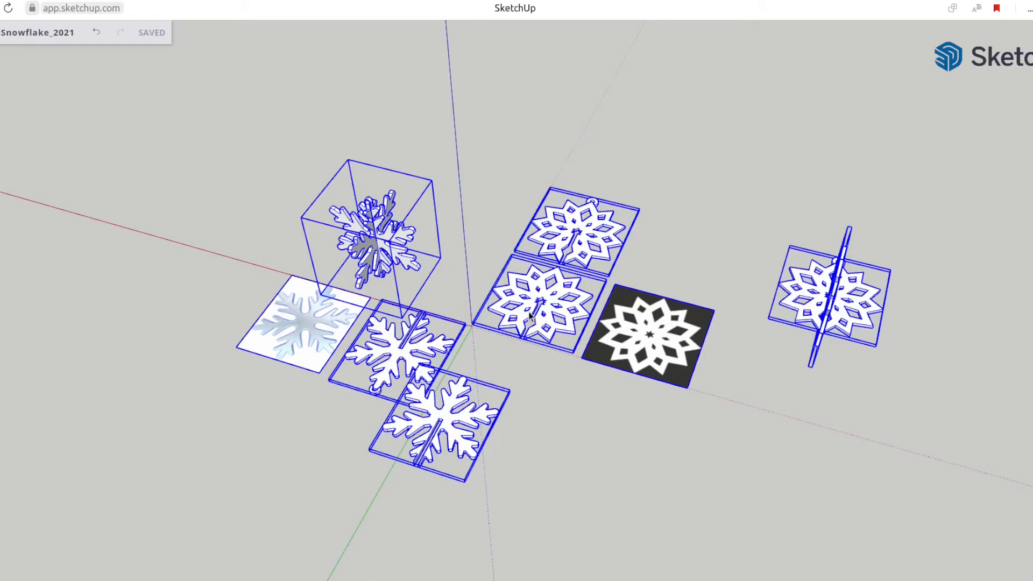
left_click(557, 305, "shift")
left_click(589, 250, "shift")
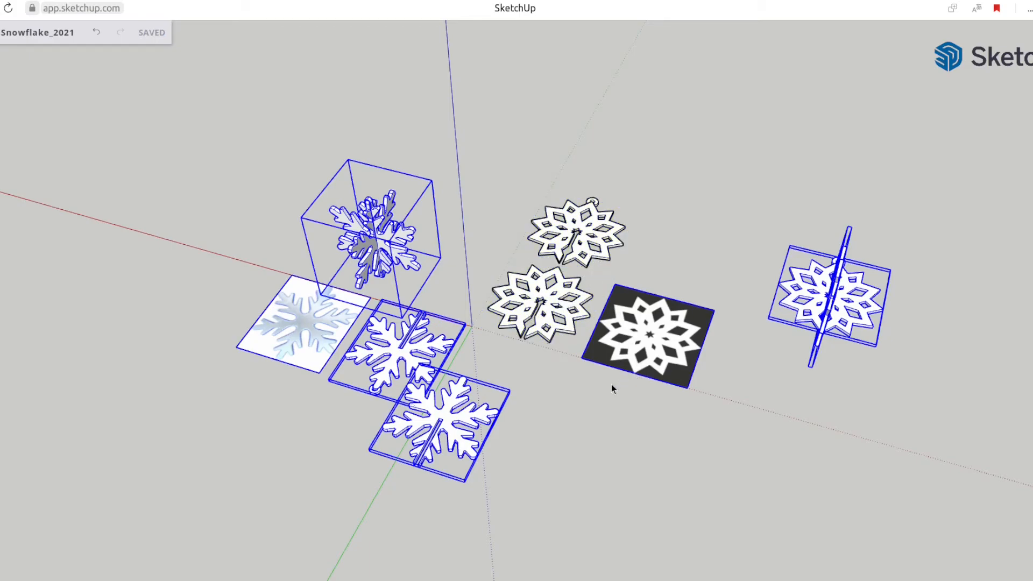
key("Delete")
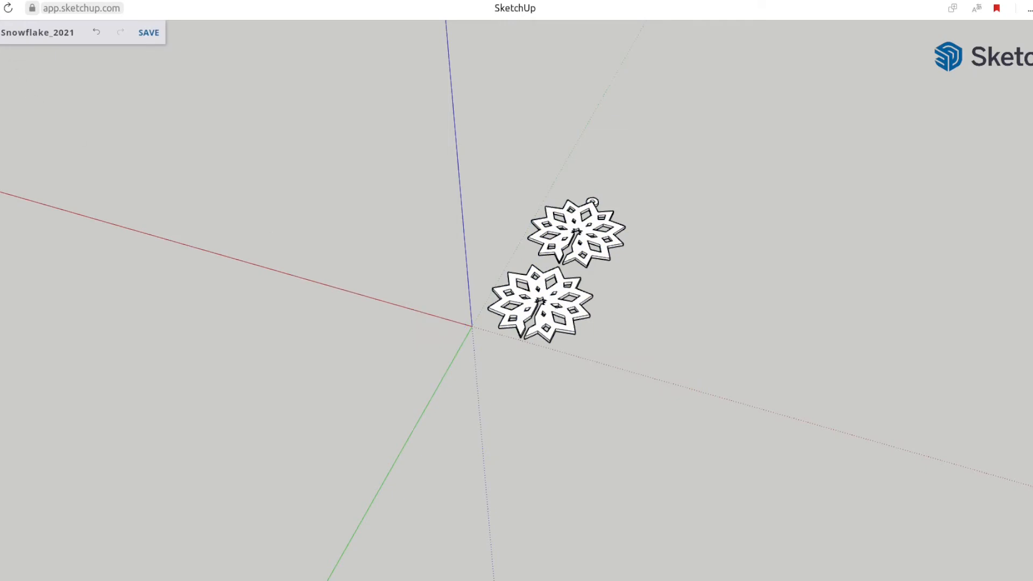
Download the two remaining snowflakes as an STL file
left_click(2, 32)
mouse_move(38, 212)
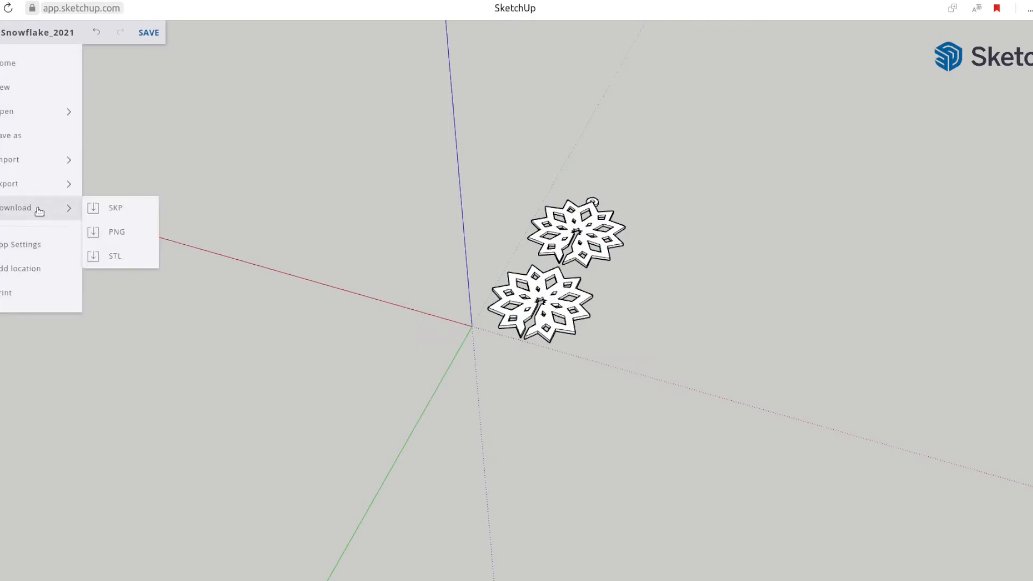
left_click(117, 255)
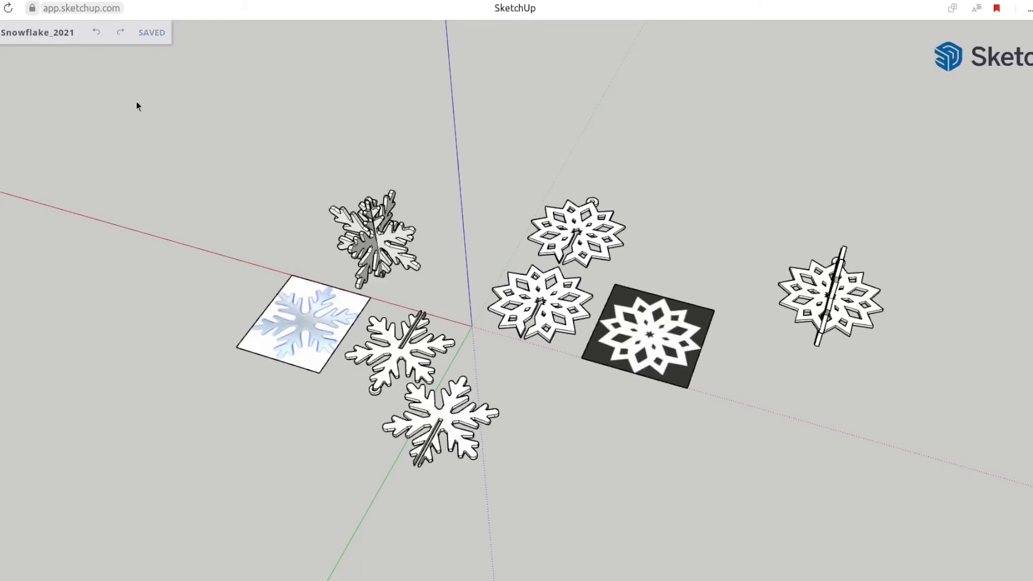
middle_click_drag(570, 269, 456, 322)
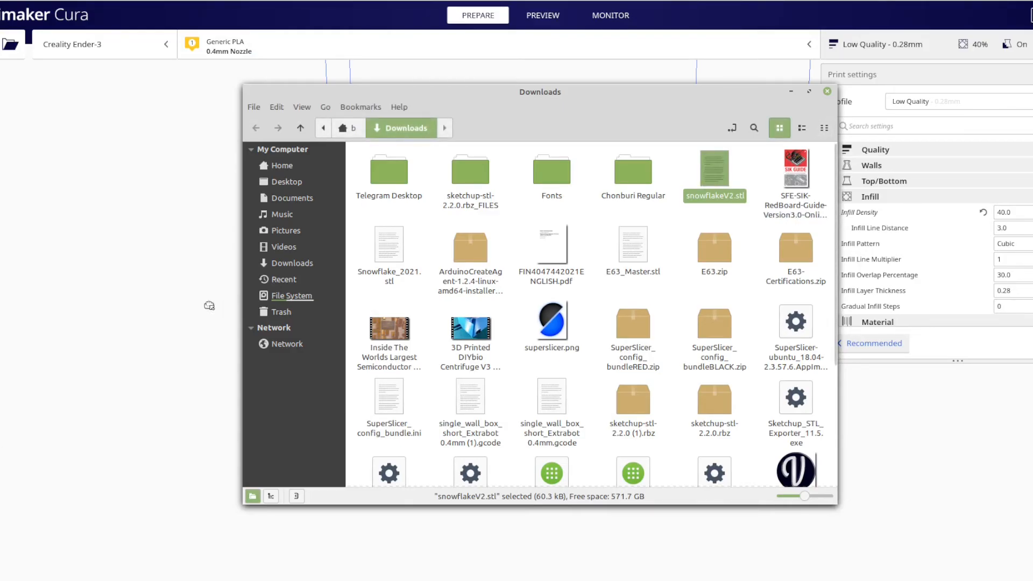
left_click_drag(208, 306, 165, 325)
right_click_drag(610, 379, 549, 432)
scroll(550, 420, "up", 3)
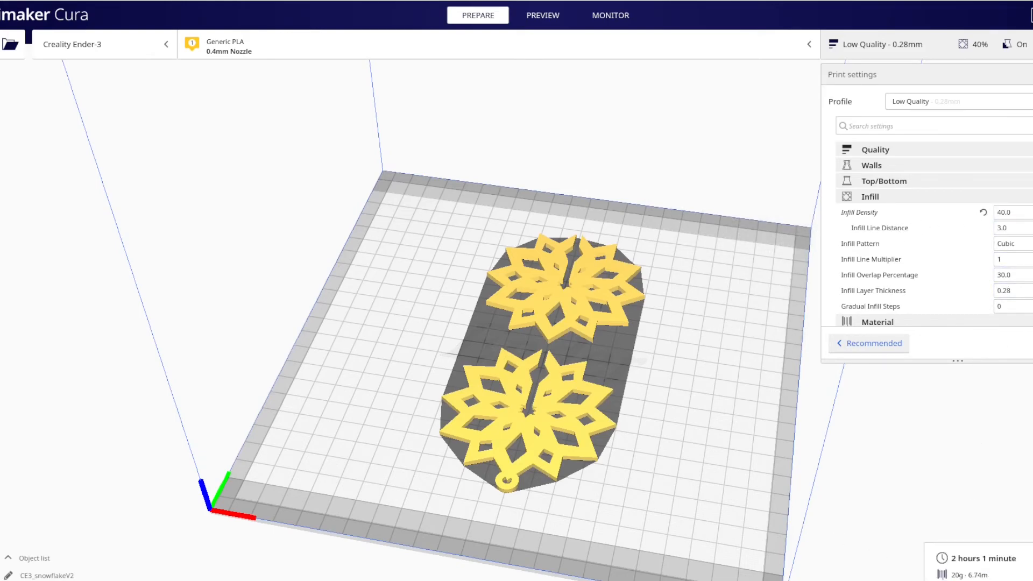
Switch to Cura's layer preview of the two snowflakes and step up through the print layers
left_click(966, 580)
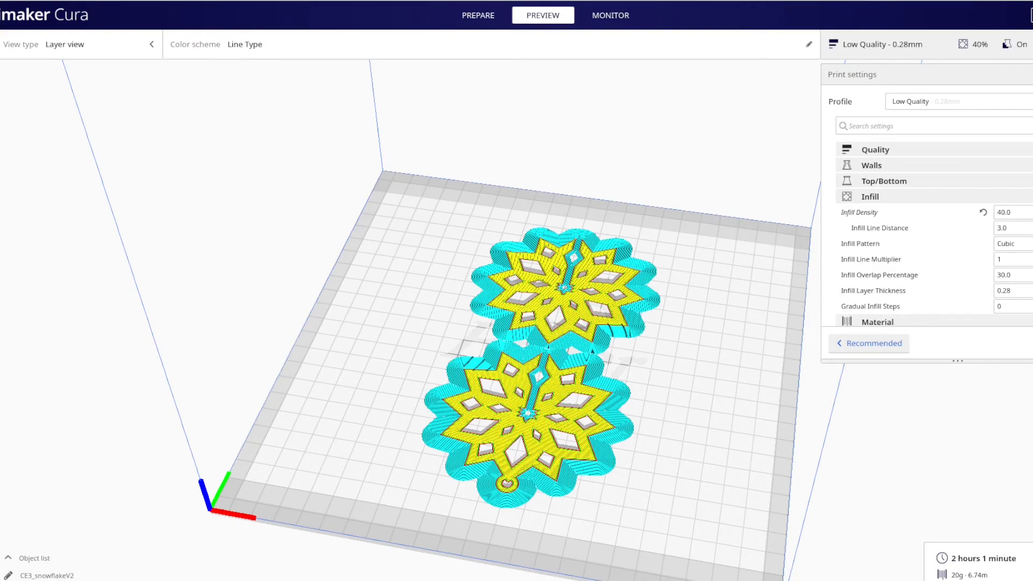
key("Up")
key("Up")
key("Up")
key("Up")
key("Up")
key("Up")
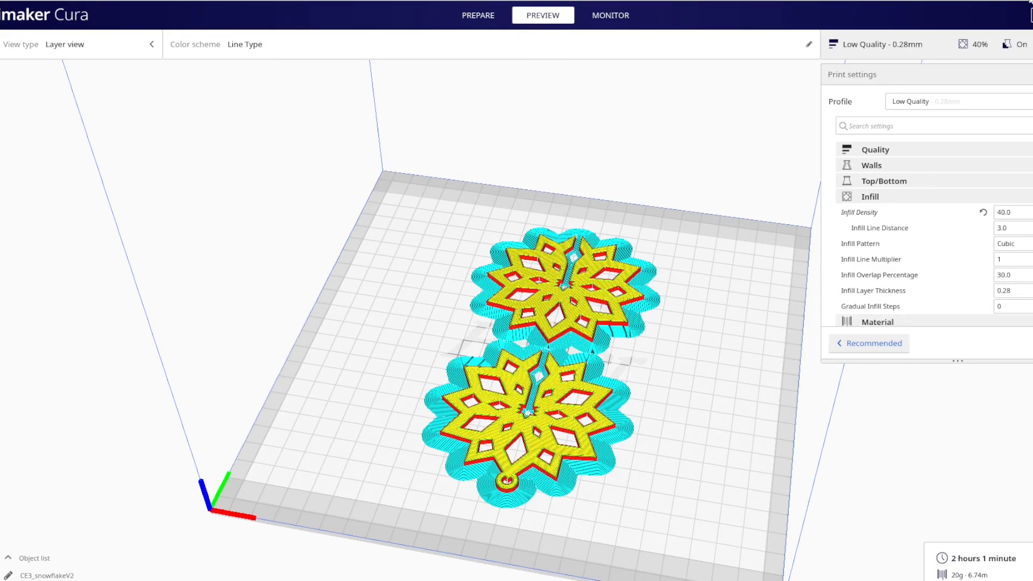